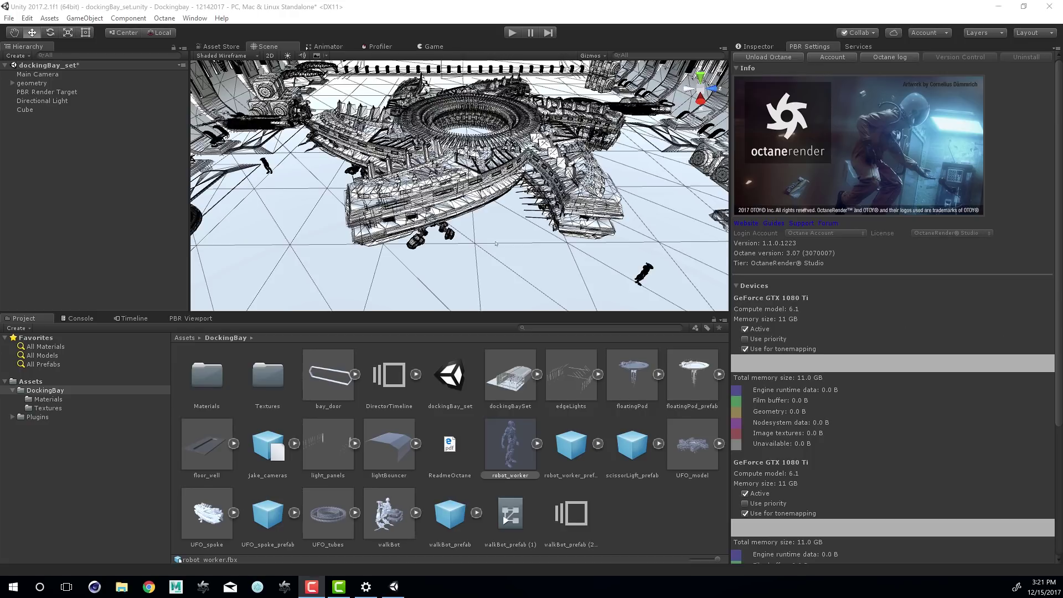
Create a new empty scene, saving the modified dockingBay_set scene first
{"action": "left_click_drag", "start_coordinate": [490, 235], "coordinate": [413, 178], "text": "alt"}
{"action": "right_click_drag", "start_coordinate": [412, 178], "coordinate": [582, 241], "text": "alt"}
{"action": "left_click_drag", "start_coordinate": [581, 241], "coordinate": [553, 216], "text": "alt"}
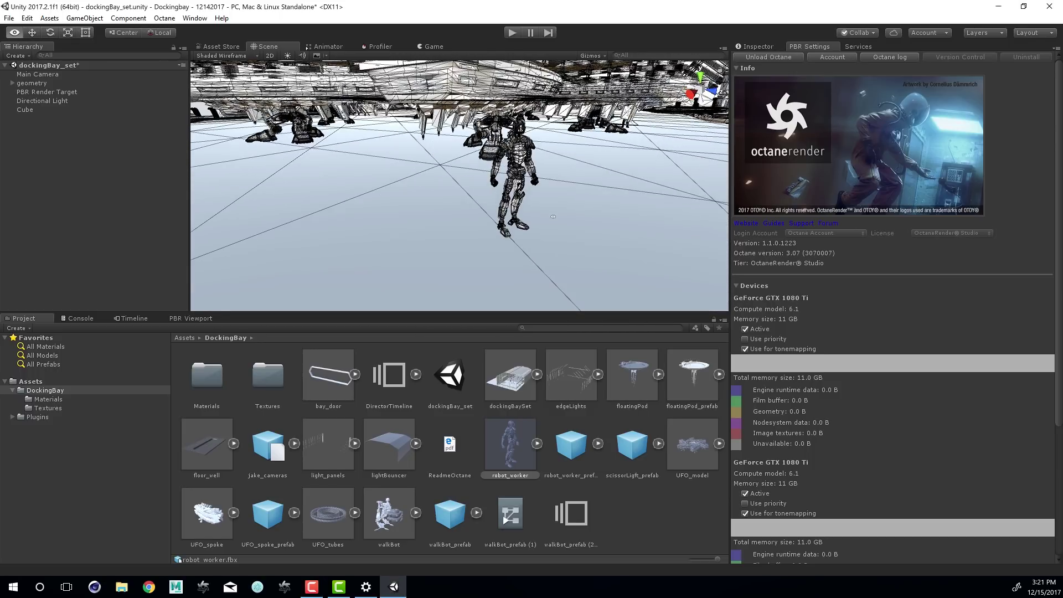
{"action": "right_click_drag", "start_coordinate": [553, 216], "coordinate": [584, 261], "text": "alt"}
{"action": "left_click_drag", "start_coordinate": [584, 261], "coordinate": [537, 241], "text": "alt"}
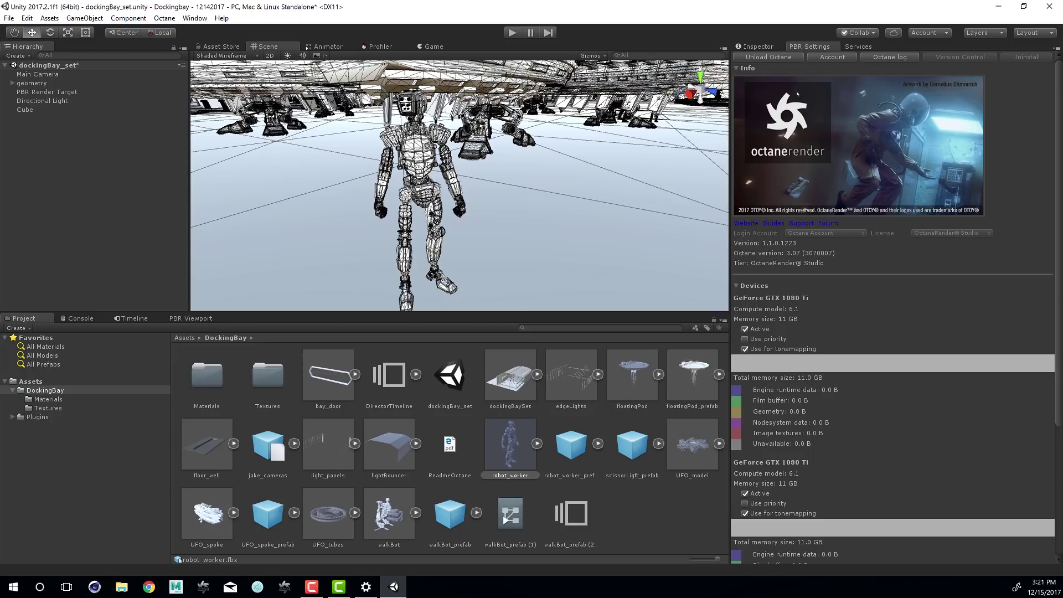
{"action": "left_click", "coordinate": [9, 18]}
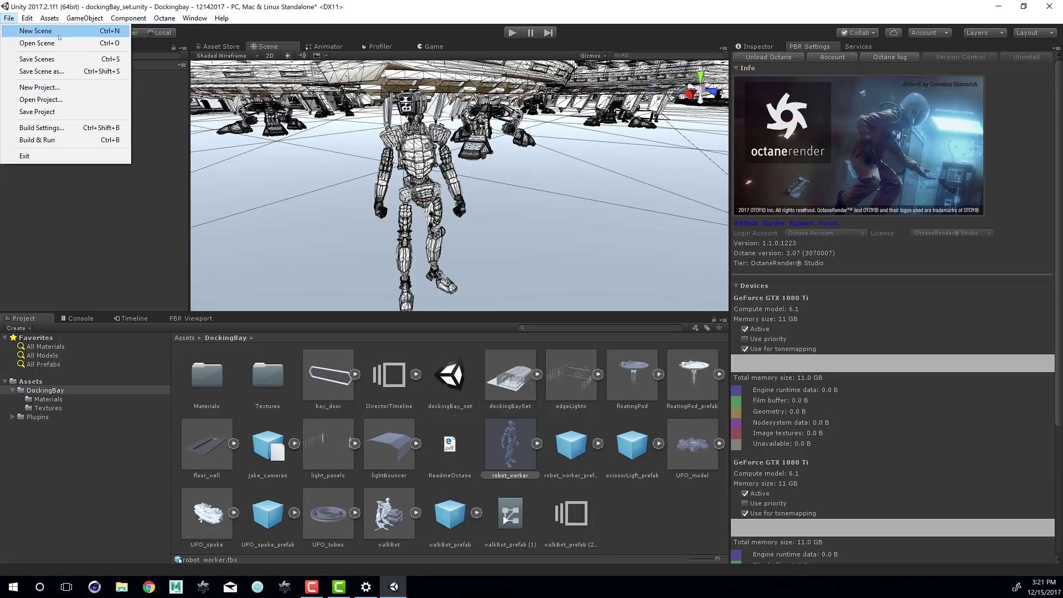
{"action": "left_click", "coordinate": [36, 31]}
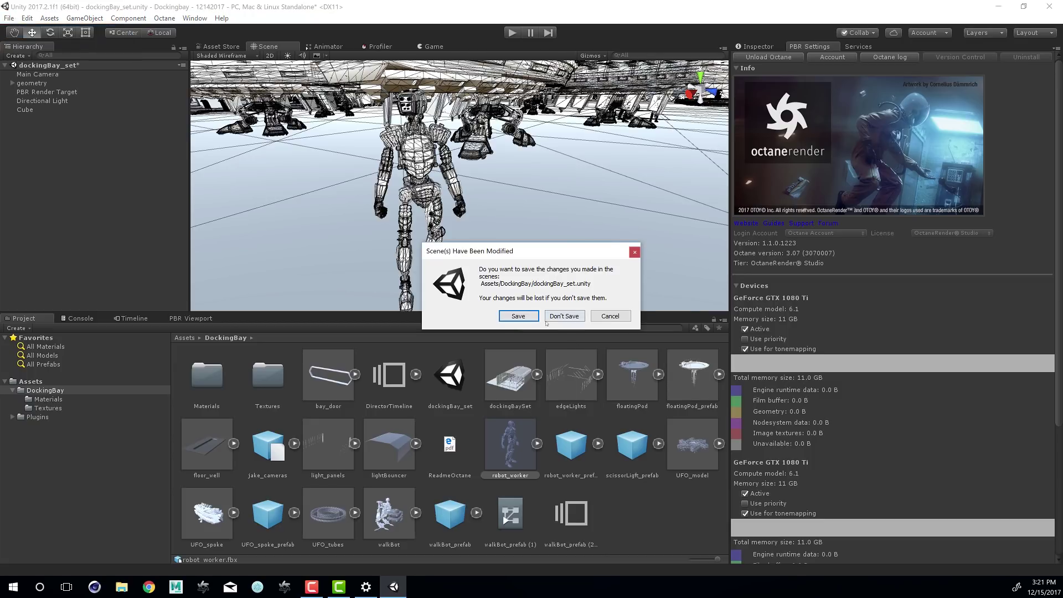
{"action": "left_click", "coordinate": [520, 318]}
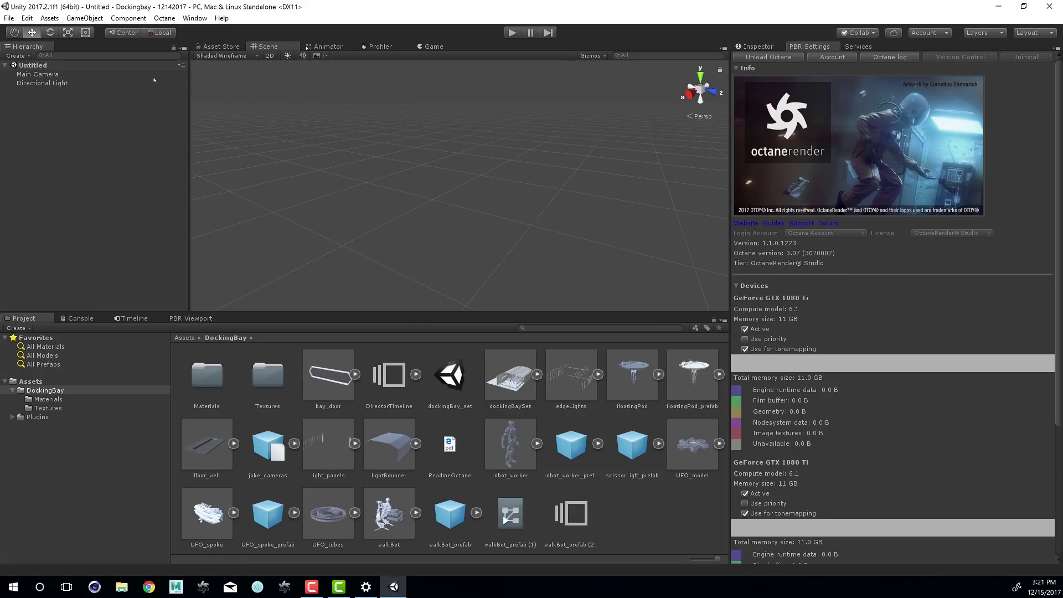
Add a 3D plane object to the new scene
{"action": "left_click", "coordinate": [84, 18]}
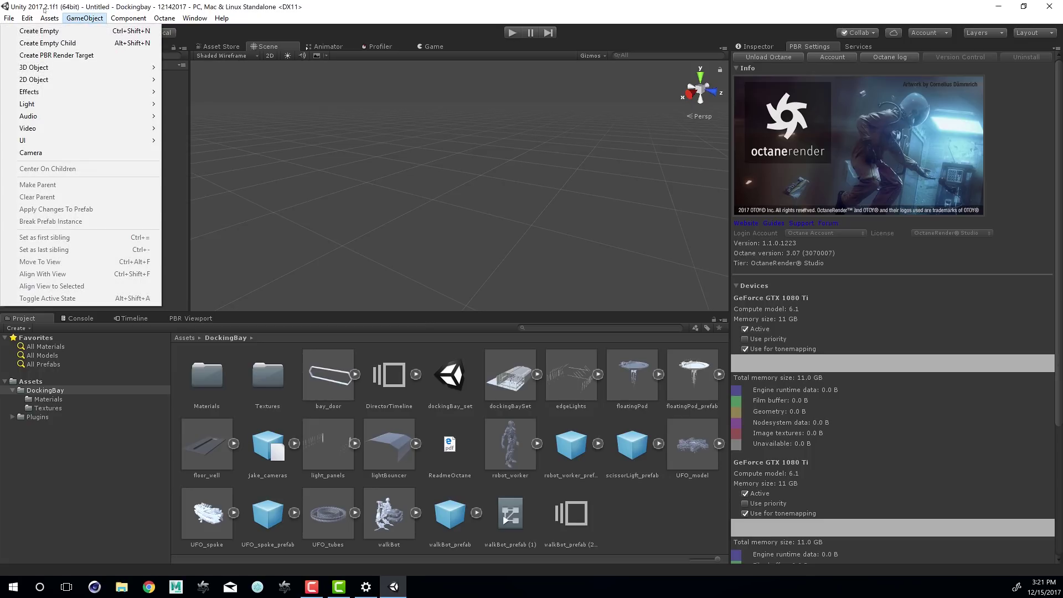
{"action": "mouse_move", "coordinate": [83, 67]}
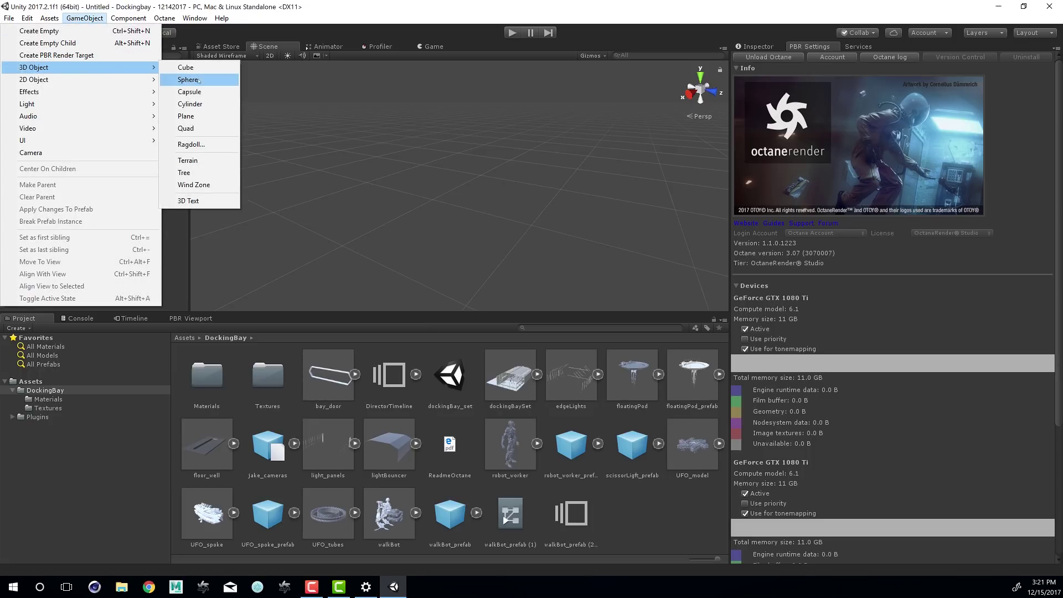
{"action": "left_click", "coordinate": [198, 118]}
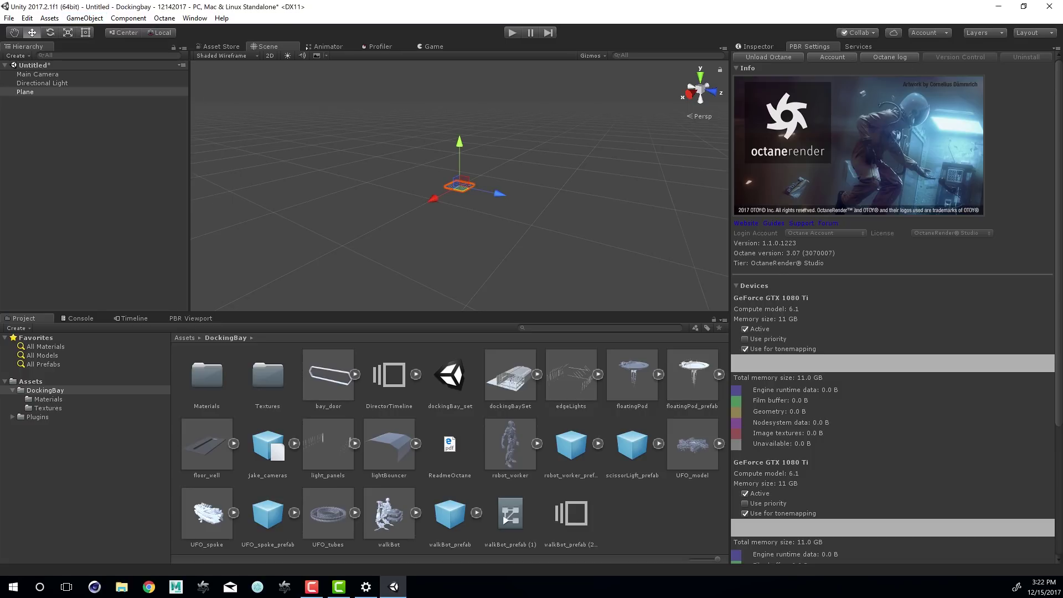
Set the plane's position to X 0, Y 0, Z 0
{"action": "left_click", "coordinate": [899, 93]}
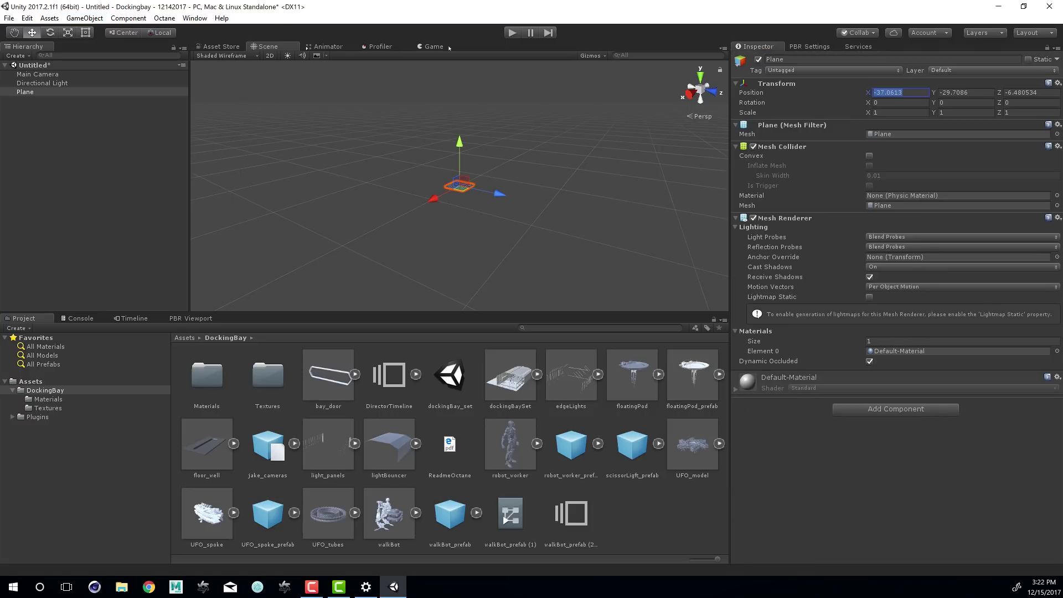
{"action": "type", "text": "0"}
{"action": "key", "text": "Tab"}
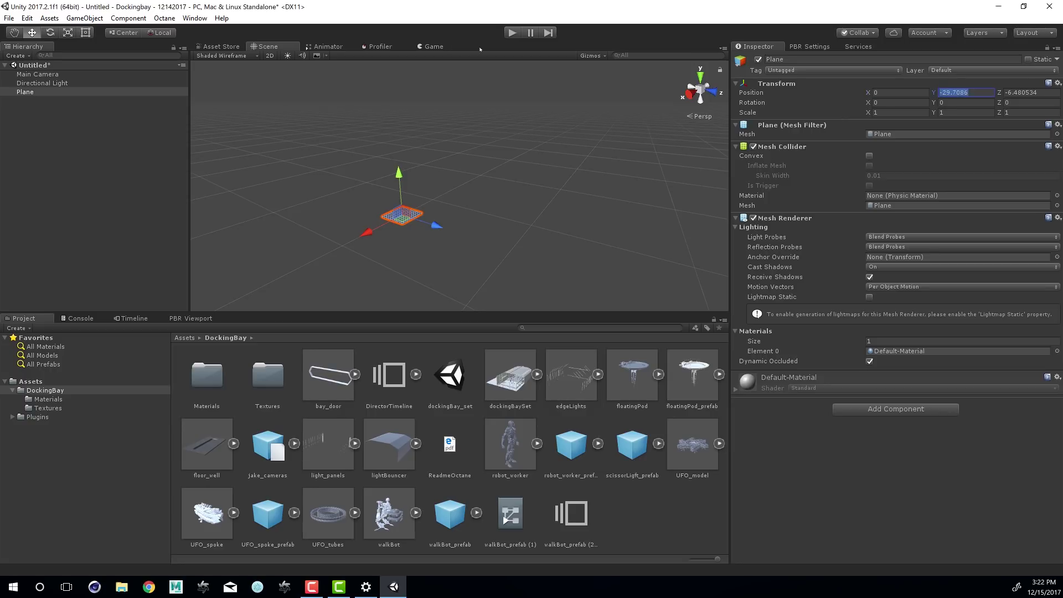
{"action": "type", "text": "0"}
{"action": "key", "text": "Tab"}
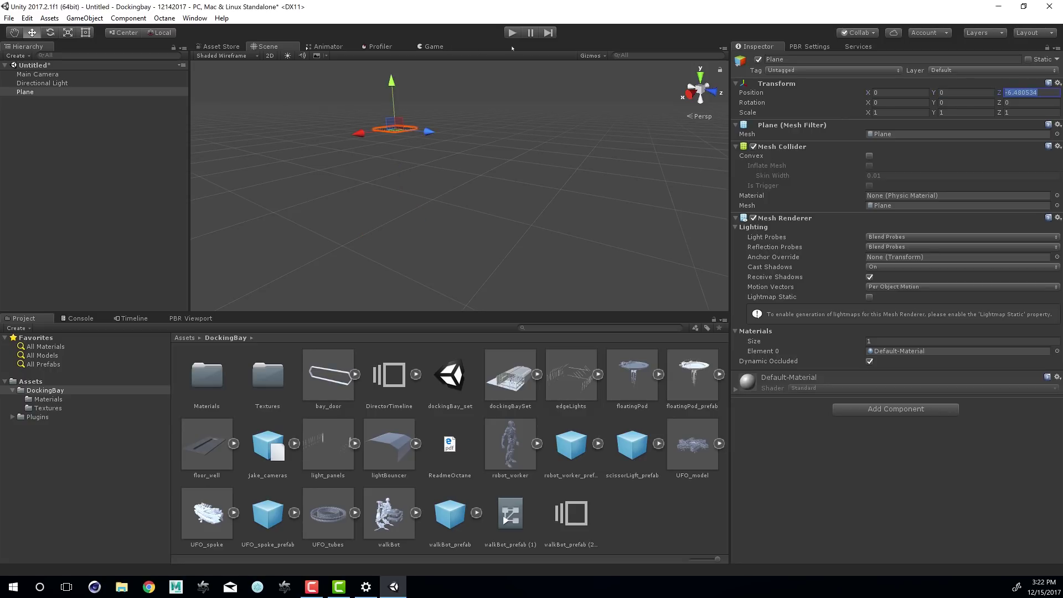
{"action": "type", "text": "0"}
{"action": "key", "text": "Return"}
Scale the plane uniformly on all axes to about 4.85
{"action": "key", "text": "f"}
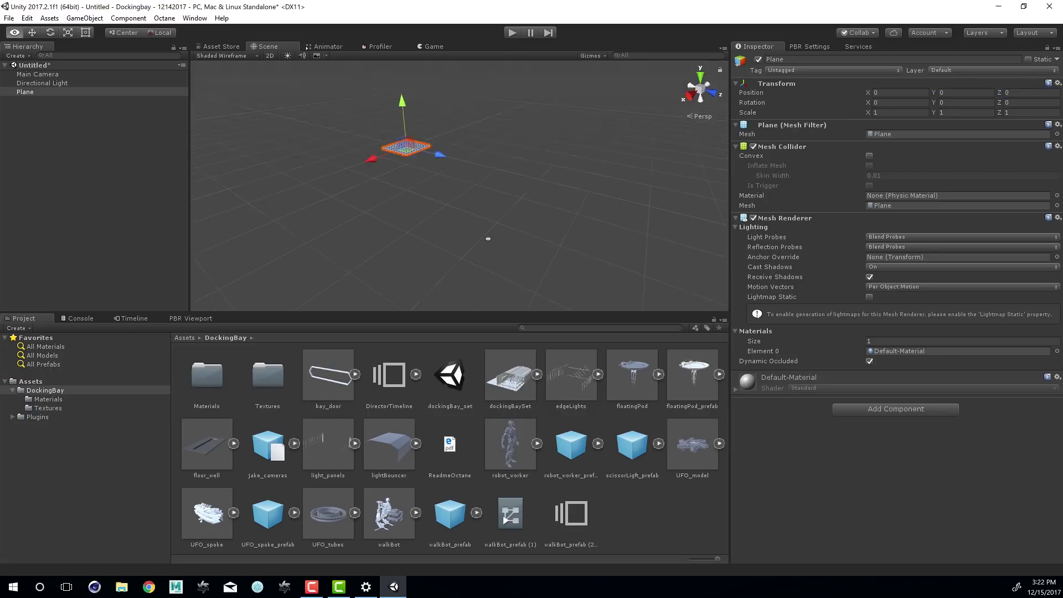
{"action": "key", "text": "r"}
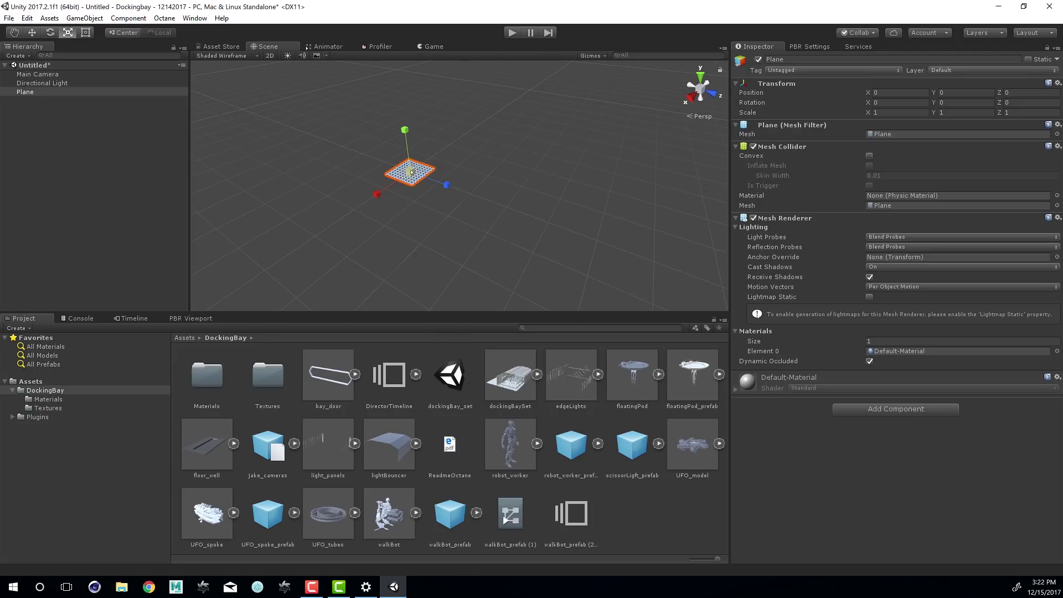
{"action": "left_click_drag", "start_coordinate": [411, 172], "coordinate": [465, 195]}
{"action": "scroll", "coordinate": [465, 196], "scroll_direction": "up", "scroll_amount": 5}
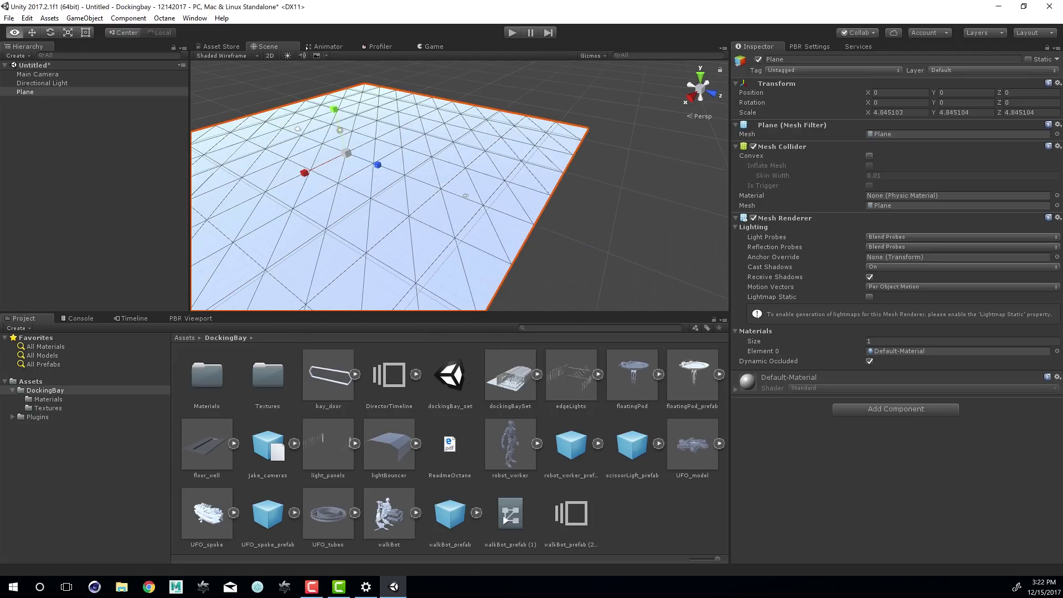
{"action": "middle_click_drag", "start_coordinate": [465, 195], "coordinate": [618, 195]}
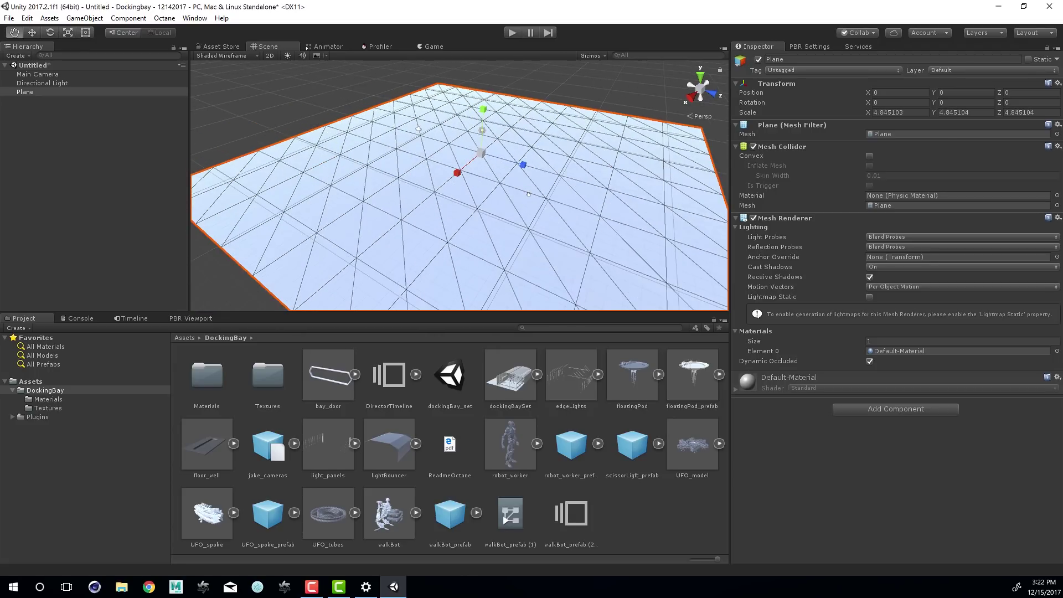
Place the robot_worker model from the DockingBay assets onto the plane in the scene
{"action": "left_click", "coordinate": [64, 389]}
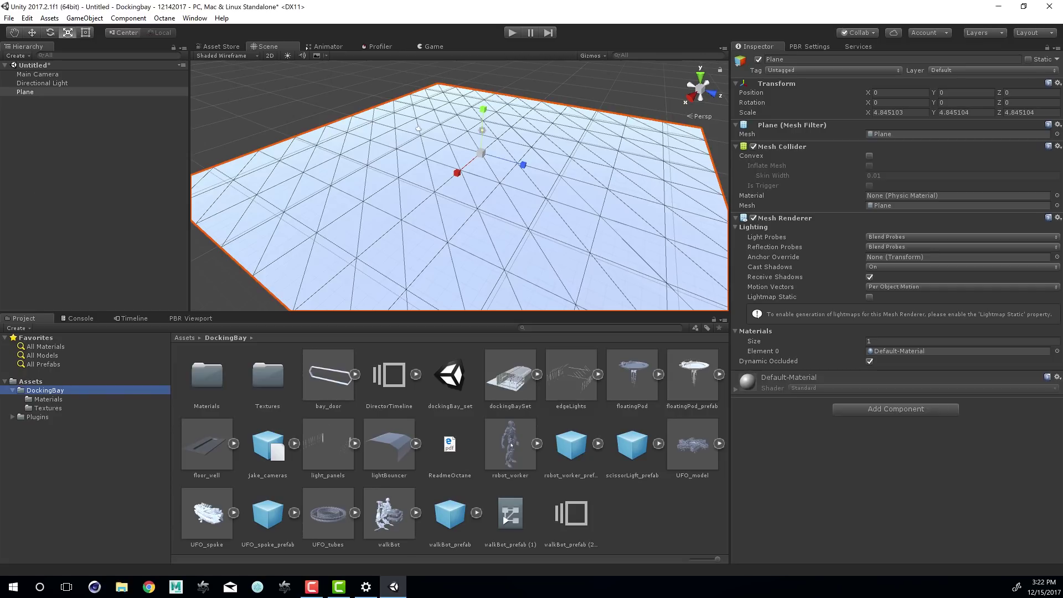
{"action": "left_click_drag", "start_coordinate": [510, 442], "coordinate": [509, 410]}
{"action": "left_click_drag", "start_coordinate": [498, 183], "coordinate": [490, 164]}
{"action": "key", "text": "f"}
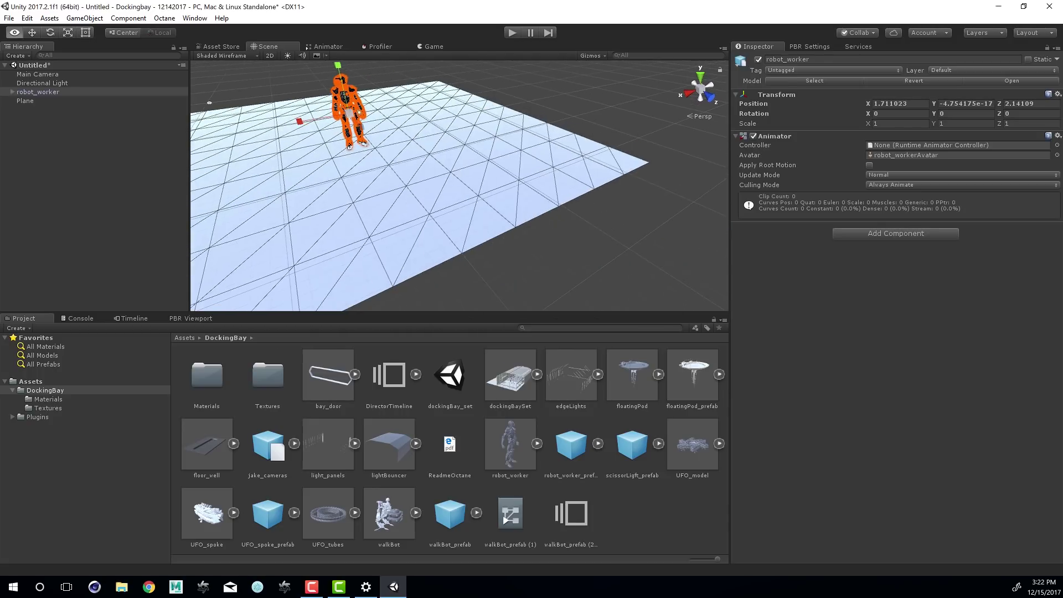
Raise the robot_worker vertically to a Y position of about 0.41 so its feet stand on the plane
{"action": "left_click_drag", "start_coordinate": [503, 214], "coordinate": [512, 191], "text": "alt"}
{"action": "key", "text": "w"}
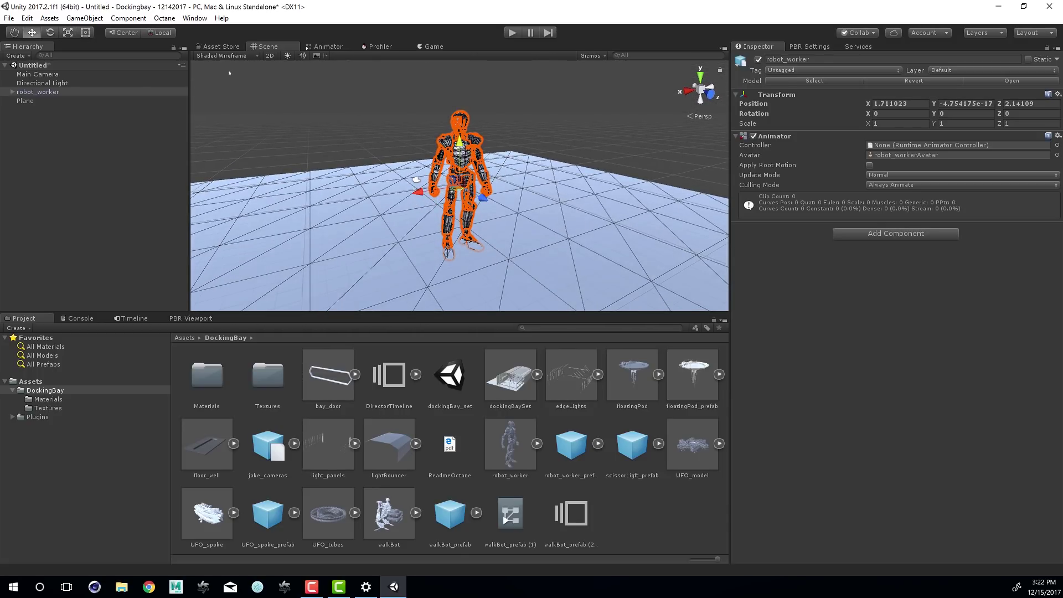
{"action": "left_click_drag", "start_coordinate": [459, 143], "coordinate": [512, 152]}
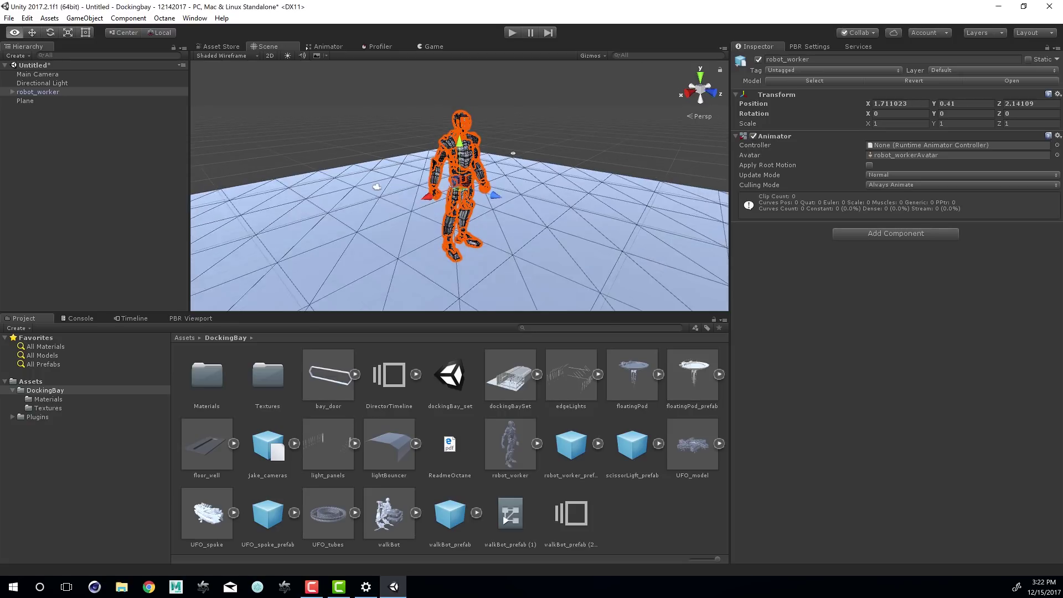
Inspect the lambert1 material settings on the robot's shoulder plate
{"action": "scroll", "coordinate": [513, 153], "scroll_direction": "up", "scroll_amount": 10}
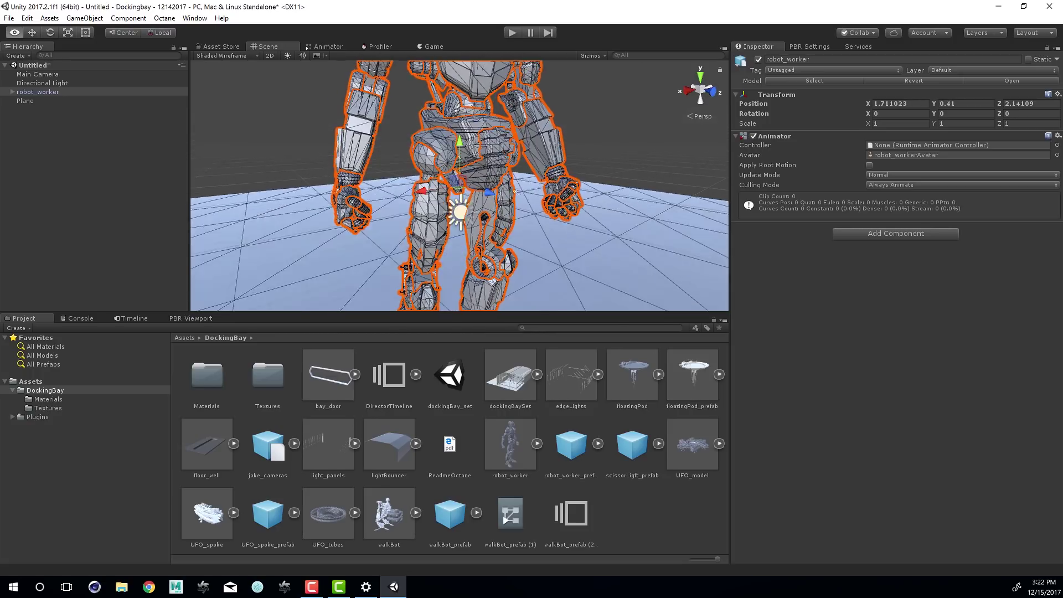
{"action": "middle_click_drag", "start_coordinate": [515, 191], "coordinate": [500, 310], "text": "alt"}
{"action": "left_click_drag", "start_coordinate": [485, 221], "coordinate": [518, 205], "text": "alt"}
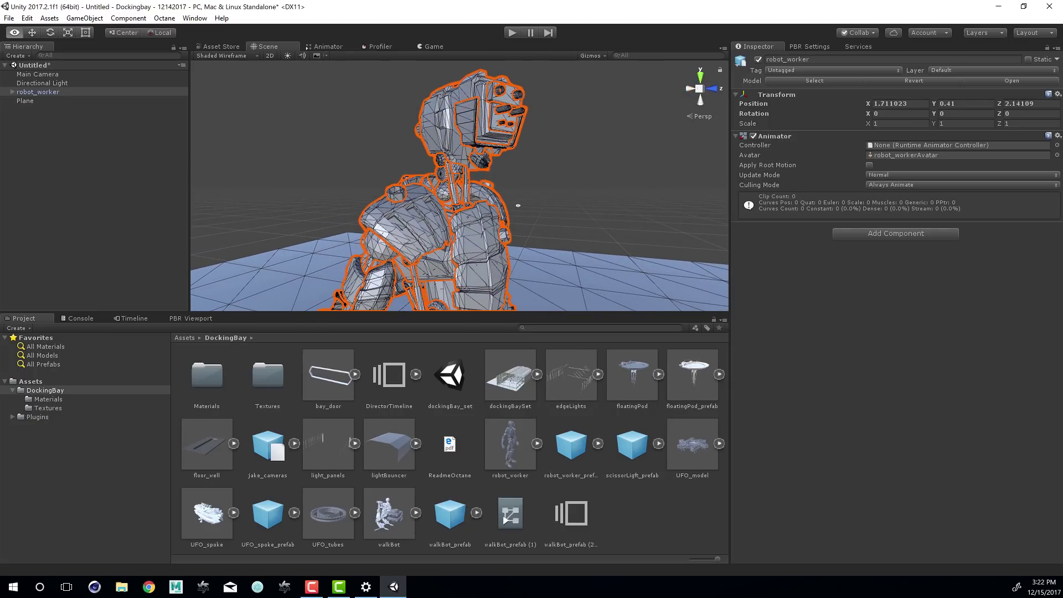
{"action": "left_click", "coordinate": [431, 193]}
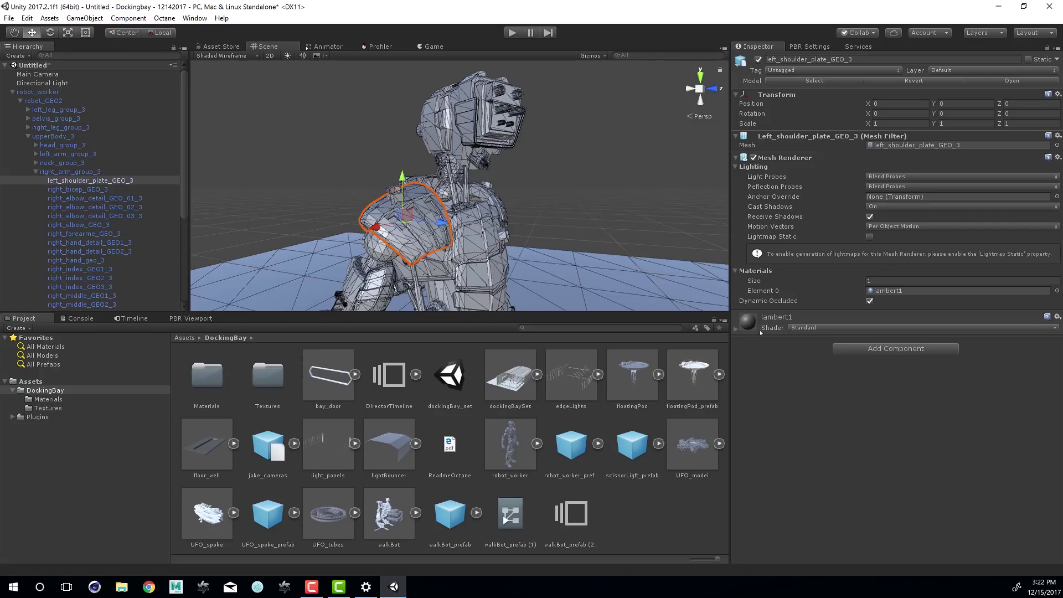
{"action": "left_click", "coordinate": [773, 320]}
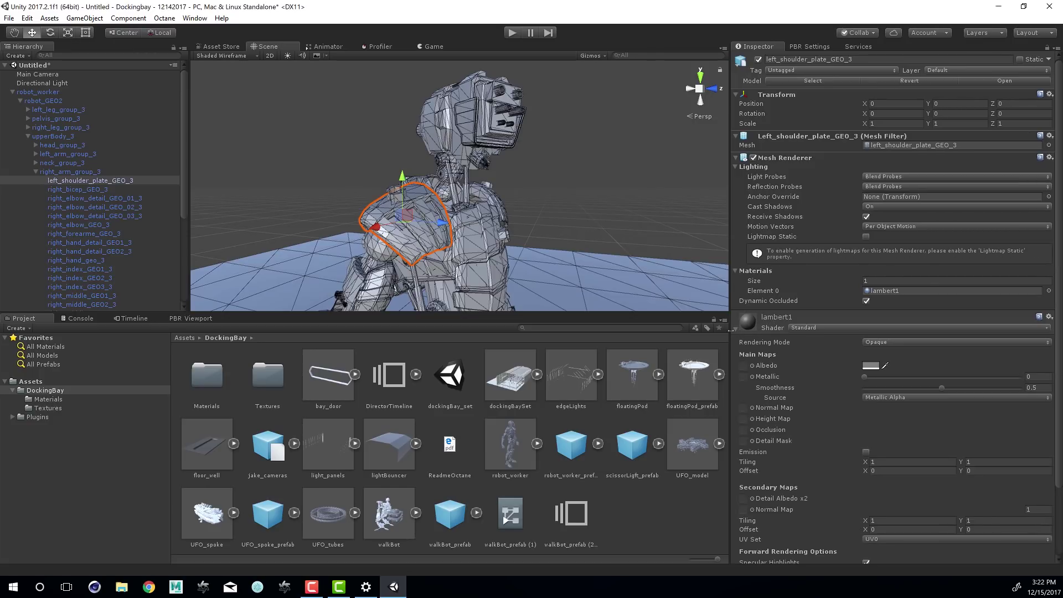
{"action": "left_click", "coordinate": [773, 320]}
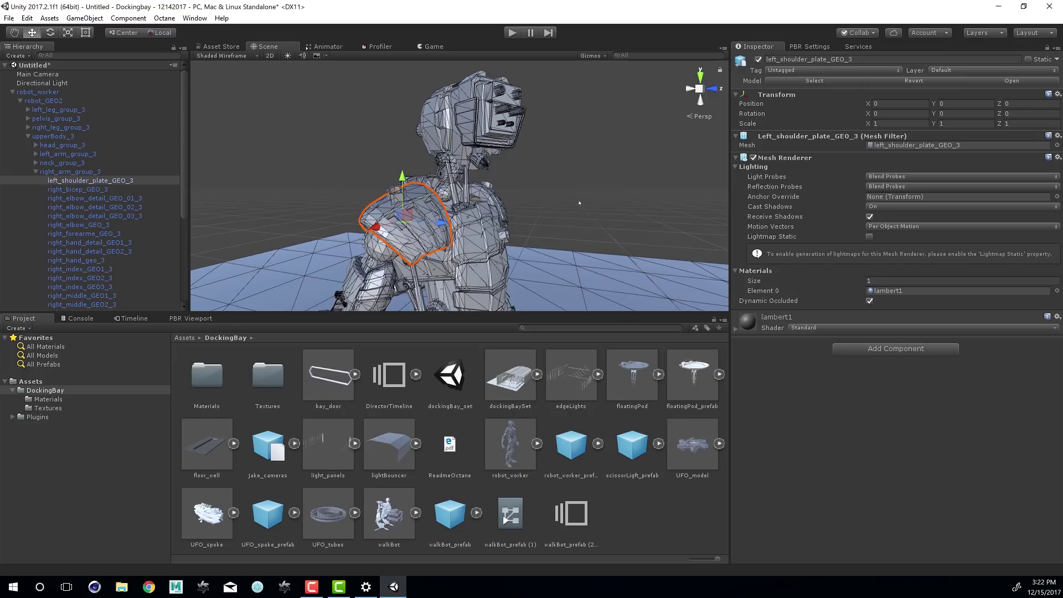
Open Octane's PBR Viewport with more of the robot's body framed in the scene
{"action": "left_click_drag", "start_coordinate": [633, 209], "coordinate": [277, 111], "text": "alt"}
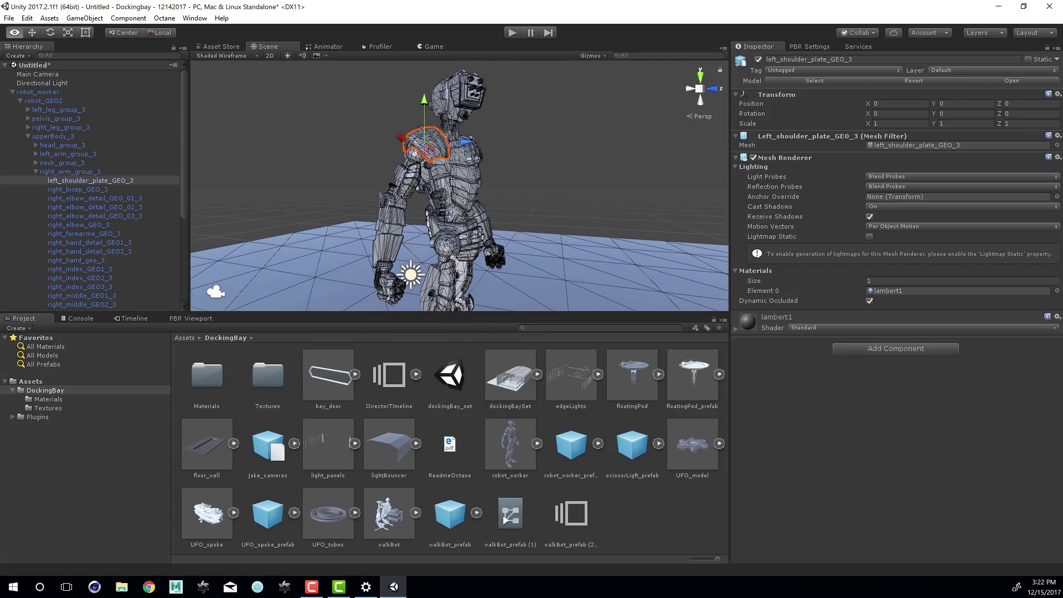
{"action": "right_click_drag", "start_coordinate": [277, 111], "coordinate": [252, 88], "text": "alt"}
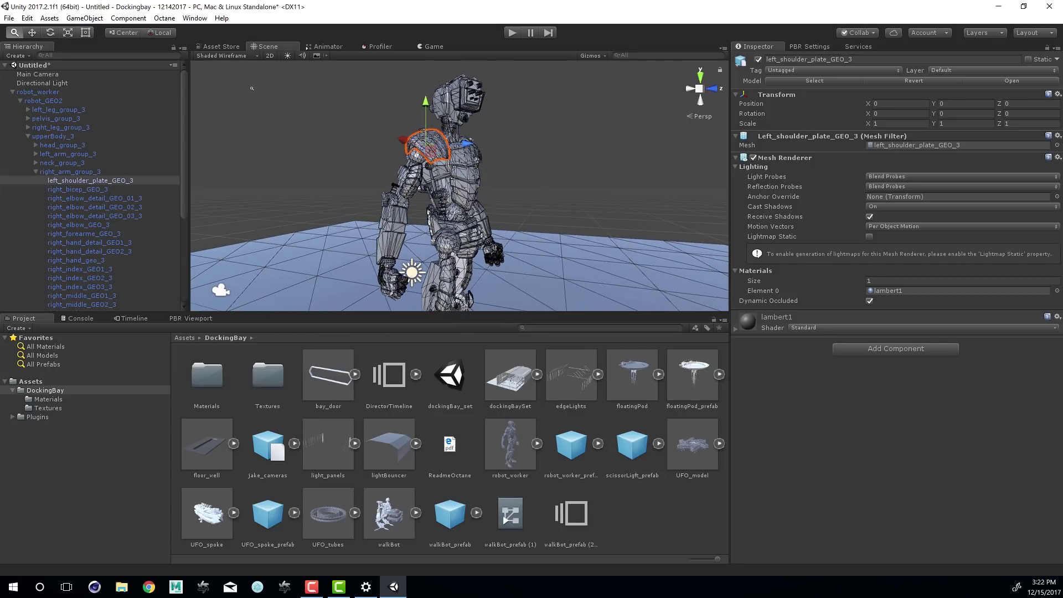
{"action": "left_click", "coordinate": [164, 18]}
{"action": "left_click", "coordinate": [145, 42]}
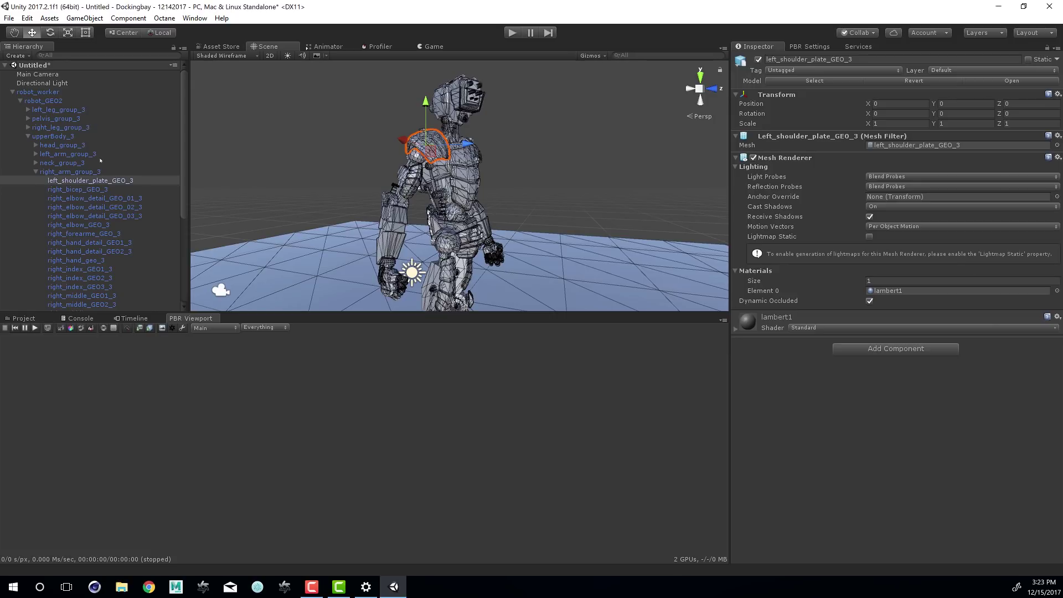
Create a PBR Render Target with the robot_worker hierarchy collapsed, and start rendering it
{"action": "left_click", "coordinate": [12, 92]}
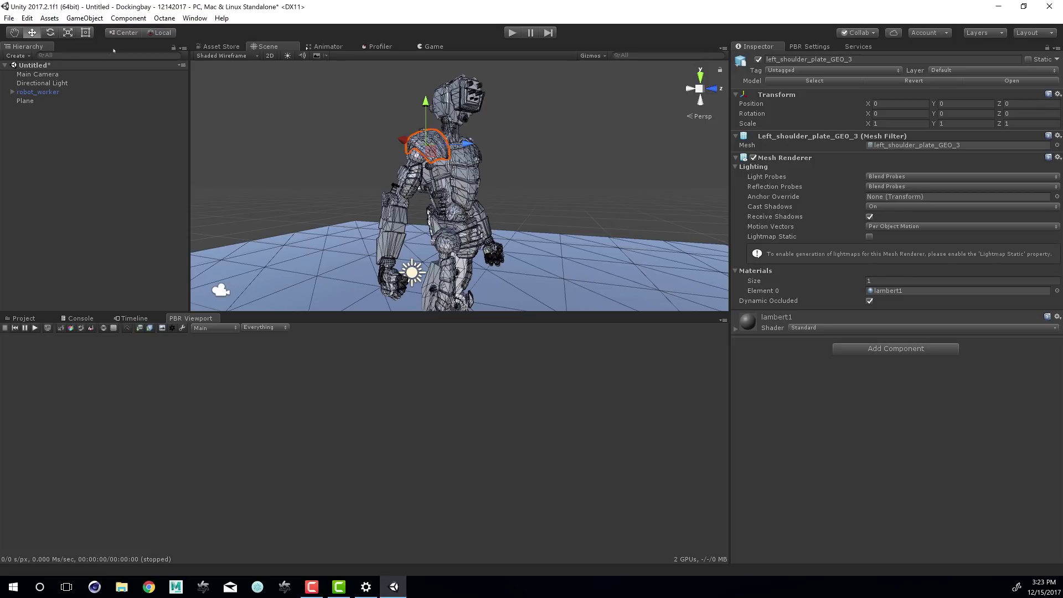
{"action": "left_click", "coordinate": [165, 17]}
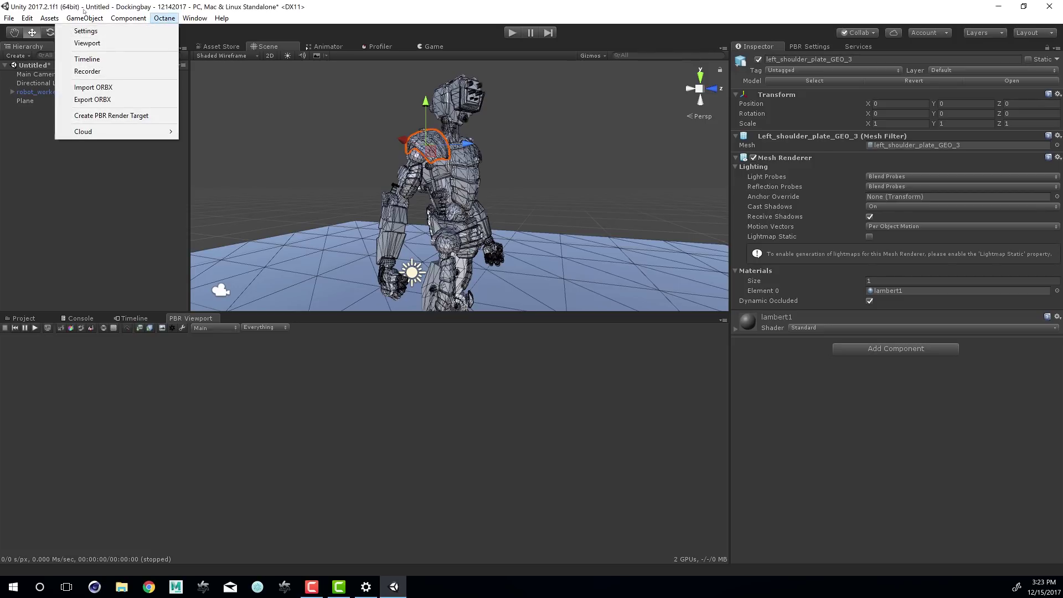
{"action": "left_click", "coordinate": [118, 116]}
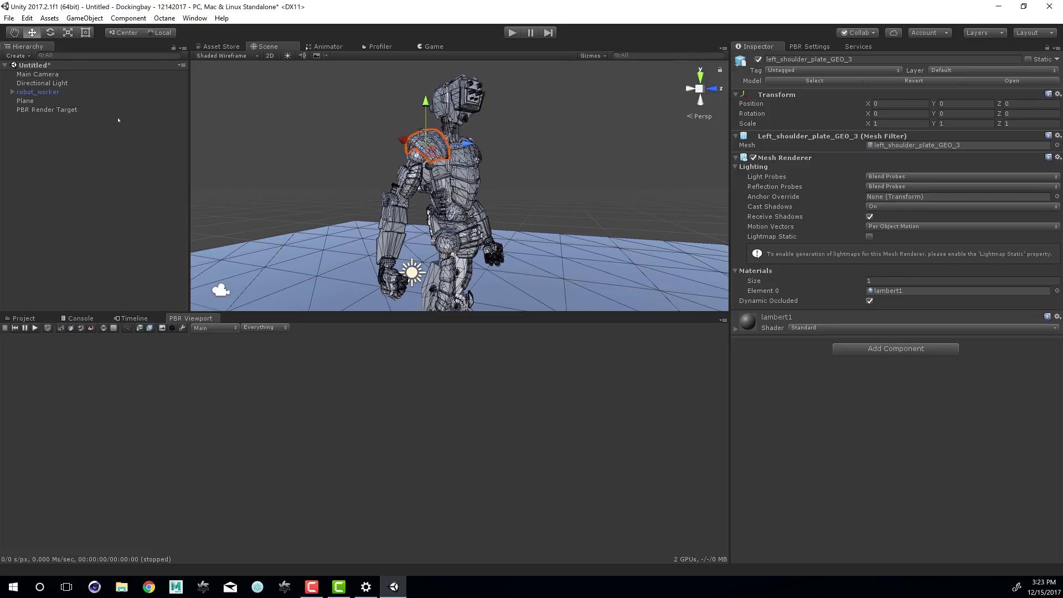
{"action": "left_click", "coordinate": [64, 110]}
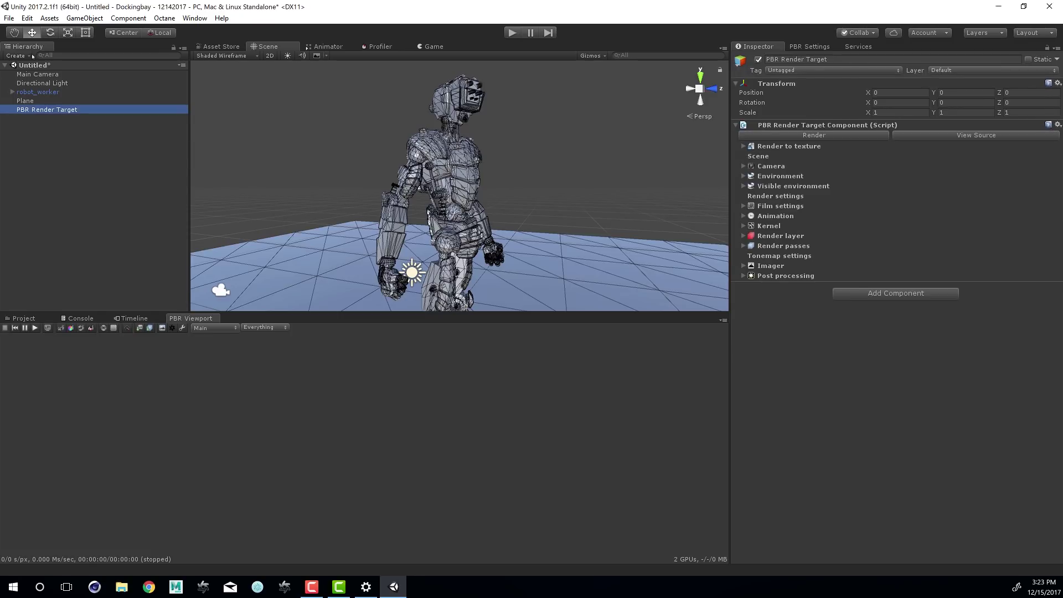
{"action": "left_click", "coordinate": [878, 136]}
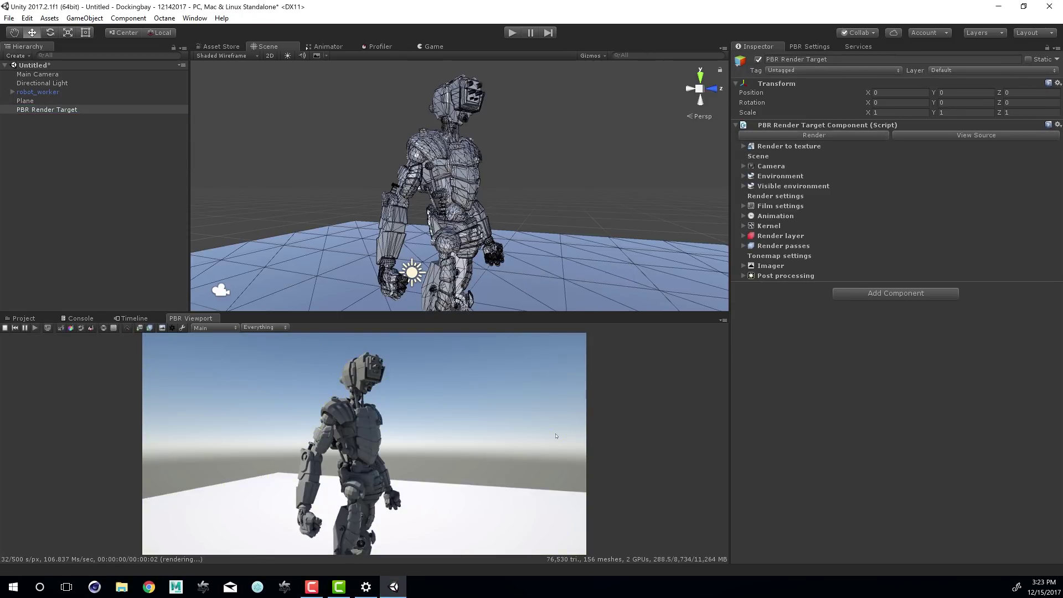
Move the Directional Light up beside the robot's torso, to about X -1.94, Y 6.25, Z 3.36
{"action": "left_click", "coordinate": [519, 209]}
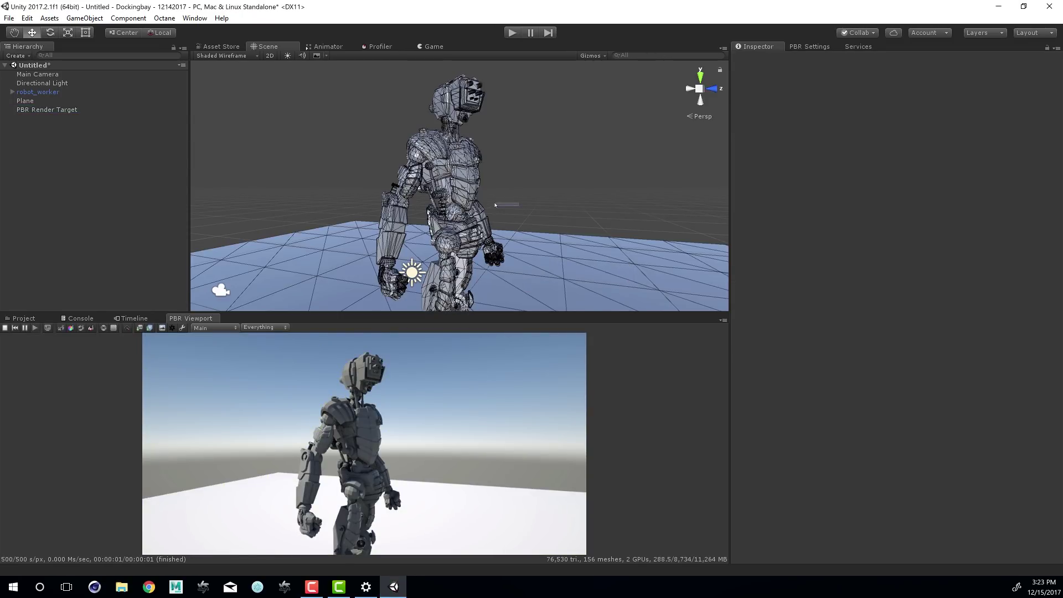
{"action": "left_click_drag", "start_coordinate": [511, 190], "coordinate": [448, 191], "text": "alt"}
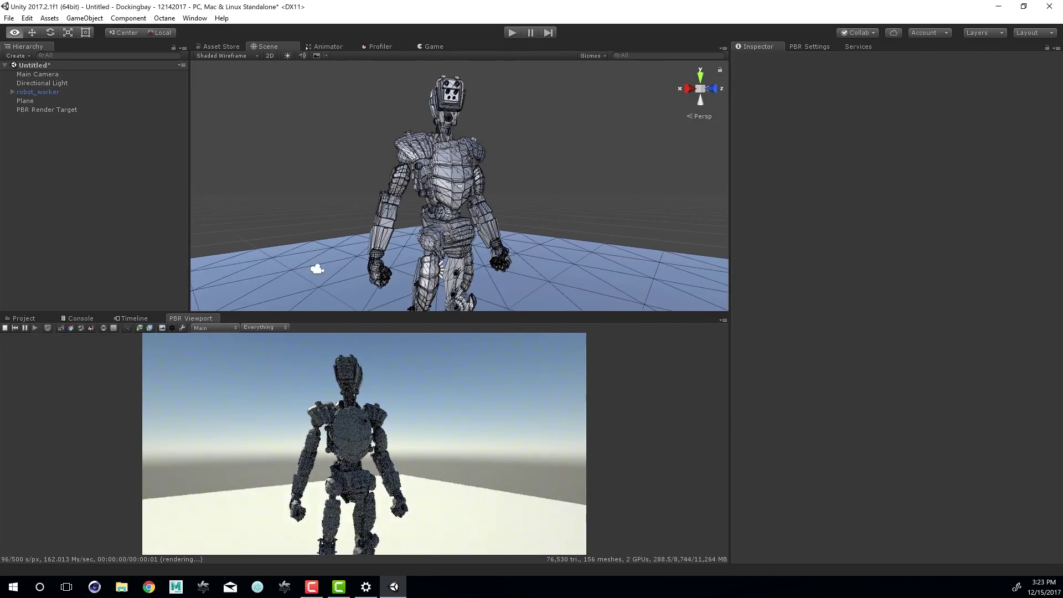
{"action": "left_click", "coordinate": [42, 82]}
{"action": "left_click_drag", "start_coordinate": [271, 108], "coordinate": [235, 108], "text": "alt"}
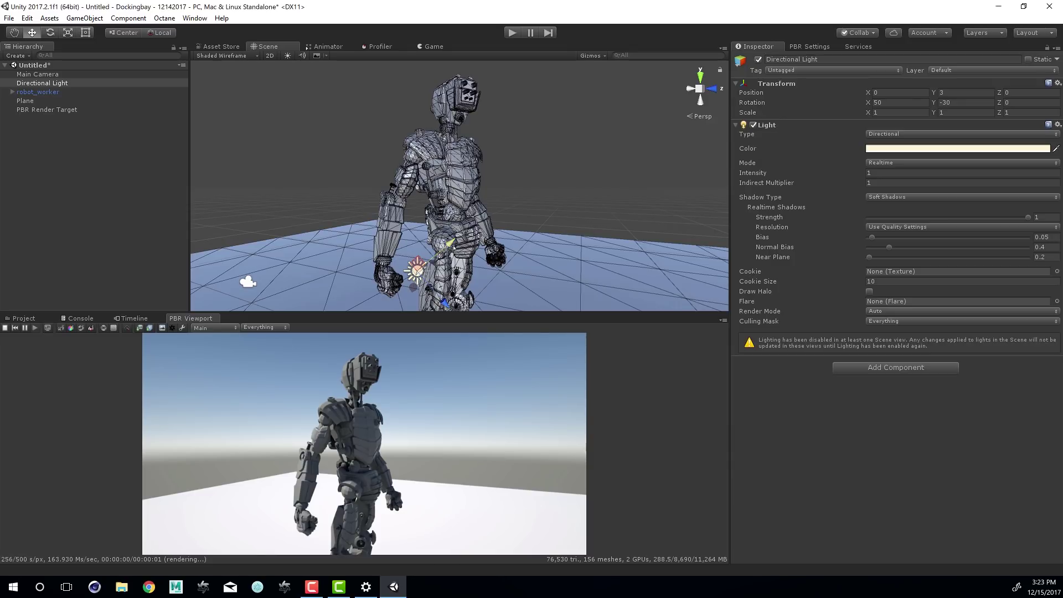
{"action": "left_click_drag", "start_coordinate": [450, 244], "coordinate": [587, 134]}
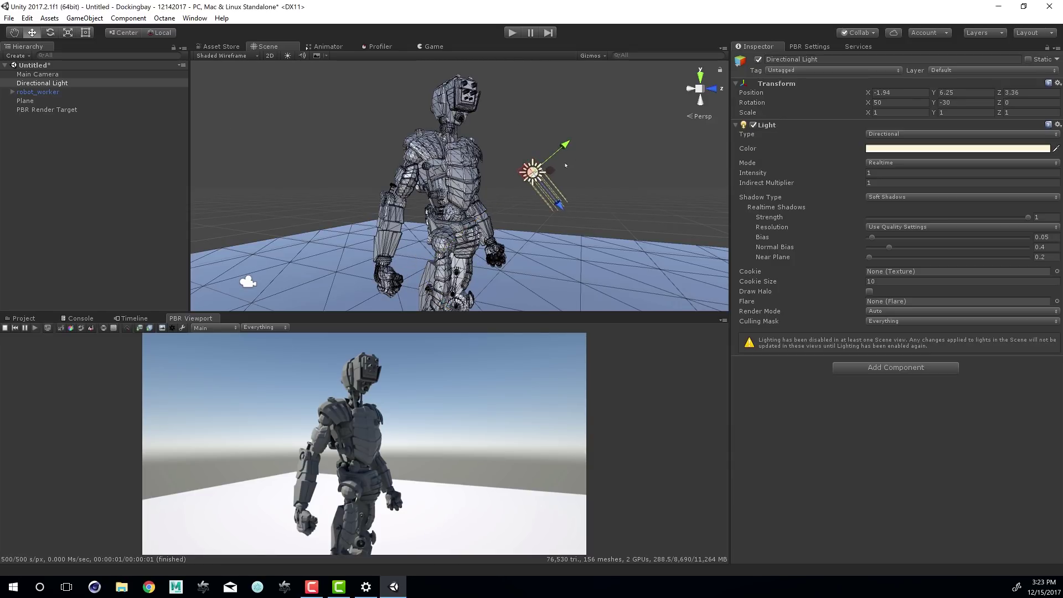
Rotate the Directional Light to about X 38, Y -100, Z -23 so it lights the robot's front
{"action": "key", "text": "e"}
{"action": "left_click_drag", "start_coordinate": [553, 167], "coordinate": [533, 175]}
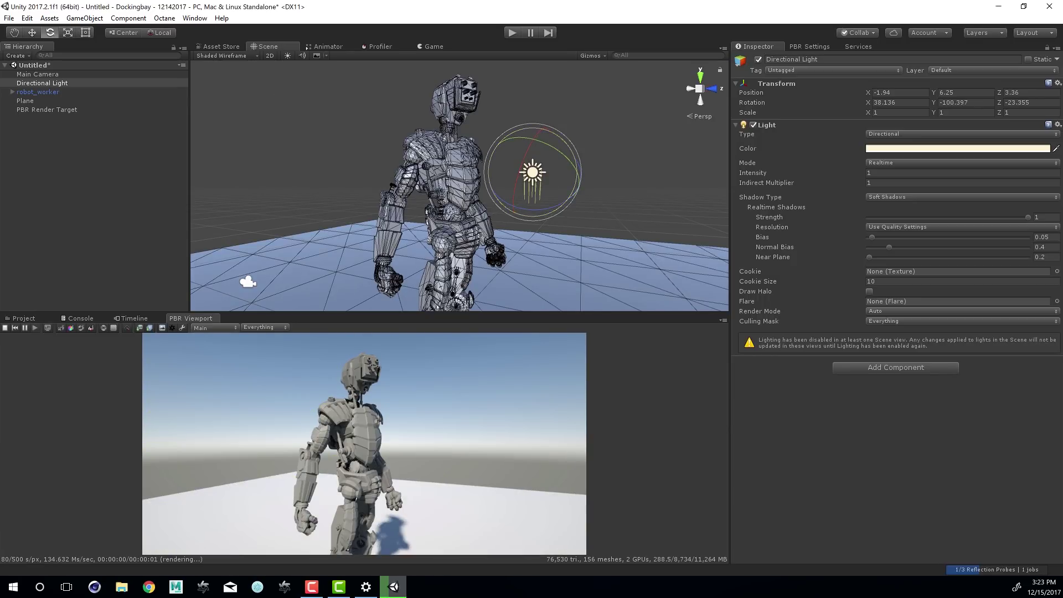
{"action": "scroll", "coordinate": [460, 186], "scroll_direction": "up", "scroll_amount": 5}
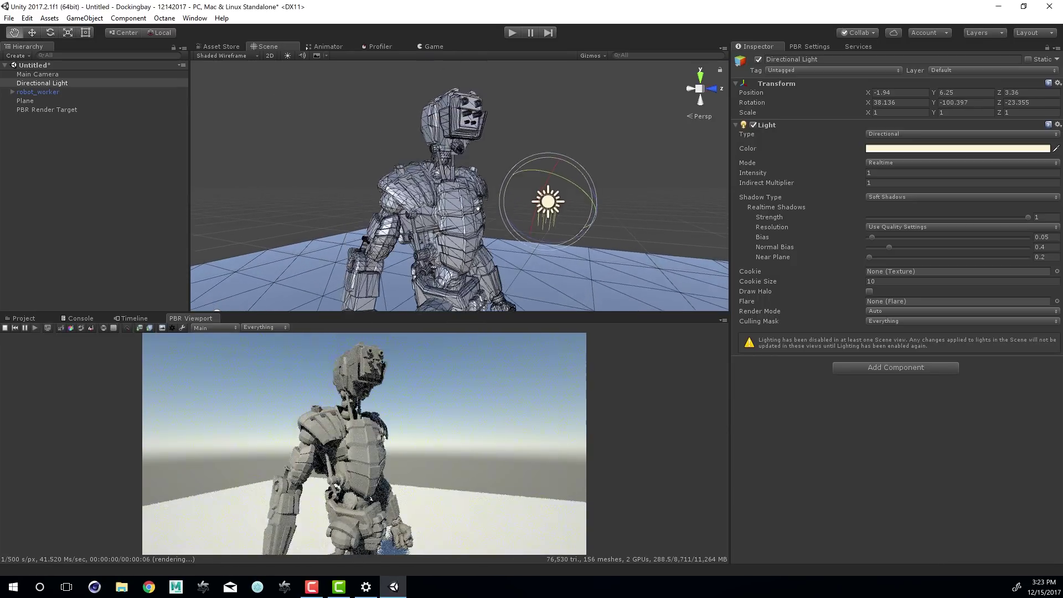
{"action": "left_click_drag", "start_coordinate": [482, 191], "coordinate": [511, 192], "text": "alt"}
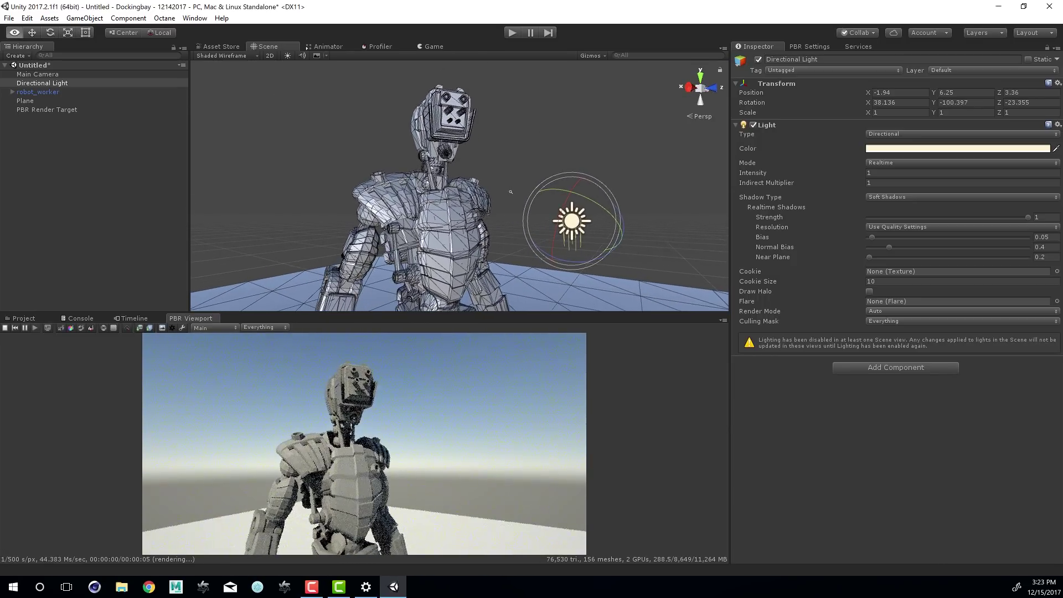
{"action": "scroll", "coordinate": [511, 192], "scroll_direction": "up", "scroll_amount": 2}
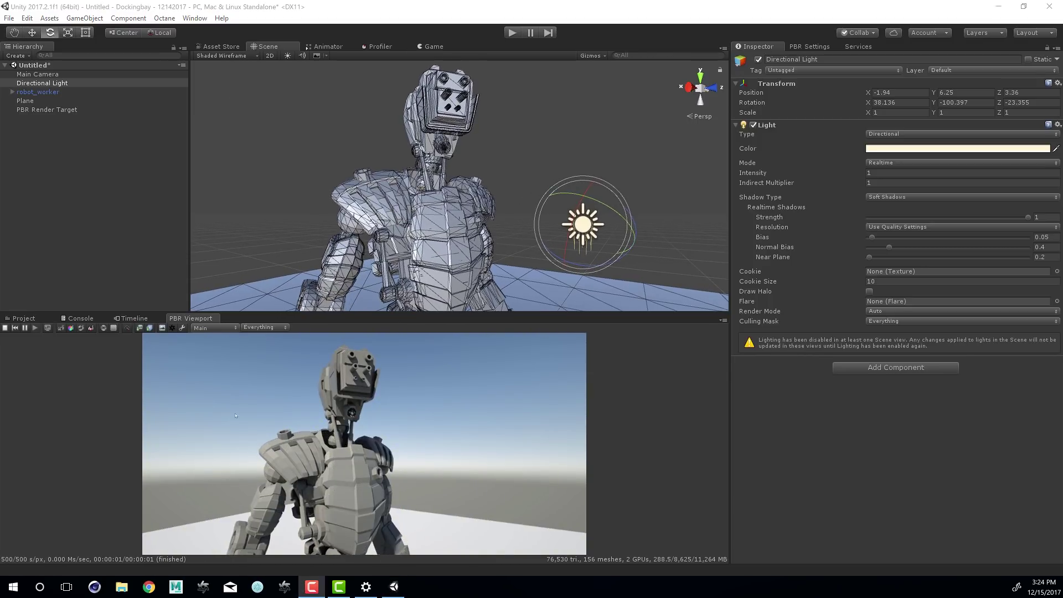
Change the shader of the lambert1 material in the DockingBay Materials folder to Octane/PBR Override
{"action": "left_click", "coordinate": [23, 319]}
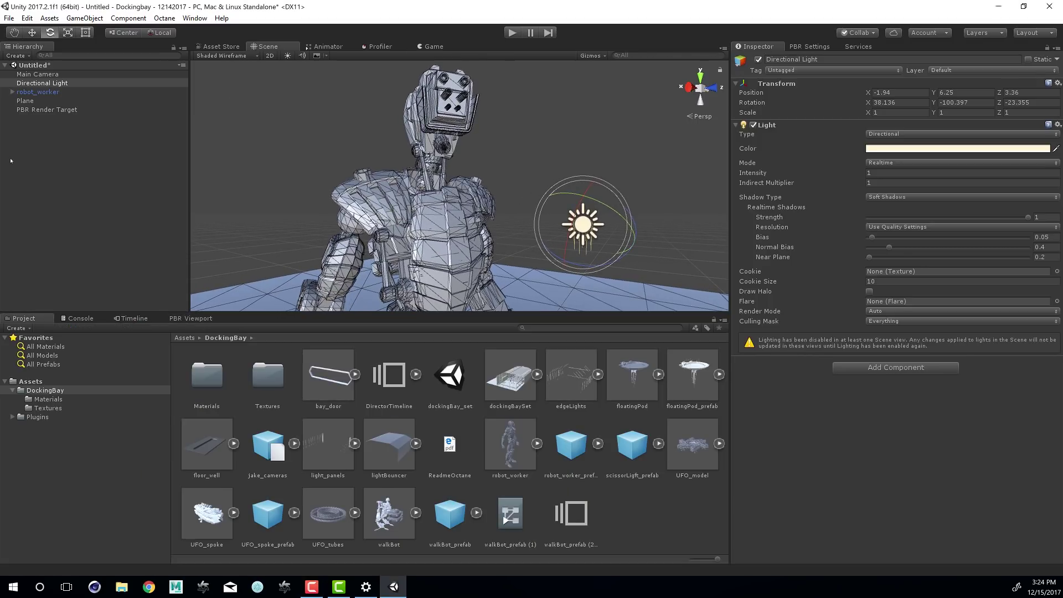
{"action": "left_click", "coordinate": [40, 399]}
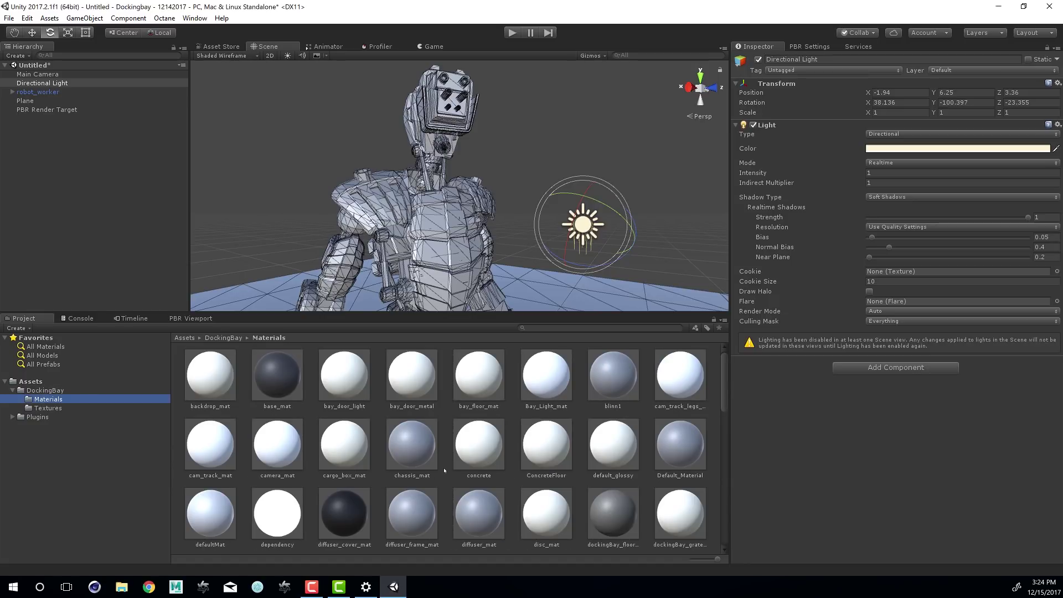
{"action": "scroll", "coordinate": [444, 471], "scroll_direction": "down", "scroll_amount": 5}
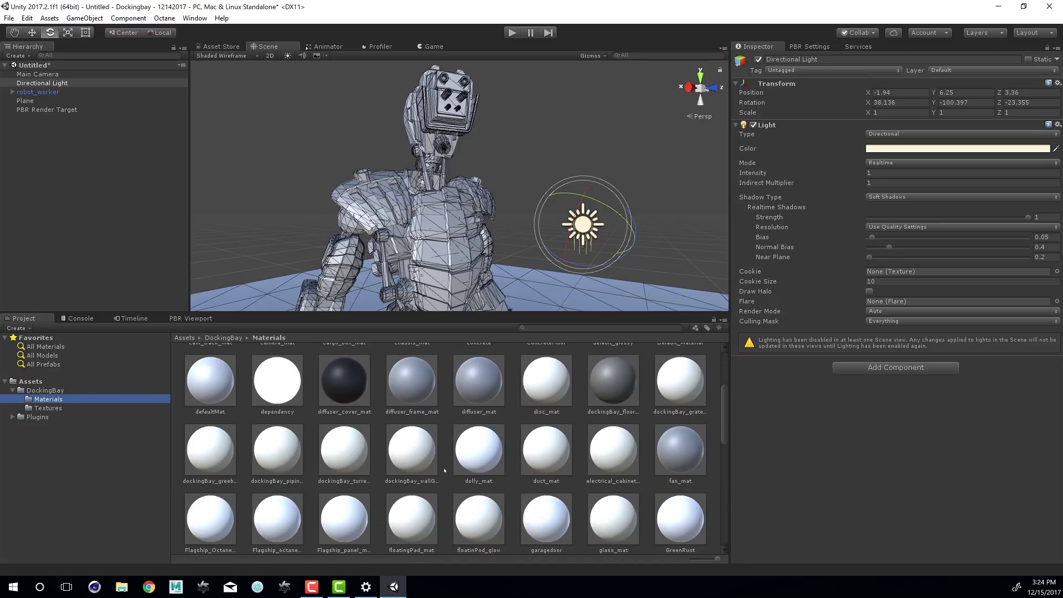
{"action": "scroll", "coordinate": [404, 426], "scroll_direction": "down", "scroll_amount": 3}
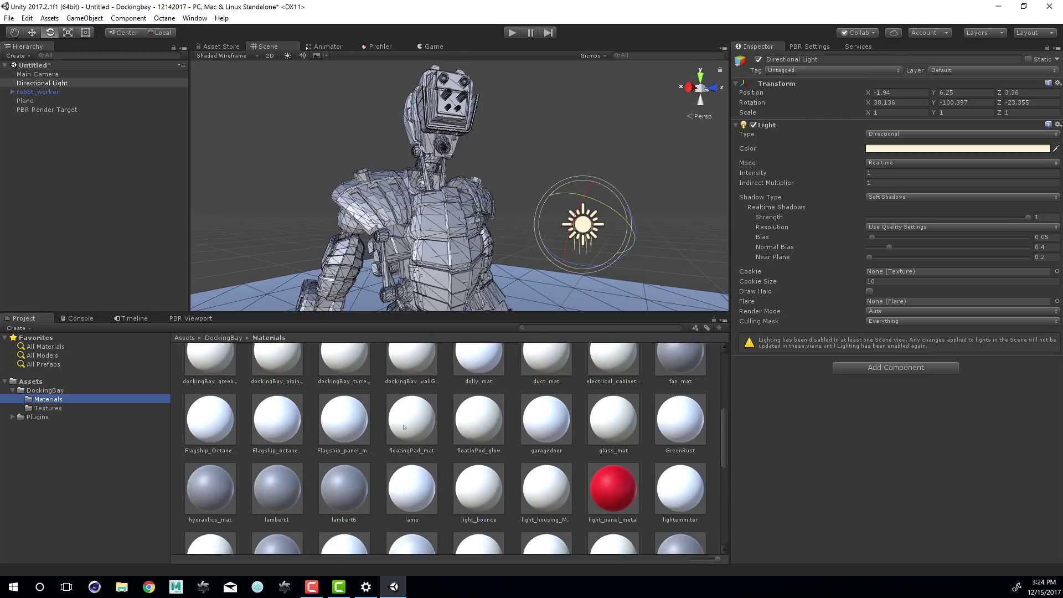
{"action": "left_click", "coordinate": [277, 455]}
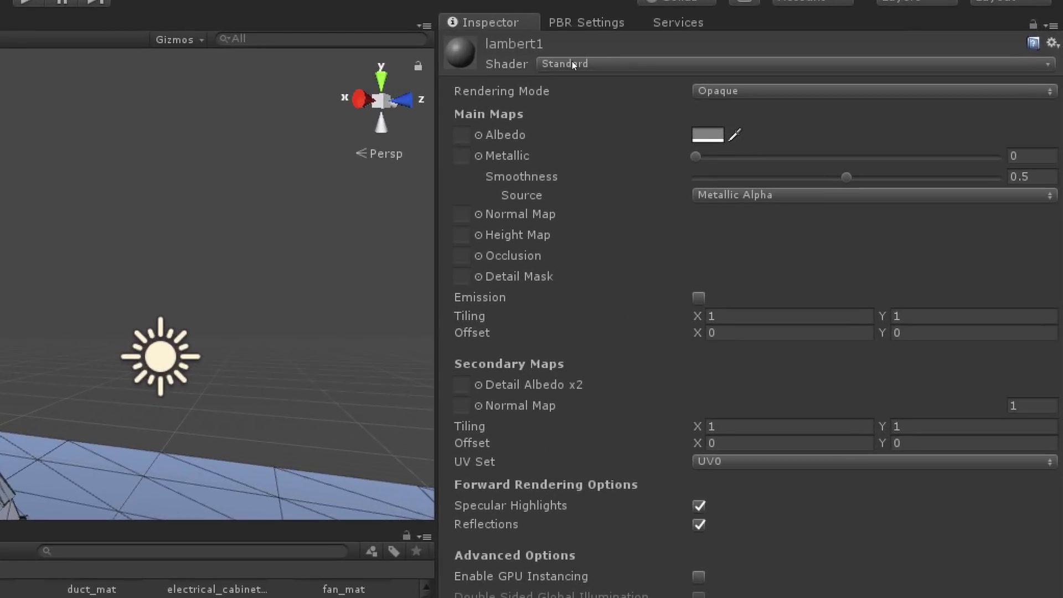
{"action": "left_click", "coordinate": [572, 64]}
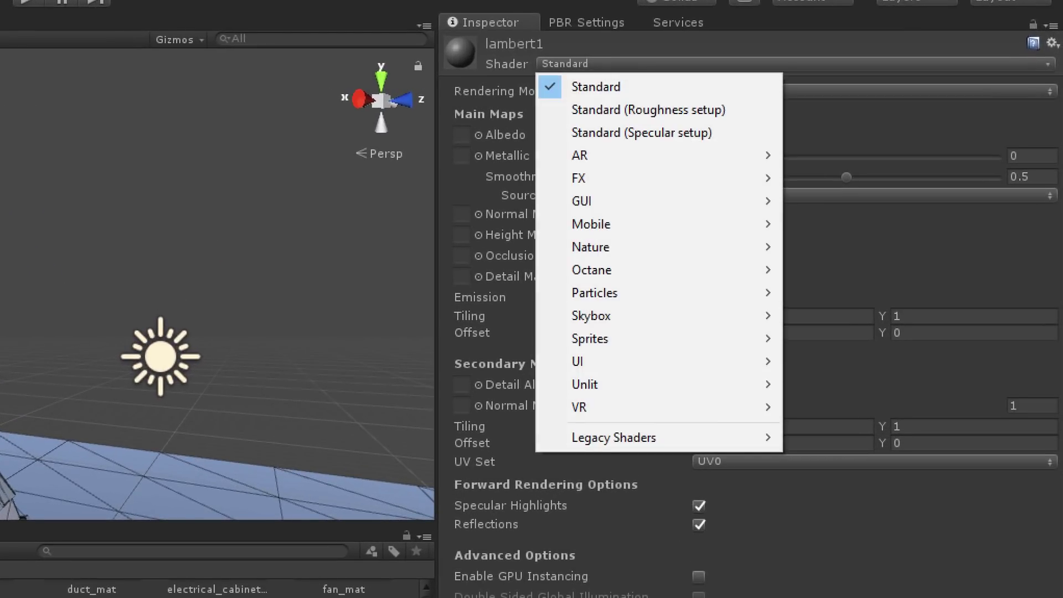
{"action": "mouse_move", "coordinate": [601, 267]}
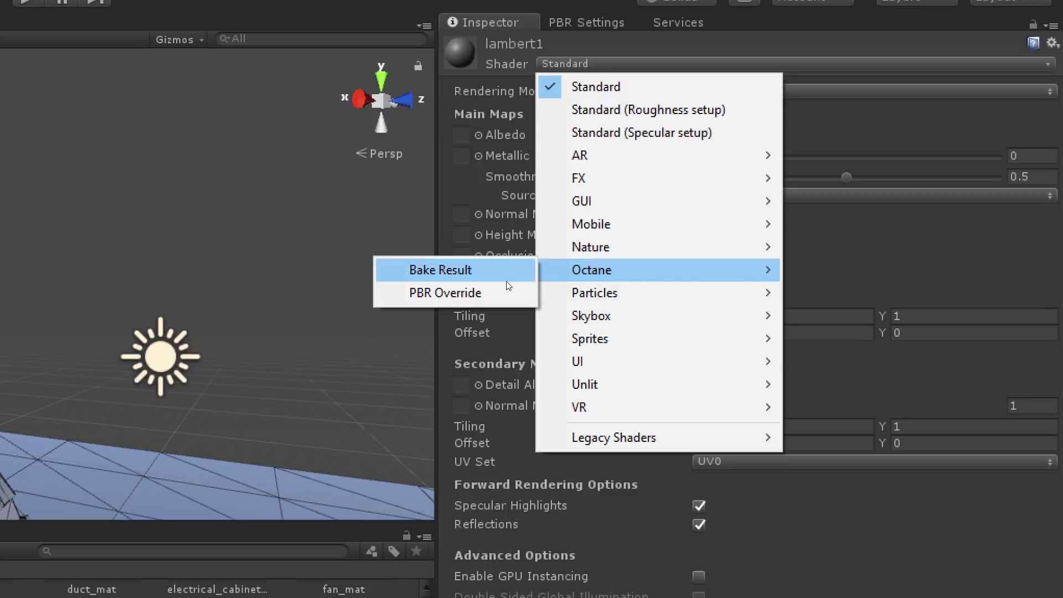
{"action": "left_click", "coordinate": [487, 293]}
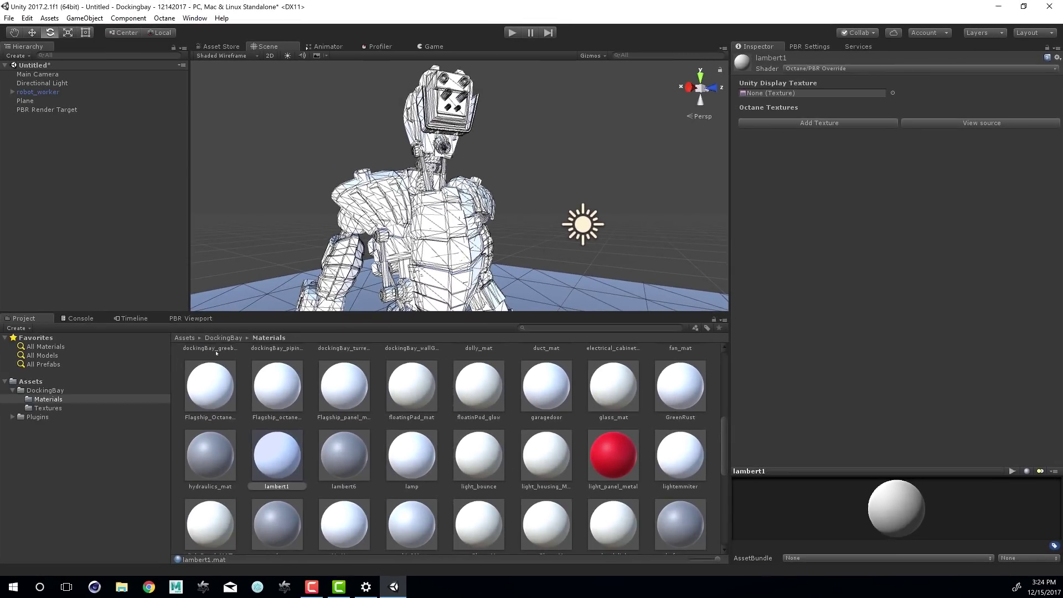
Rename the lambert1 material as robotMaterial_Octane
{"action": "left_click", "coordinate": [195, 320]}
{"action": "left_click", "coordinate": [294, 485]}
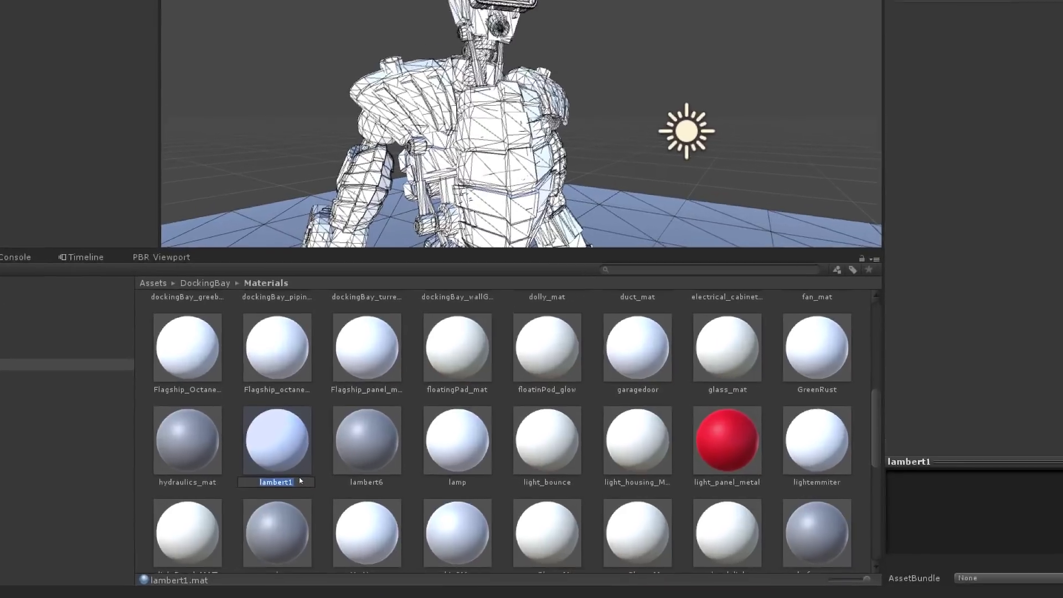
{"action": "type", "text": "robotMat"}
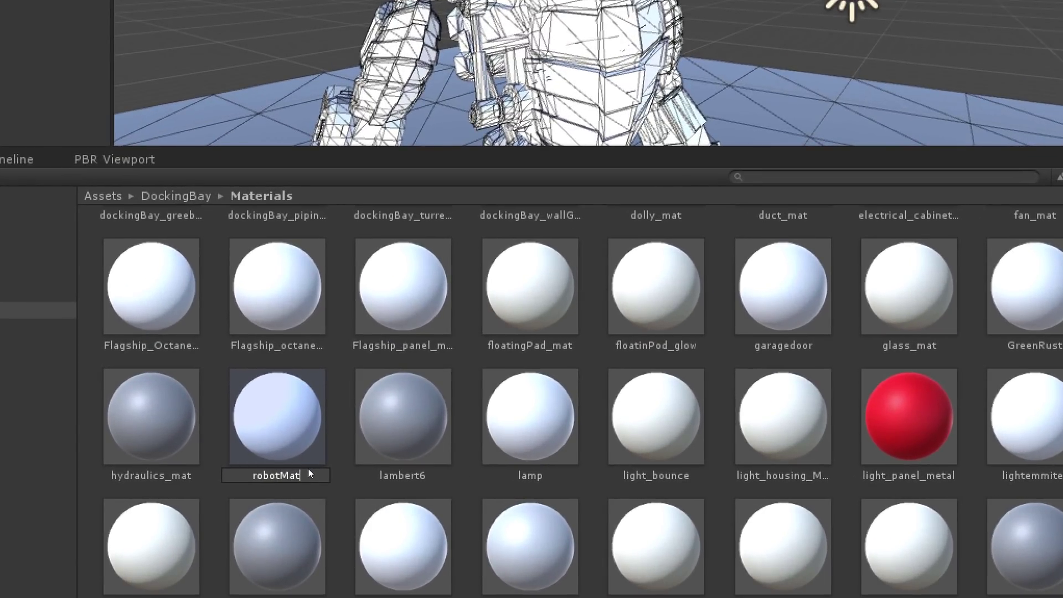
{"action": "type", "text": "erial_0"}
{"action": "type", "text": "ctane"}
{"action": "key", "text": "Return"}
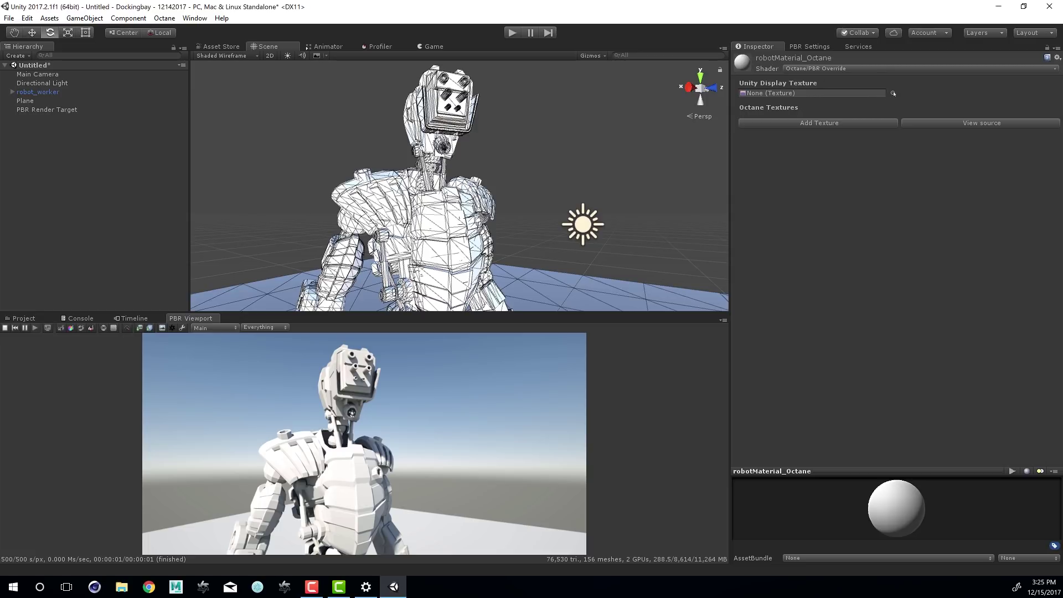
Assign the dirtyMetal_02 texture as the Unity Display Texture of robotMaterial_Octane
{"action": "left_click", "coordinate": [892, 93]}
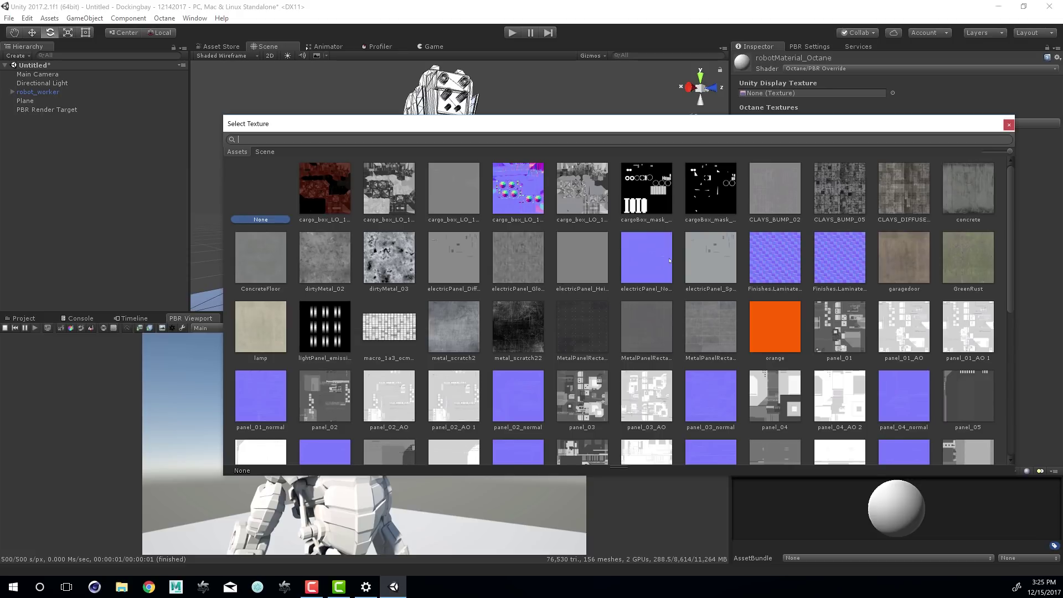
{"action": "scroll", "coordinate": [670, 261], "scroll_direction": "down", "scroll_amount": 3}
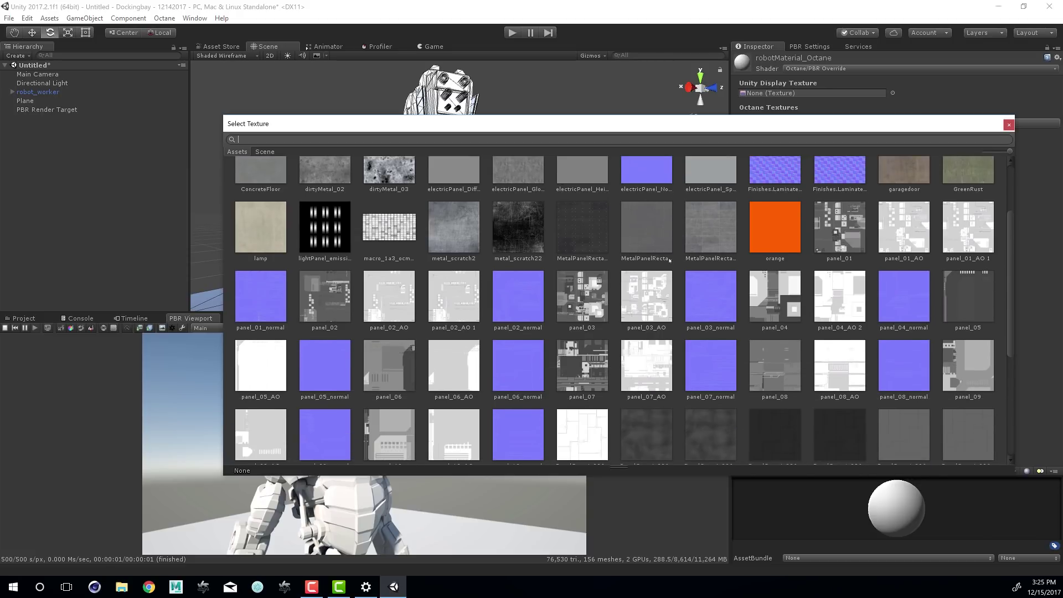
{"action": "scroll", "coordinate": [670, 261], "scroll_direction": "down", "scroll_amount": 2}
{"action": "scroll", "coordinate": [670, 261], "scroll_direction": "up", "scroll_amount": 5}
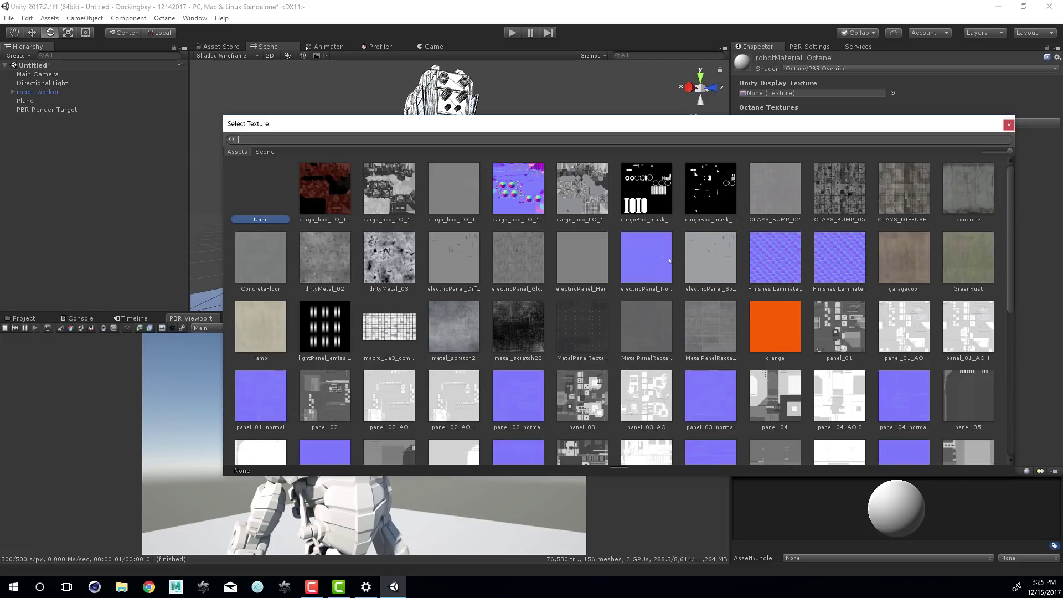
{"action": "double_click", "coordinate": [333, 259]}
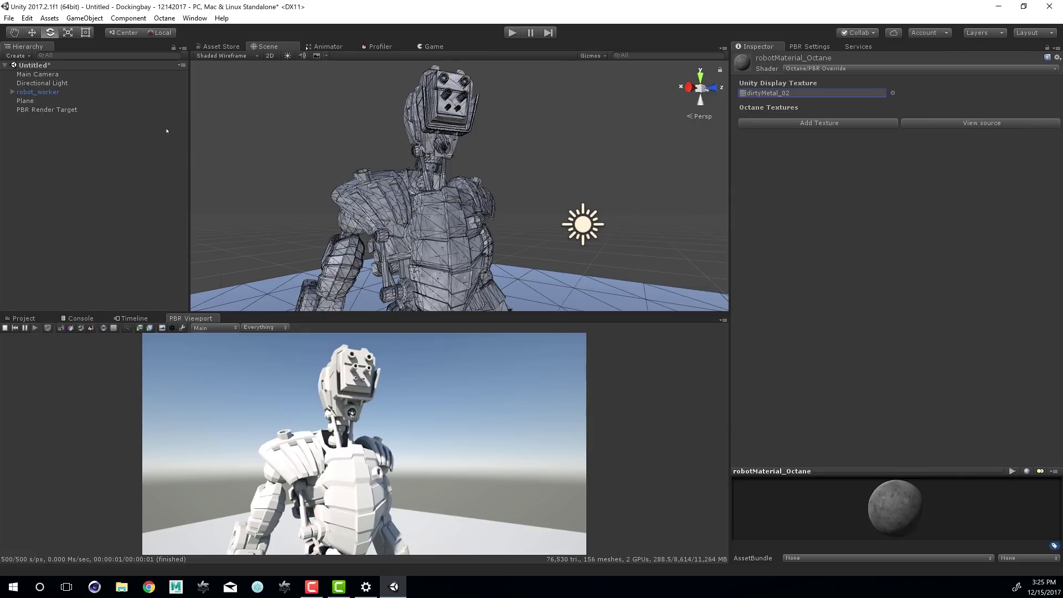
Set the Scene view's shading mode to Shaded to show the robot's texture without wireframe
{"action": "left_click", "coordinate": [212, 56]}
{"action": "left_click", "coordinate": [217, 73]}
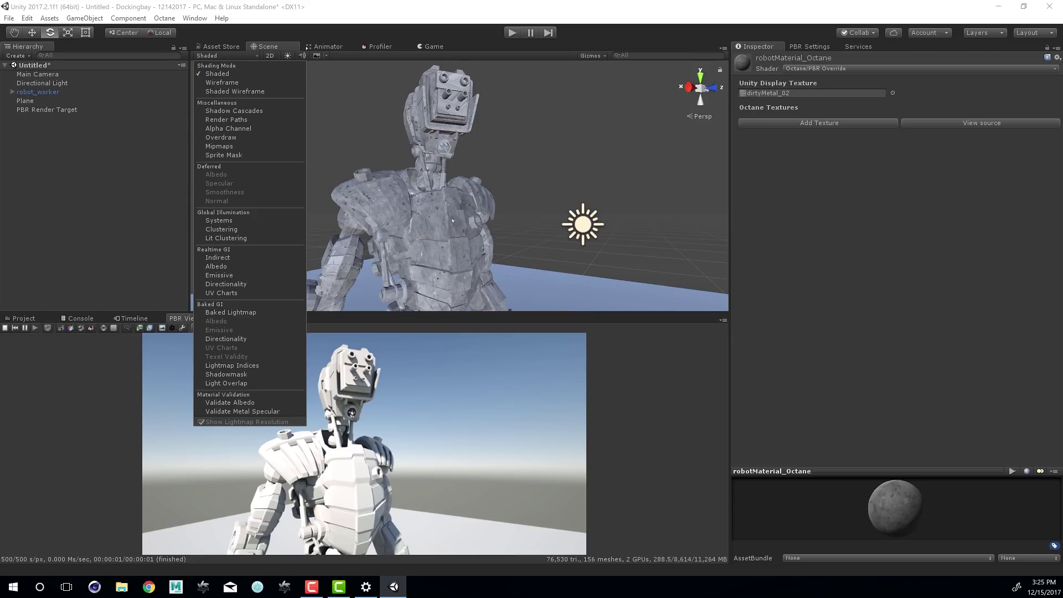
{"action": "left_click_drag", "start_coordinate": [464, 232], "coordinate": [495, 227], "text": "alt"}
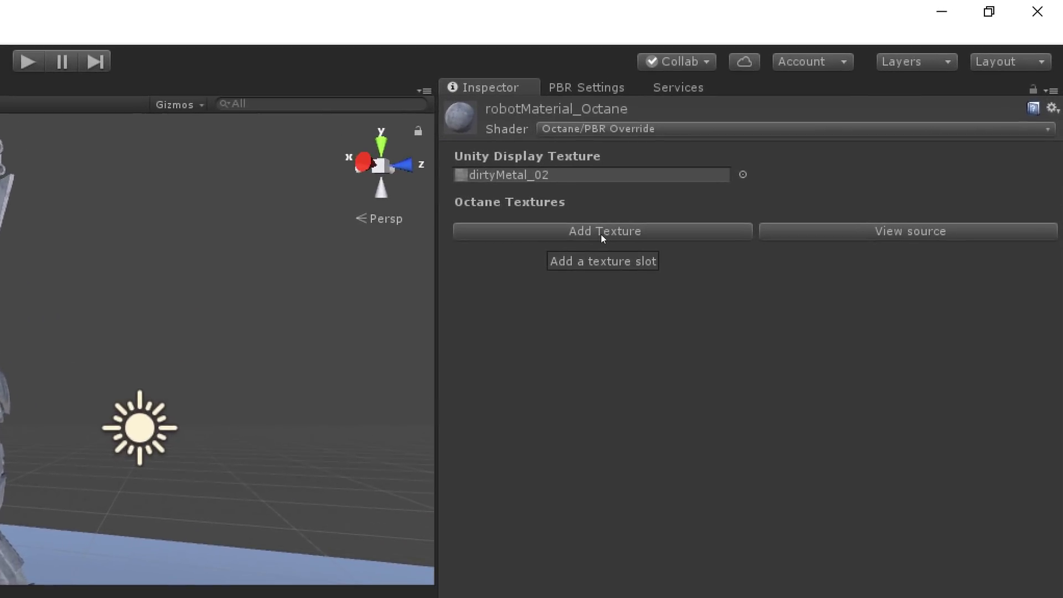
Add four Octane texture slots to robotMaterial_Octane
{"action": "left_click", "coordinate": [603, 232]}
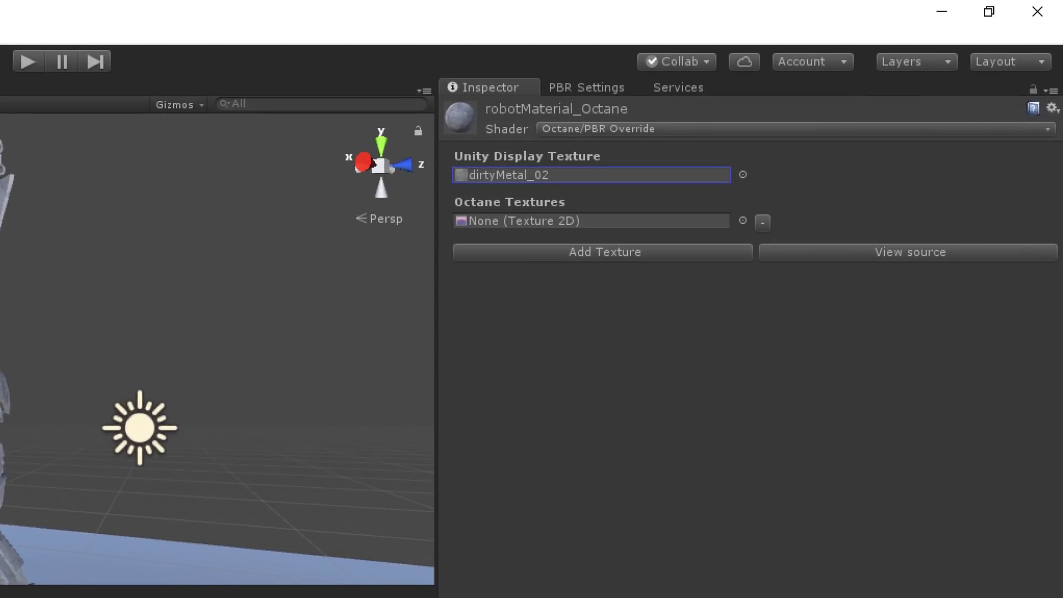
{"action": "left_click", "coordinate": [603, 255]}
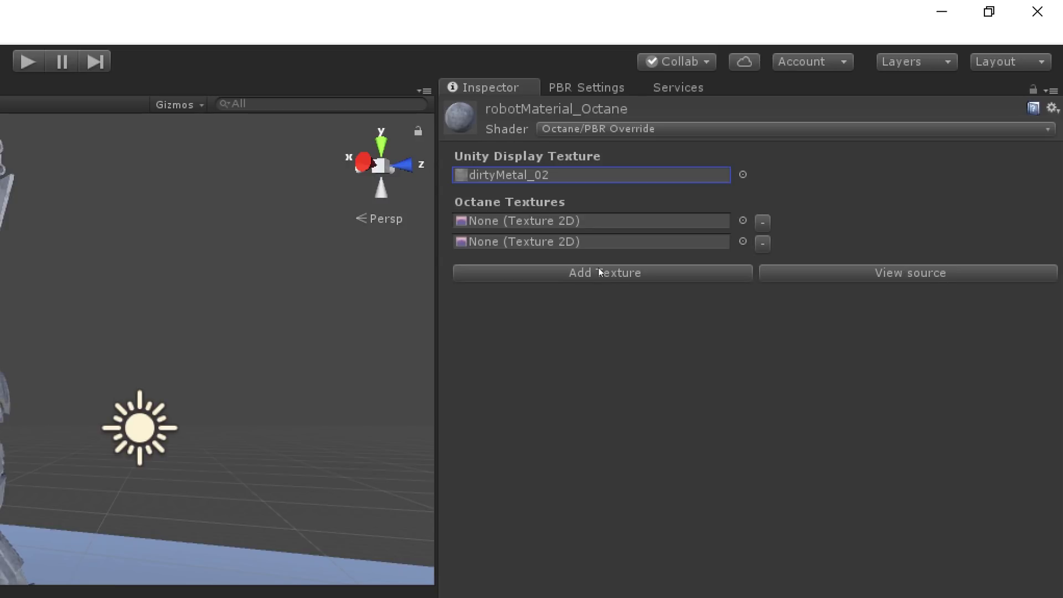
{"action": "left_click", "coordinate": [599, 271]}
{"action": "left_click", "coordinate": [603, 294]}
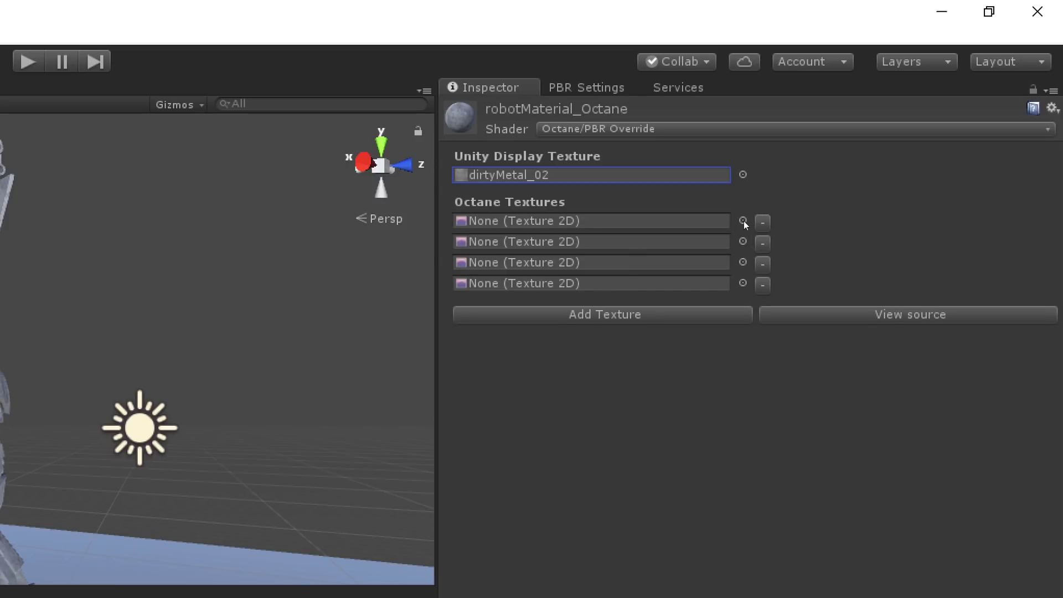
Assign the panel_01 texture to the first Octane texture slot, trying panel_01_AO along the way
{"action": "left_click", "coordinate": [743, 220]}
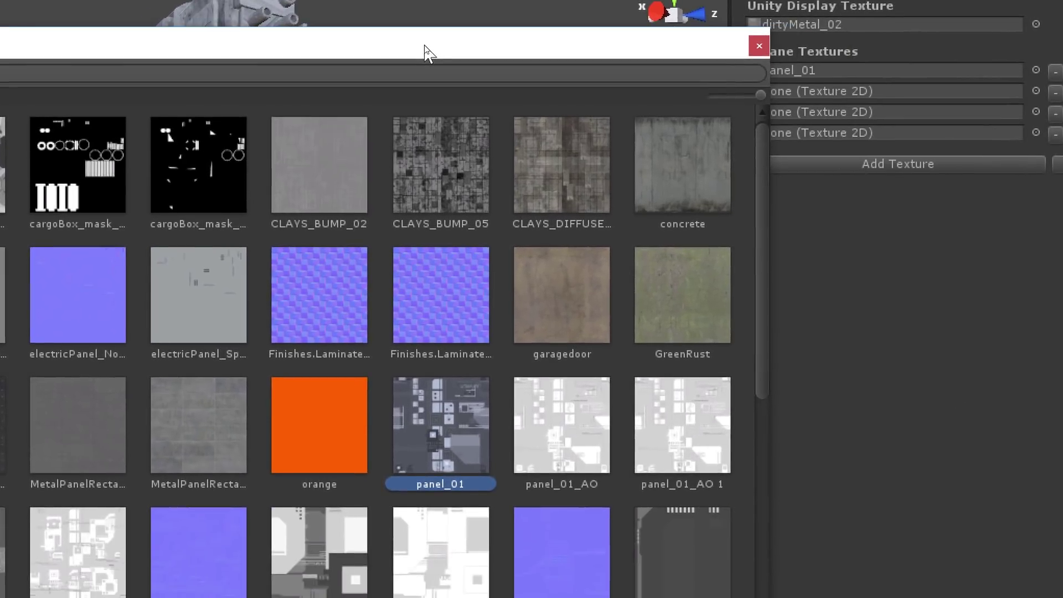
{"action": "left_click_drag", "start_coordinate": [424, 45], "coordinate": [359, 34]}
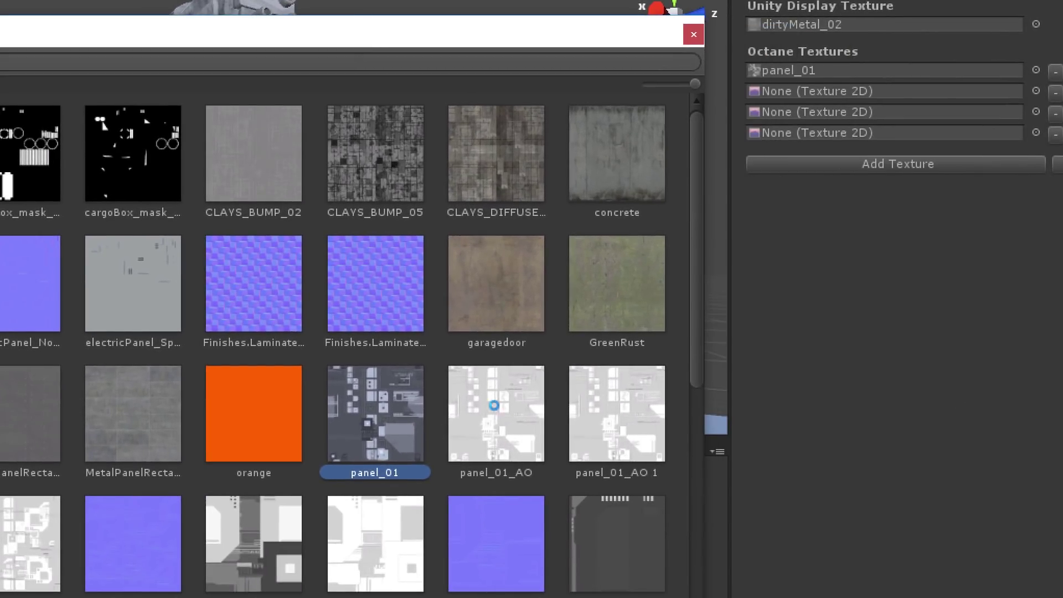
{"action": "left_click", "coordinate": [490, 408]}
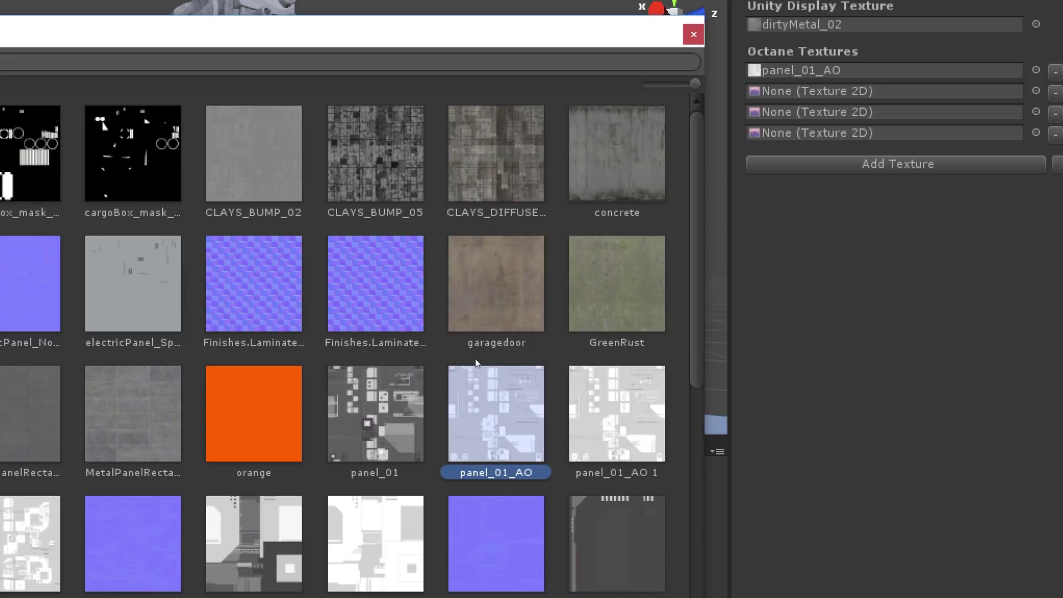
{"action": "left_click", "coordinate": [390, 428]}
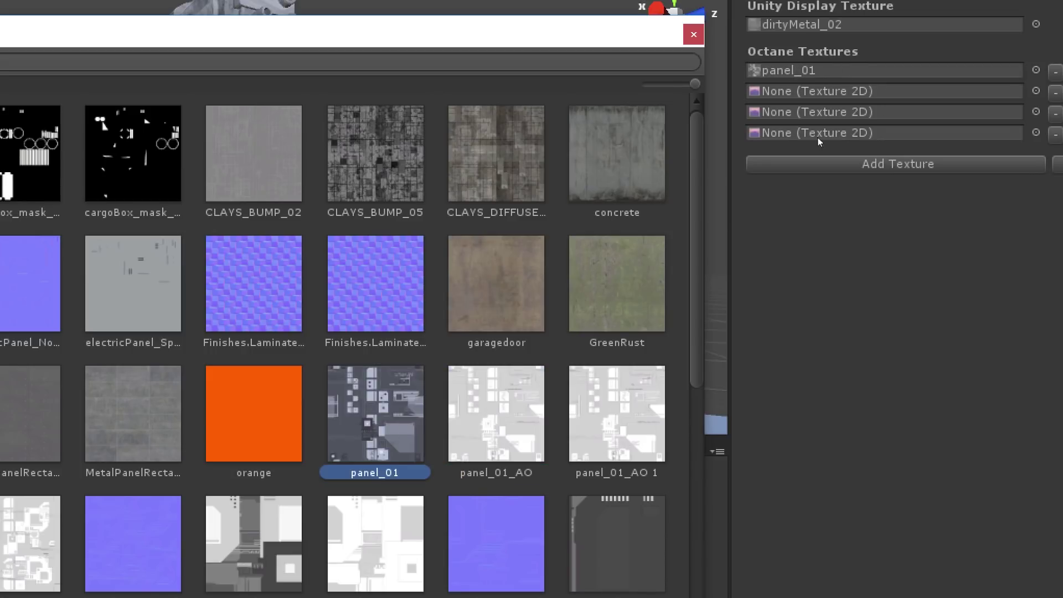
Assign the dirtyMetal_02 texture to the second Octane texture slot and panel_07 to the third
{"action": "left_click", "coordinate": [1036, 91]}
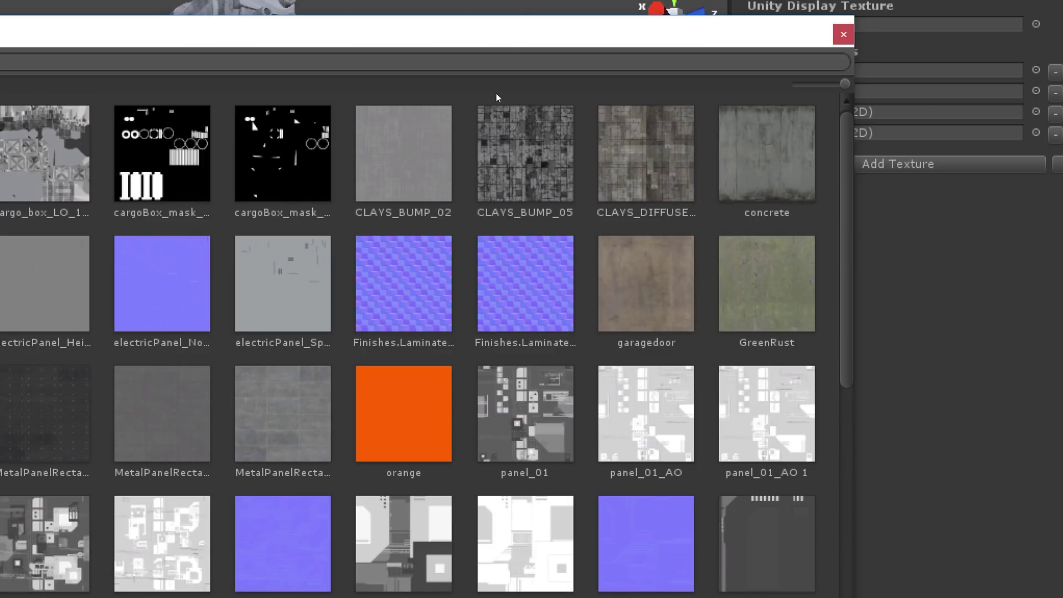
{"action": "left_click_drag", "start_coordinate": [508, 40], "coordinate": [366, 0]}
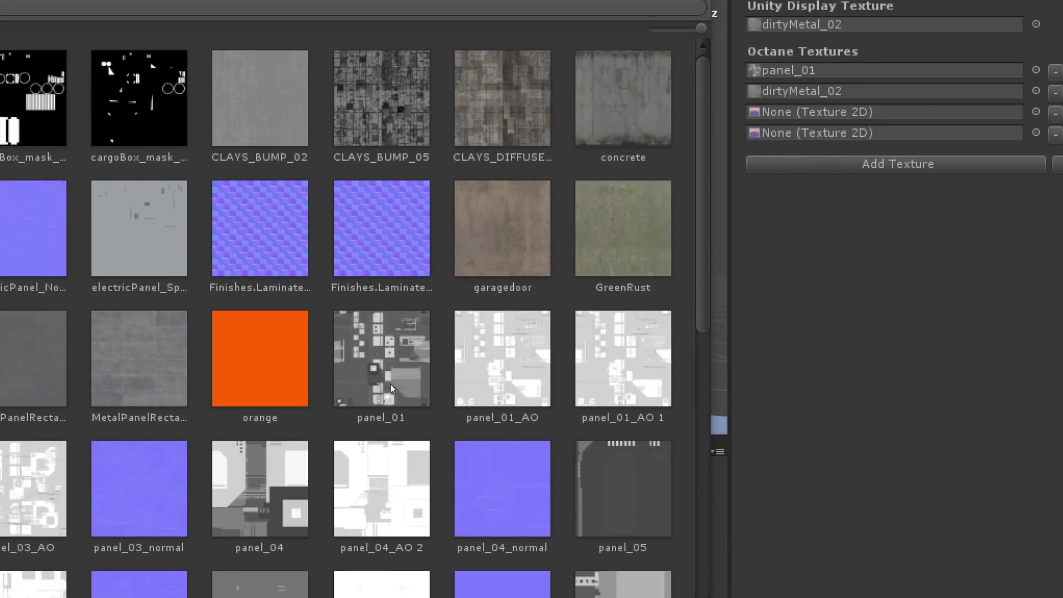
{"action": "scroll", "coordinate": [216, 449], "scroll_direction": "down", "scroll_amount": 2}
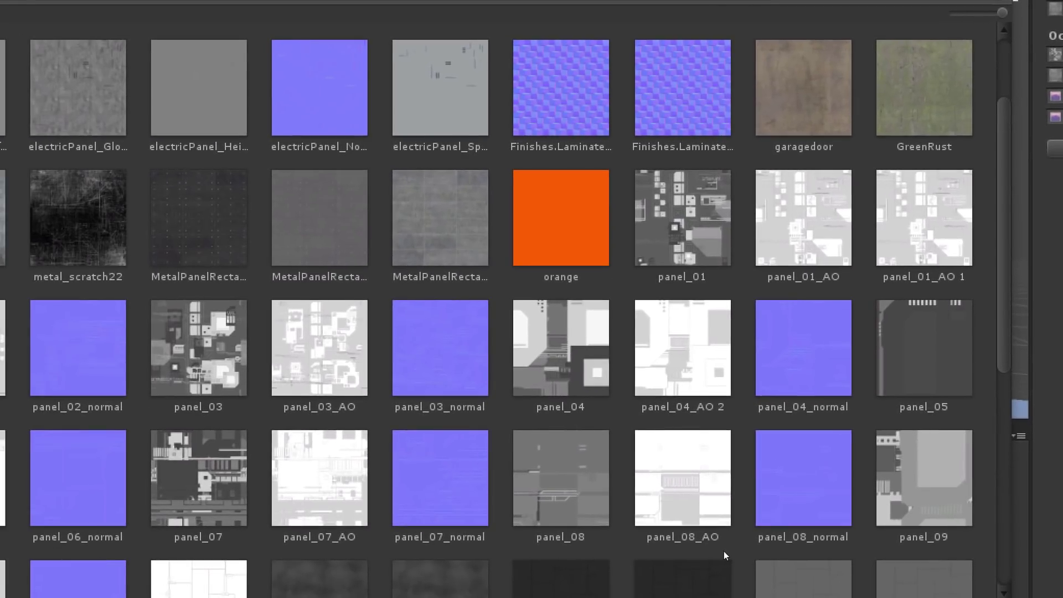
{"action": "left_click", "coordinate": [184, 485]}
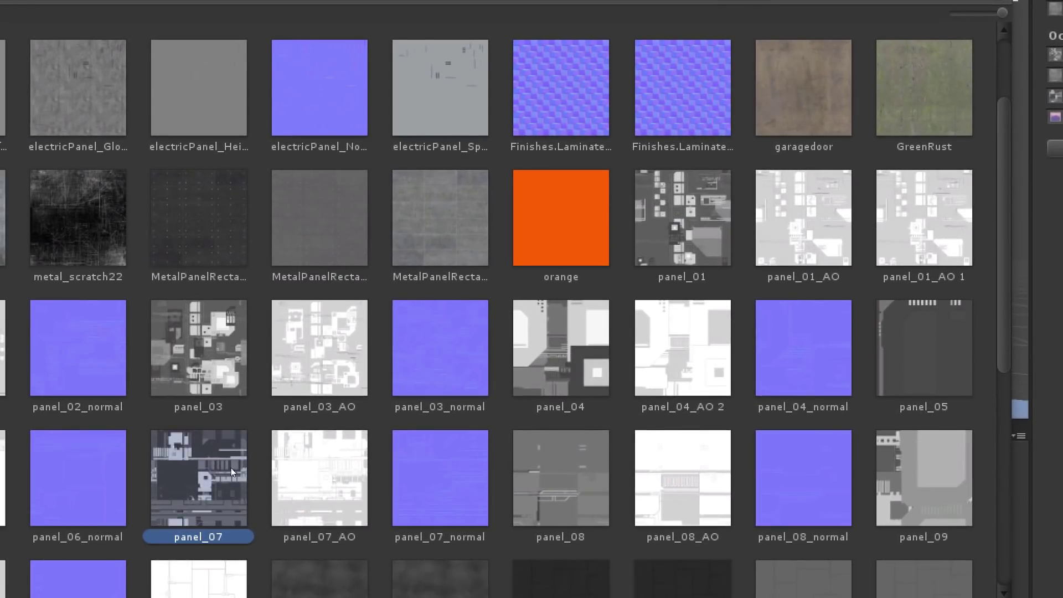
Assign the panel_07_normal texture to the fourth Octane texture slot and close the texture picker
{"action": "scroll", "coordinate": [837, 85], "scroll_direction": "up", "scroll_amount": 2}
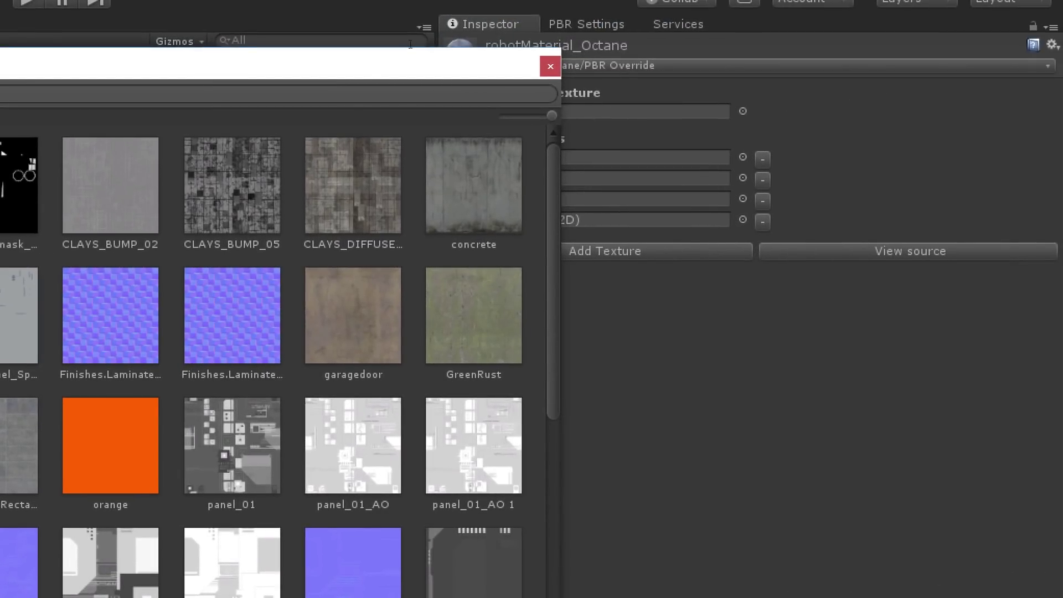
{"action": "left_click_drag", "start_coordinate": [356, 74], "coordinate": [230, 69]}
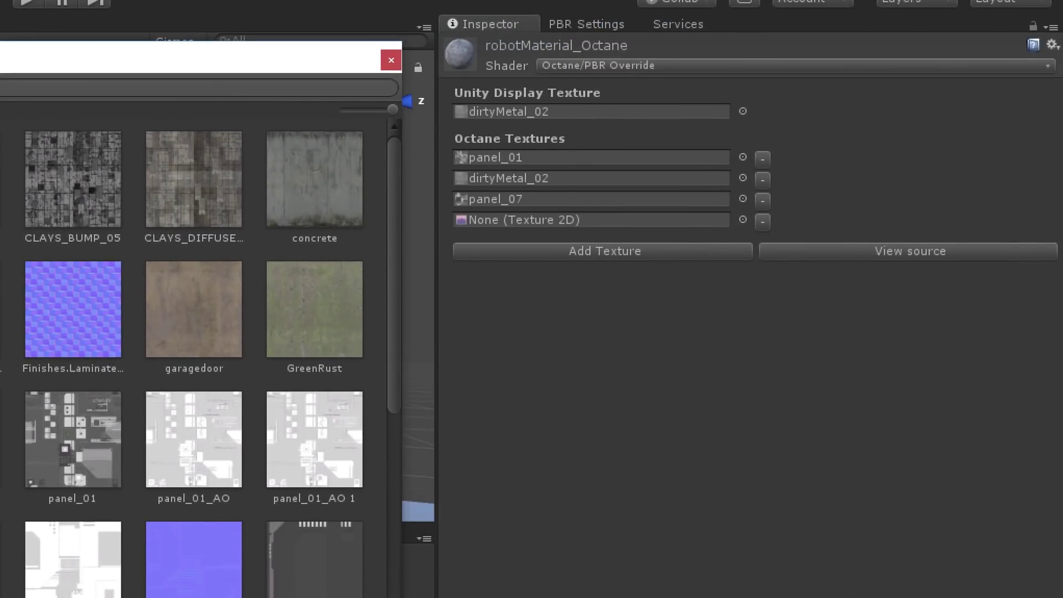
{"action": "scroll", "coordinate": [194, 354], "scroll_direction": "down", "scroll_amount": 2}
{"action": "scroll", "coordinate": [194, 354], "scroll_direction": "down", "scroll_amount": 2}
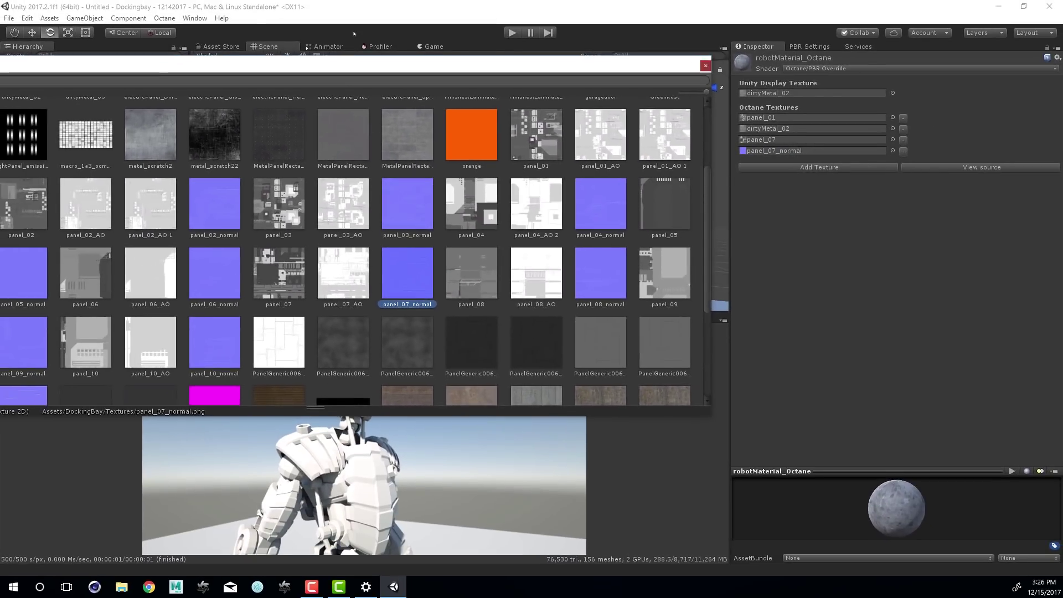
{"action": "left_click", "coordinate": [739, 56]}
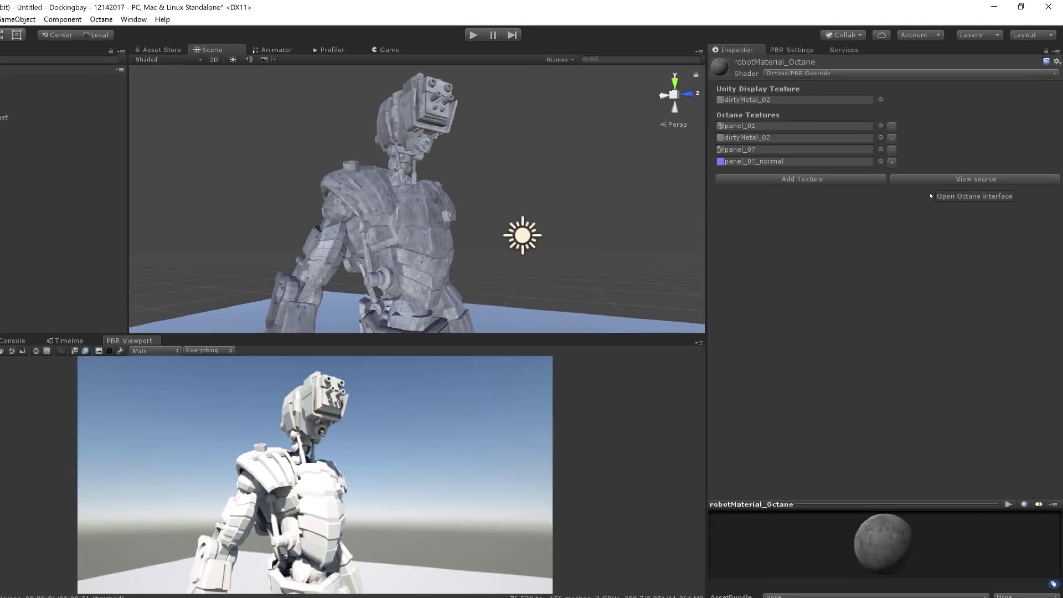
Open the material's node graph in the Octane interface and inspect the panel_07_normal.png and panel_07.png image nodes
{"action": "mouse_move", "coordinate": [393, 587]}
{"action": "left_click", "coordinate": [450, 566]}
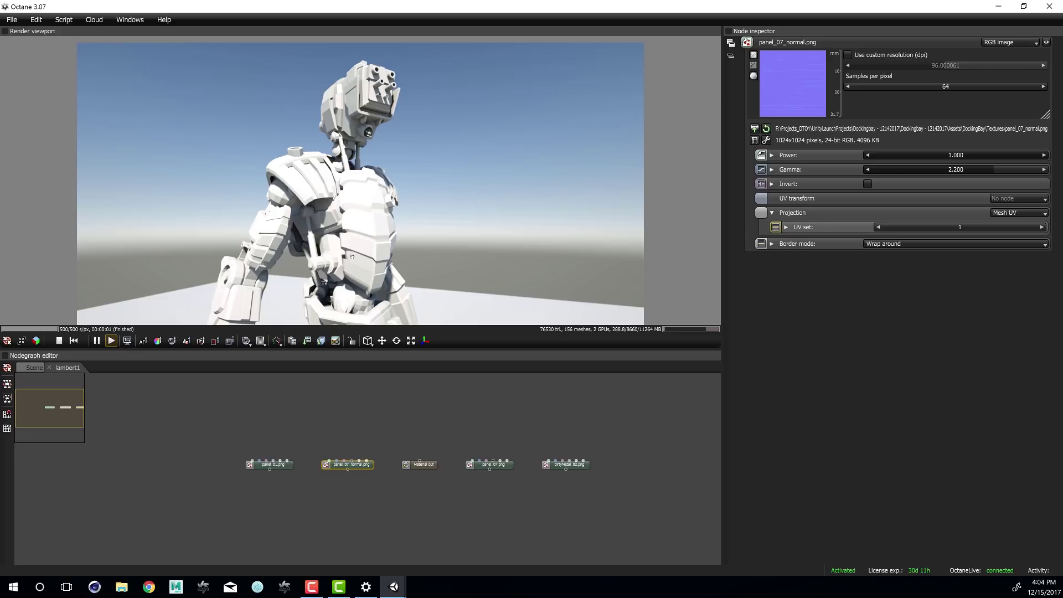
{"action": "left_click", "coordinate": [297, 423]}
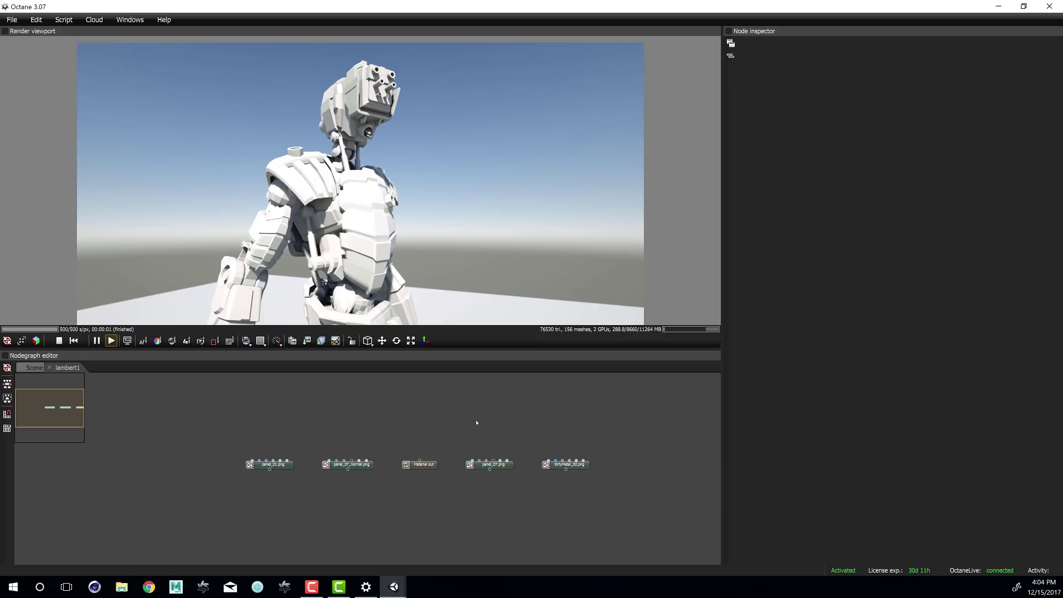
{"action": "left_click", "coordinate": [366, 467]}
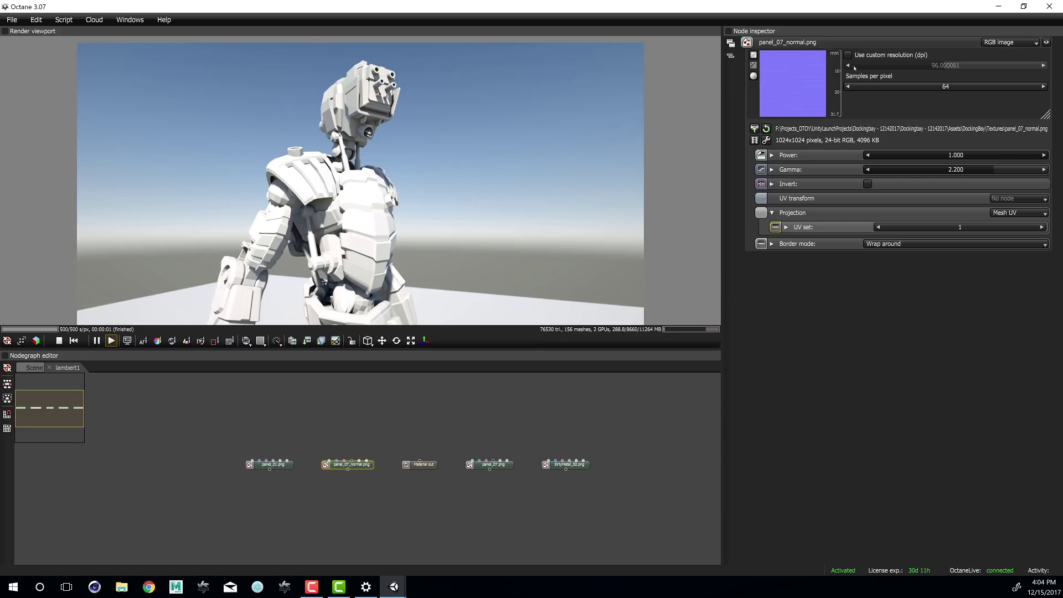
{"action": "left_click", "coordinate": [507, 468]}
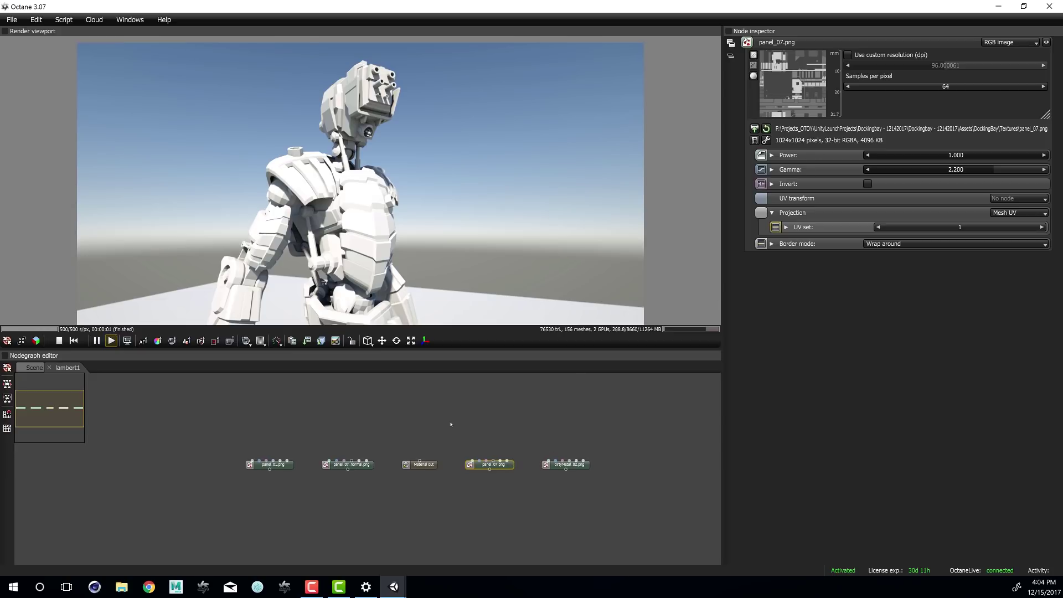
Move the Material out node below the row of image texture nodes
{"action": "middle_click_drag", "start_coordinate": [451, 424], "coordinate": [416, 429]}
{"action": "scroll", "coordinate": [415, 429], "scroll_direction": "up", "scroll_amount": 3}
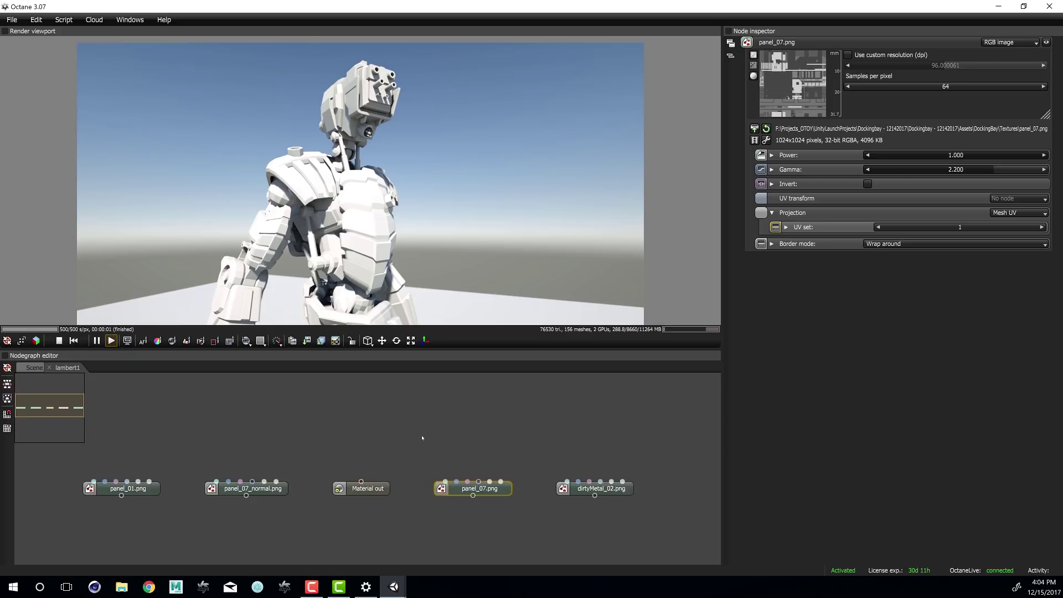
{"action": "left_click_drag", "start_coordinate": [50, 408], "coordinate": [46, 409]}
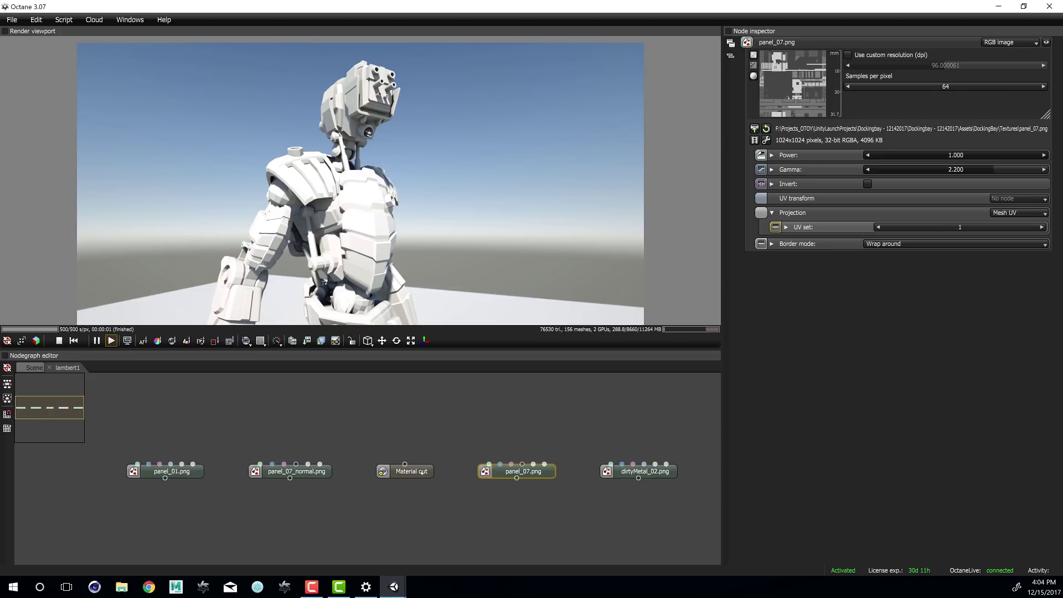
{"action": "left_click_drag", "start_coordinate": [422, 471], "coordinate": [420, 508]}
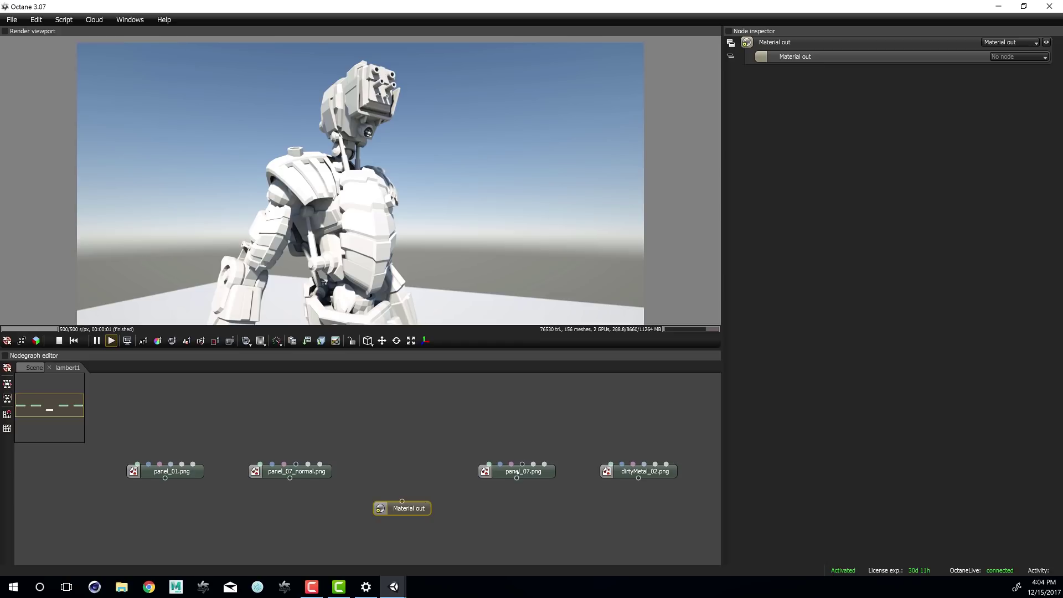
{"action": "left_click_drag", "start_coordinate": [410, 517], "coordinate": [408, 523]}
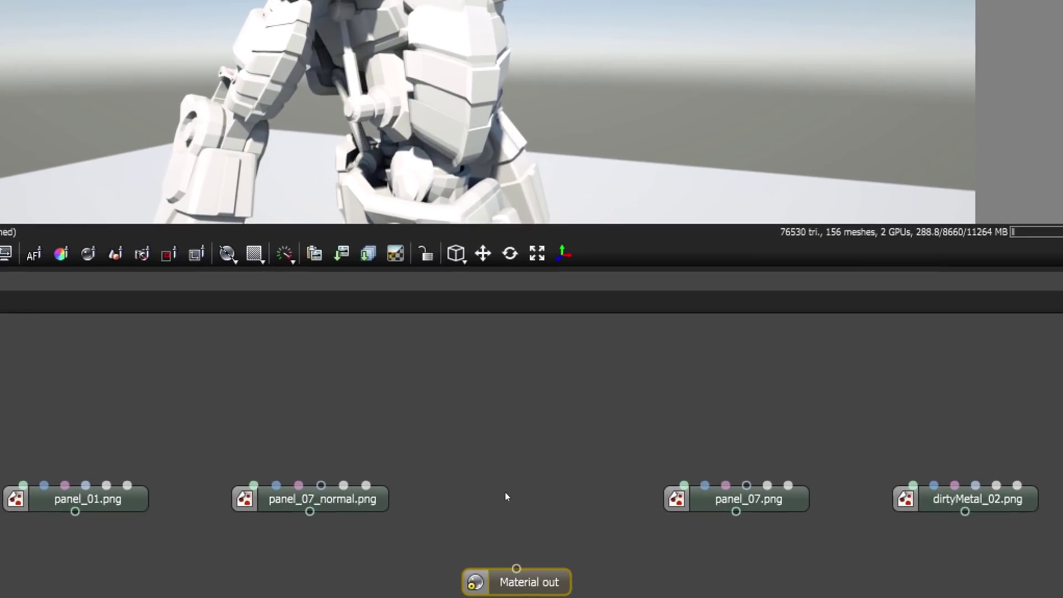
Add a Glossy material node and place it above the panel_07_normal.png node
{"action": "right_click", "coordinate": [396, 468]}
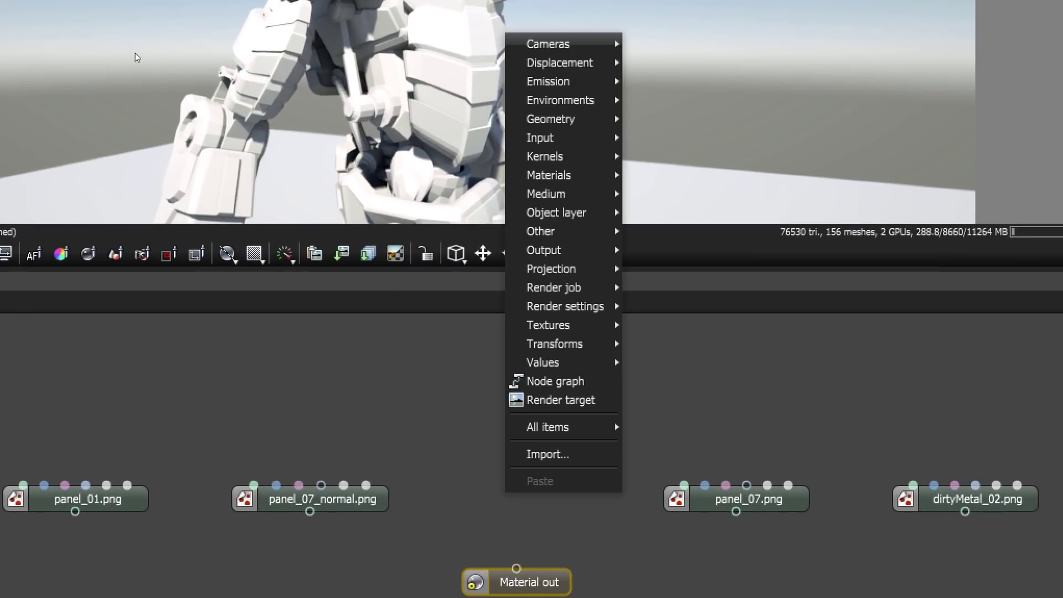
{"action": "mouse_move", "coordinate": [604, 175]}
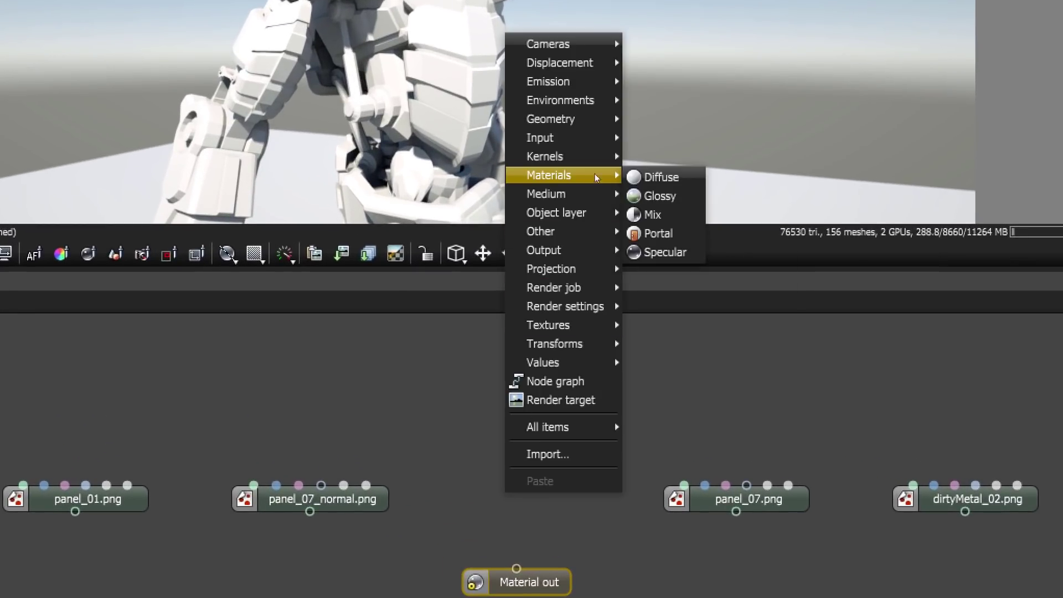
{"action": "left_click", "coordinate": [660, 196]}
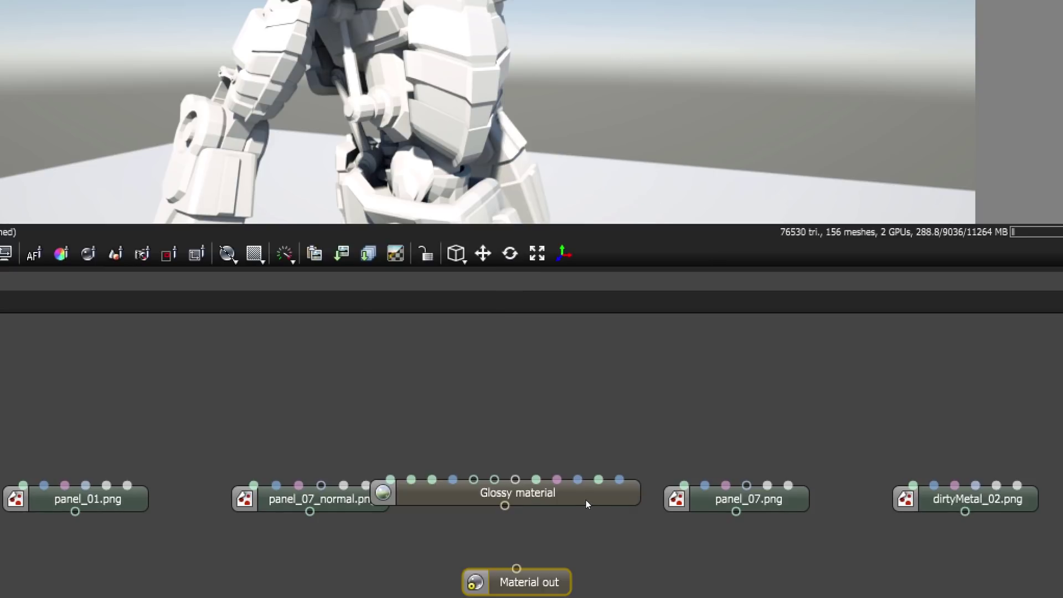
{"action": "left_click_drag", "start_coordinate": [586, 500], "coordinate": [339, 394]}
Add a Specular material node and place it beside the Glossy material node
{"action": "right_click", "coordinate": [559, 408]}
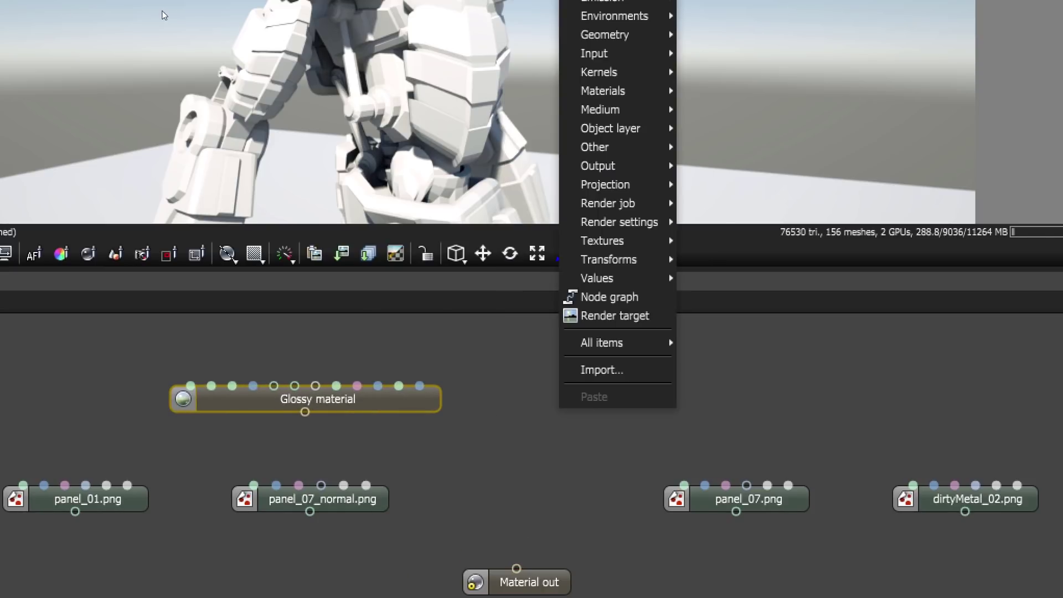
{"action": "mouse_move", "coordinate": [647, 90]}
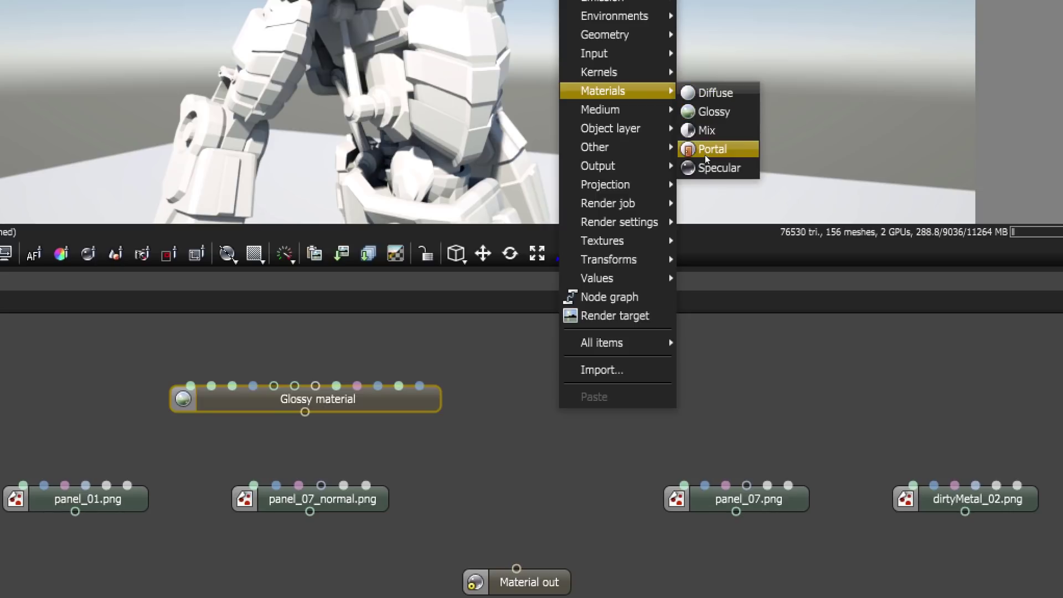
{"action": "left_click", "coordinate": [712, 167]}
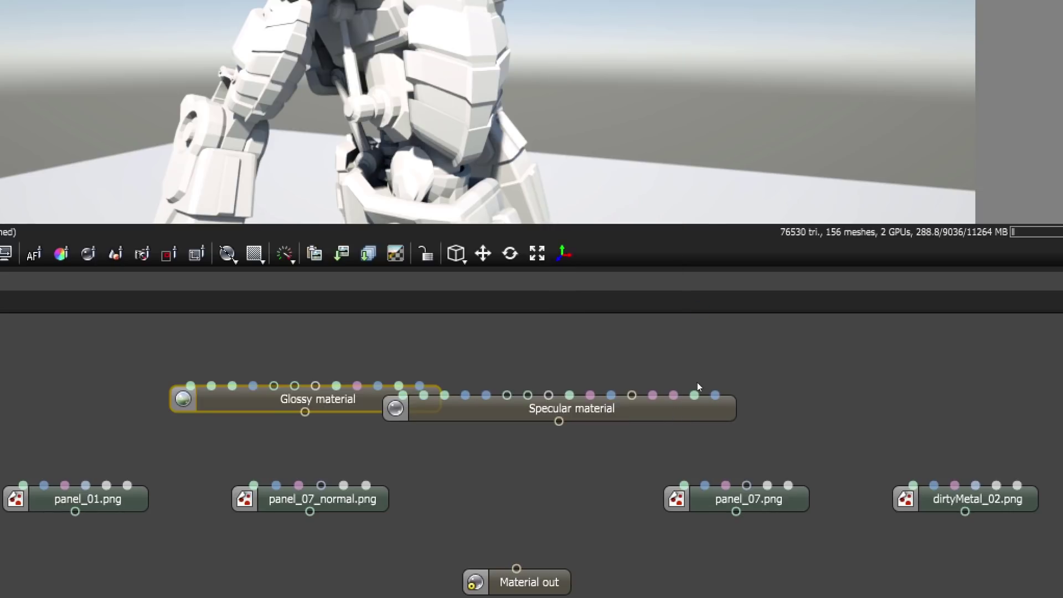
{"action": "left_click_drag", "start_coordinate": [716, 397], "coordinate": [824, 371]}
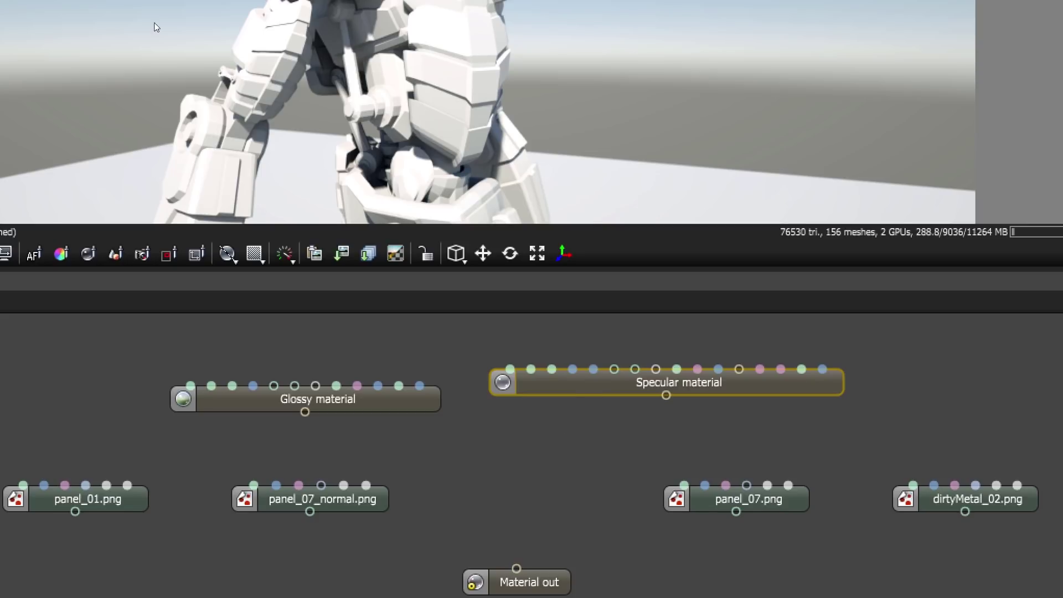
Add a Diffuse material node and arrange it directly below the Glossy material node
{"action": "right_click", "coordinate": [545, 431]}
{"action": "mouse_move", "coordinate": [626, 113]}
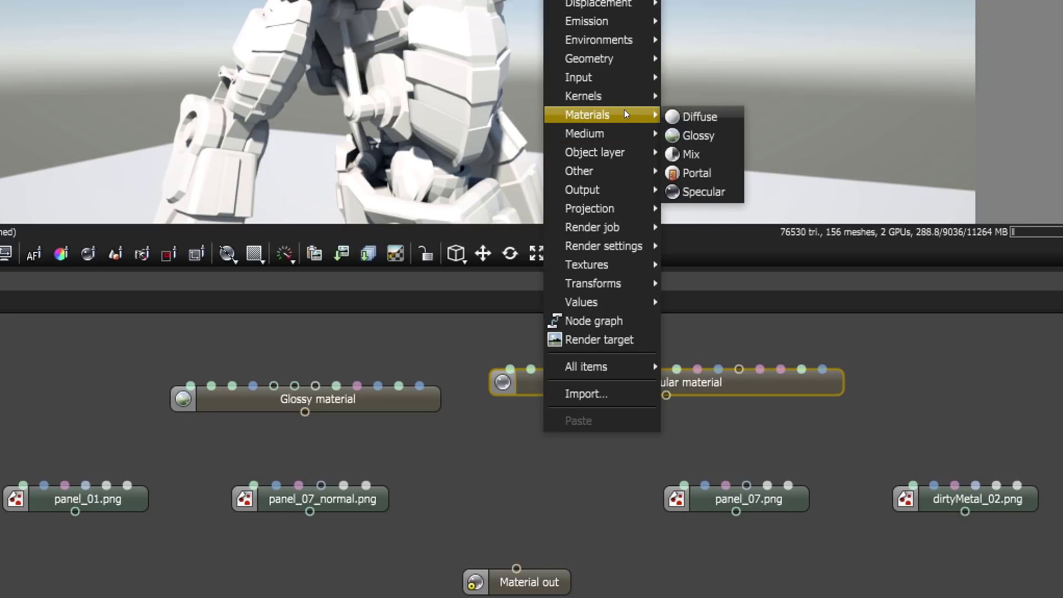
{"action": "left_click", "coordinate": [699, 117]}
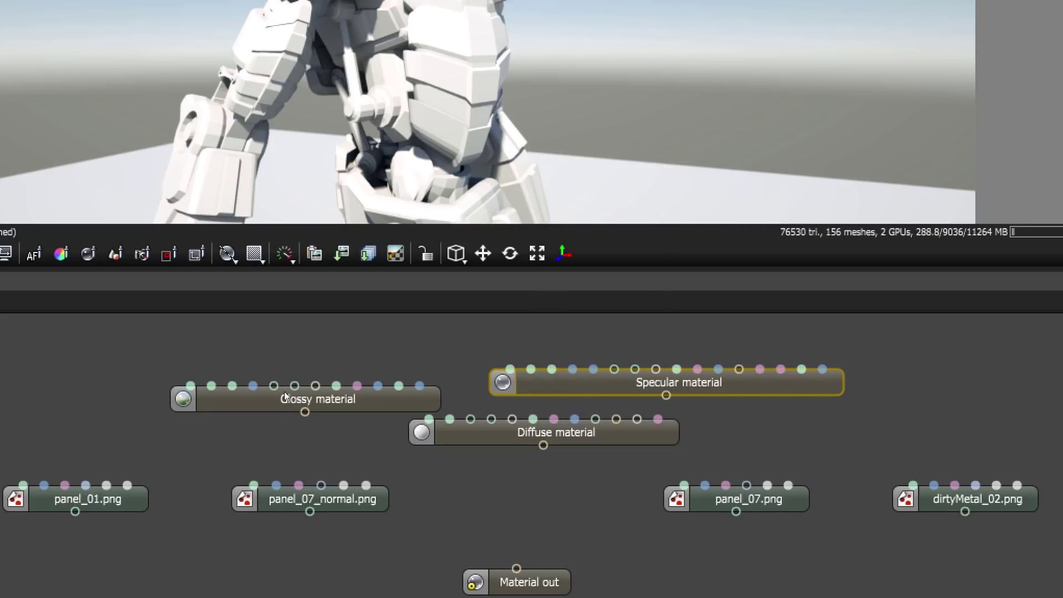
{"action": "left_click_drag", "start_coordinate": [285, 392], "coordinate": [308, 360]}
{"action": "left_click_drag", "start_coordinate": [415, 432], "coordinate": [206, 436]}
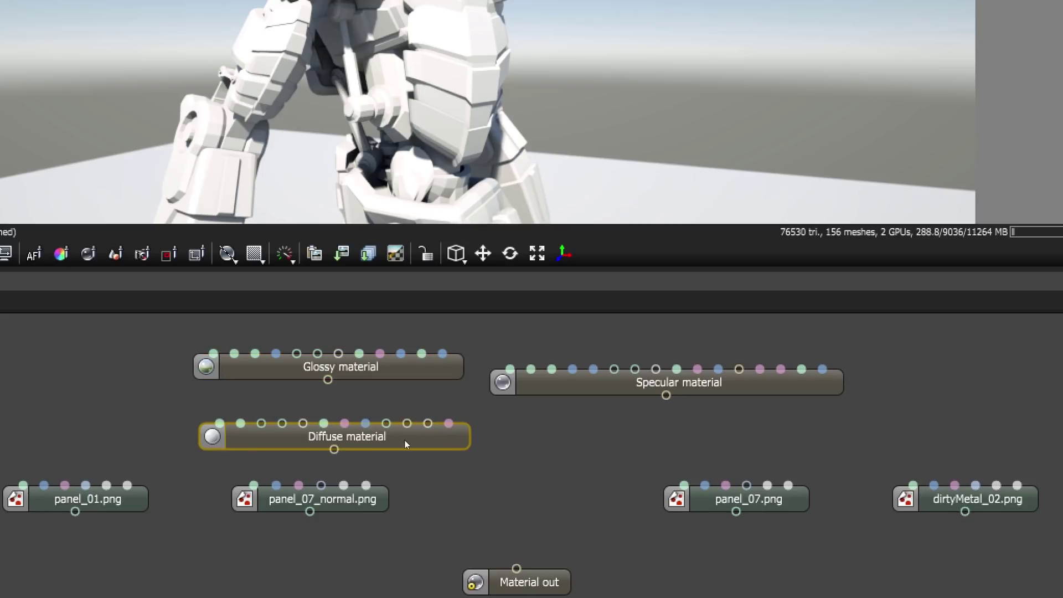
Add a Mix material node and group it with the Specular and Diffuse material nodes near dirtyMetal_02.png, away from the Glossy material
{"action": "right_click", "coordinate": [525, 449]}
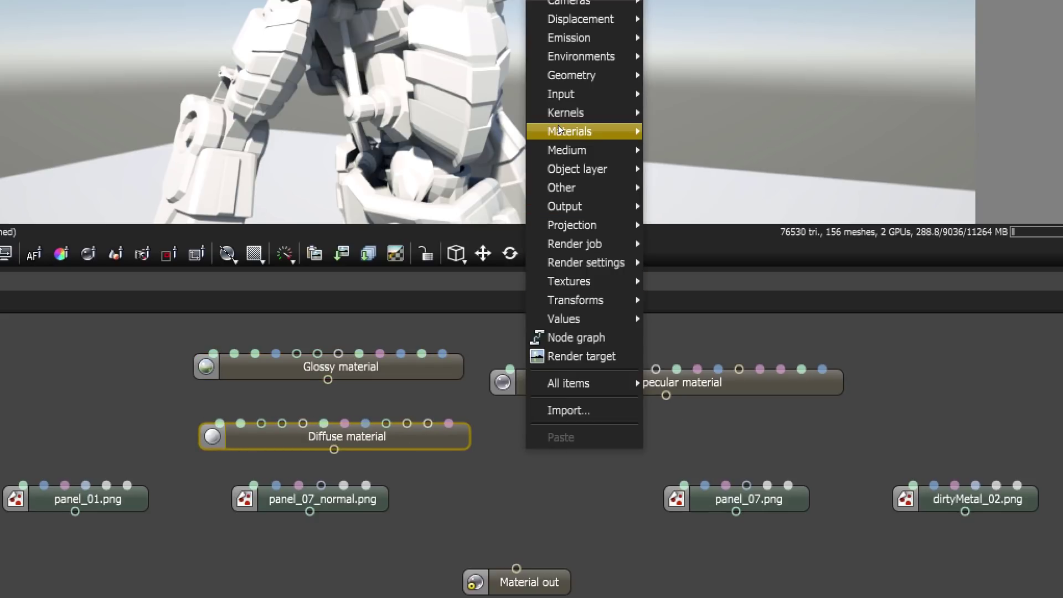
{"action": "mouse_move", "coordinate": [621, 131]}
{"action": "left_click", "coordinate": [671, 172]}
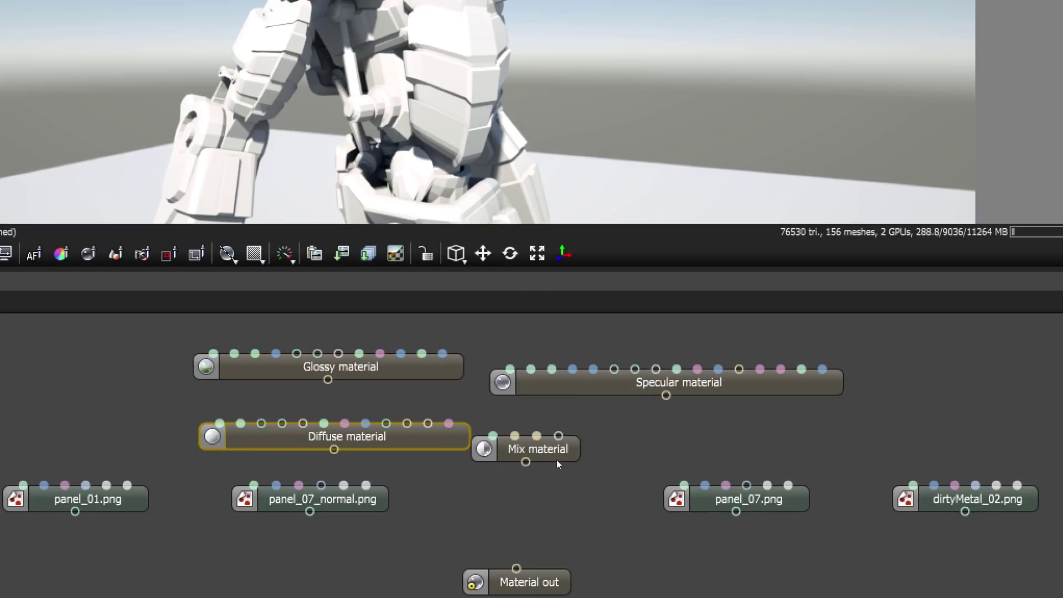
{"action": "left_click_drag", "start_coordinate": [557, 464], "coordinate": [937, 434]}
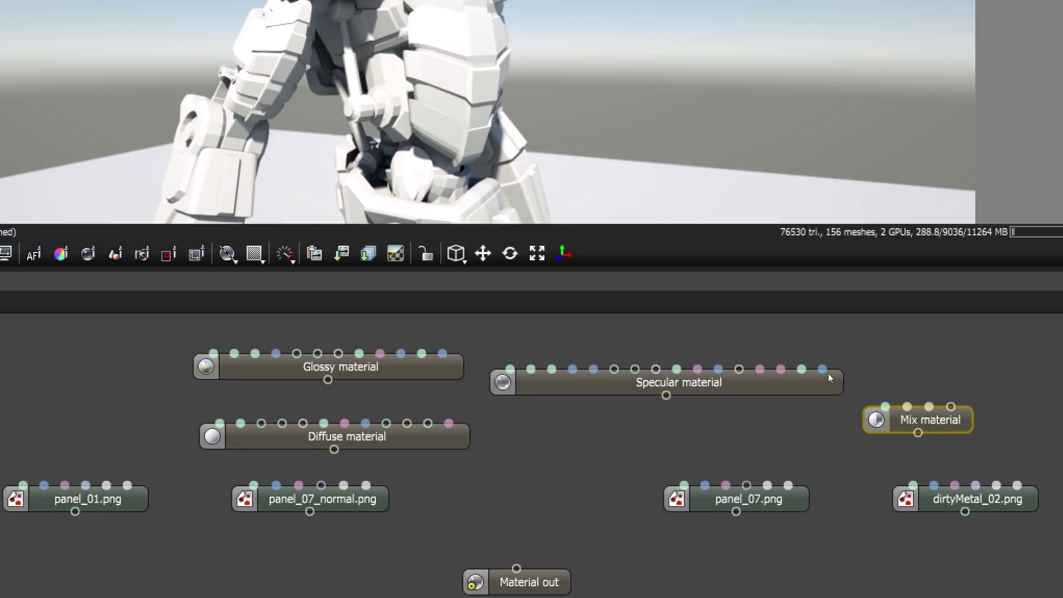
{"action": "left_click_drag", "start_coordinate": [829, 378], "coordinate": [1051, 366]}
{"action": "left_click_drag", "start_coordinate": [423, 439], "coordinate": [928, 464]}
Connect the Glossy material node to Material out and space the surrounding nodes, moving panel_07_normal.png out of the way
{"action": "left_click_drag", "start_coordinate": [401, 384], "coordinate": [516, 568]}
{"action": "left_click_drag", "start_coordinate": [304, 508], "coordinate": [210, 412]}
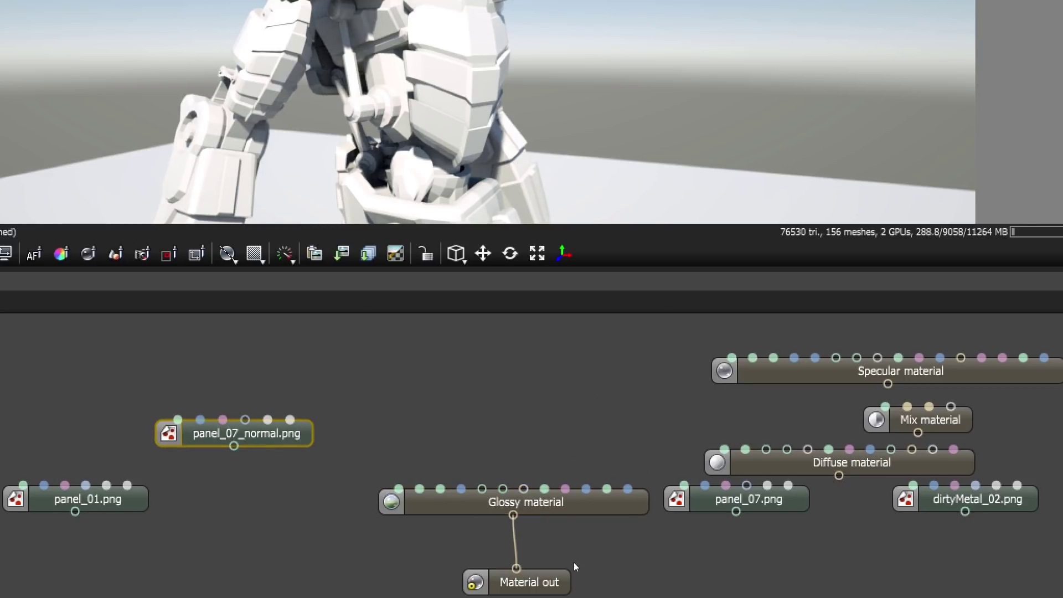
{"action": "left_click_drag", "start_coordinate": [525, 581], "coordinate": [487, 553]}
{"action": "left_click_drag", "start_coordinate": [548, 500], "coordinate": [547, 483]}
Set the Glossy material's diffuse colour to a dark blue-grey and its roughness to 0.257
{"action": "left_click_drag", "start_coordinate": [420, 464], "coordinate": [416, 459]}
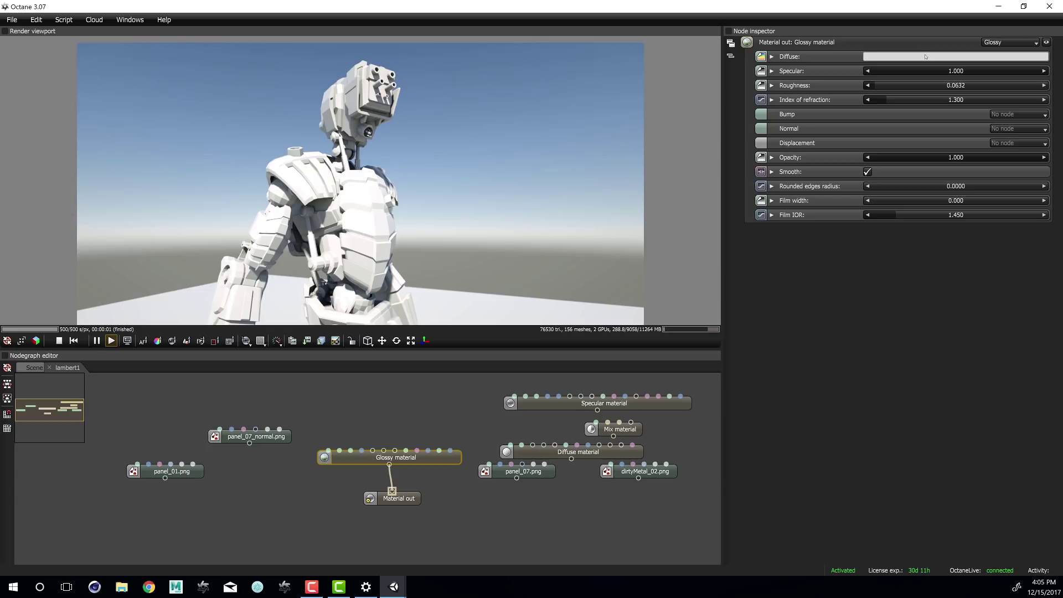
{"action": "left_click", "coordinate": [875, 57]}
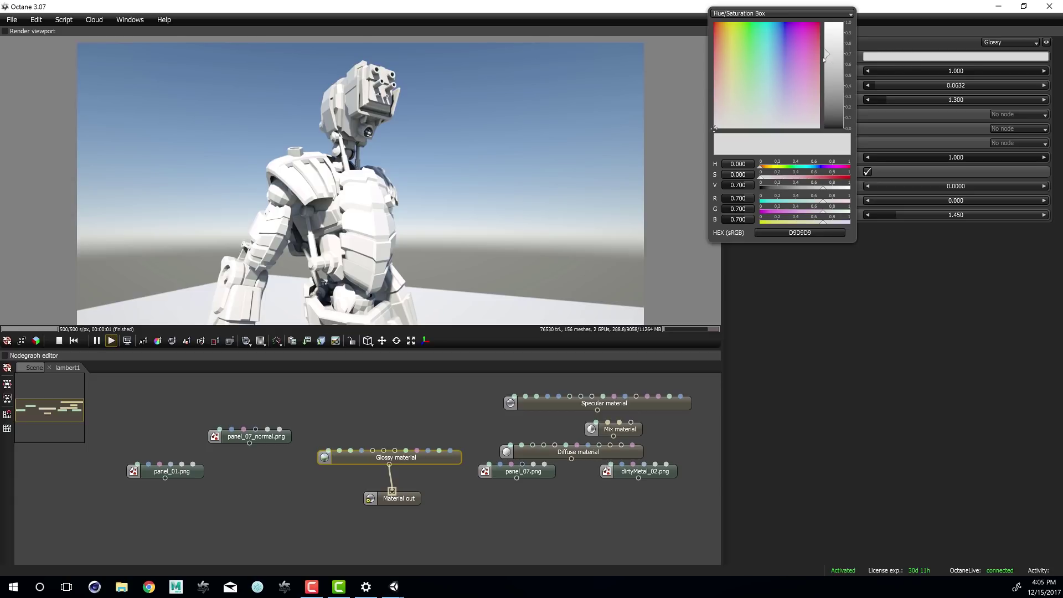
{"action": "left_click_drag", "start_coordinate": [826, 55], "coordinate": [825, 109]}
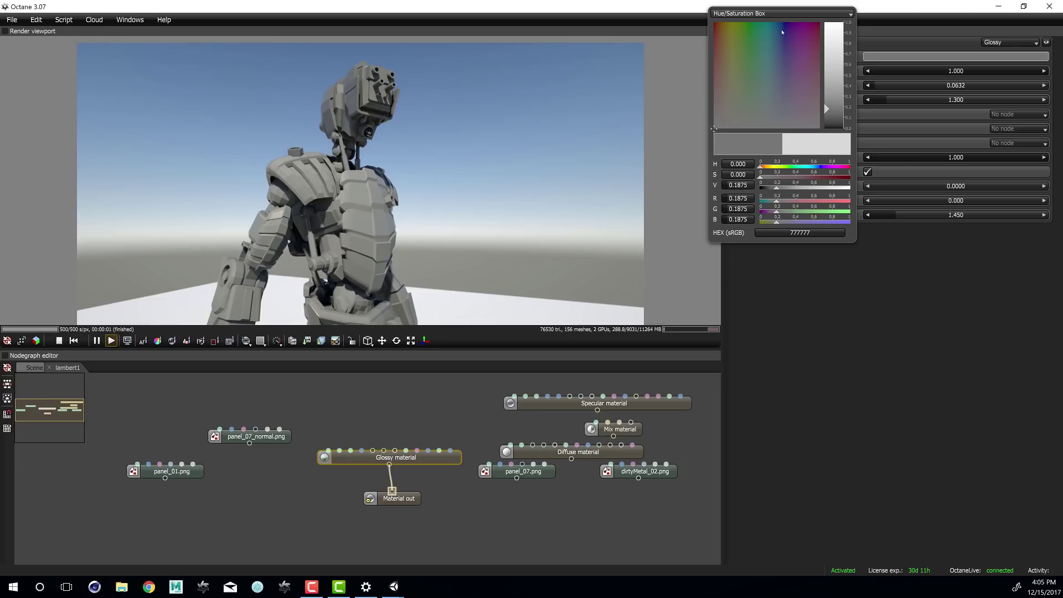
{"action": "left_click", "coordinate": [776, 102]}
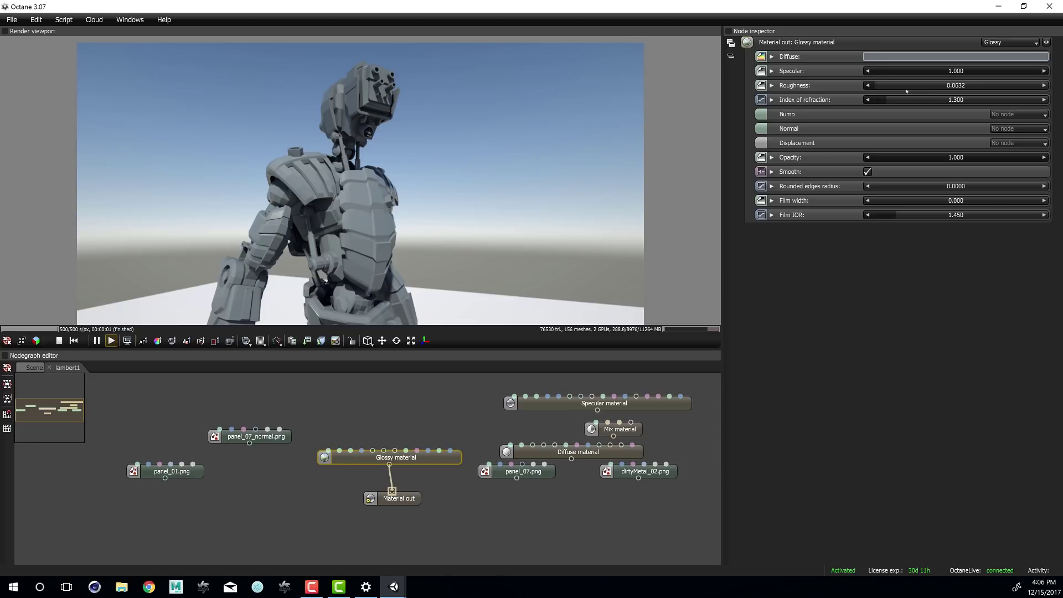
{"action": "left_click_drag", "start_coordinate": [875, 85], "coordinate": [912, 85]}
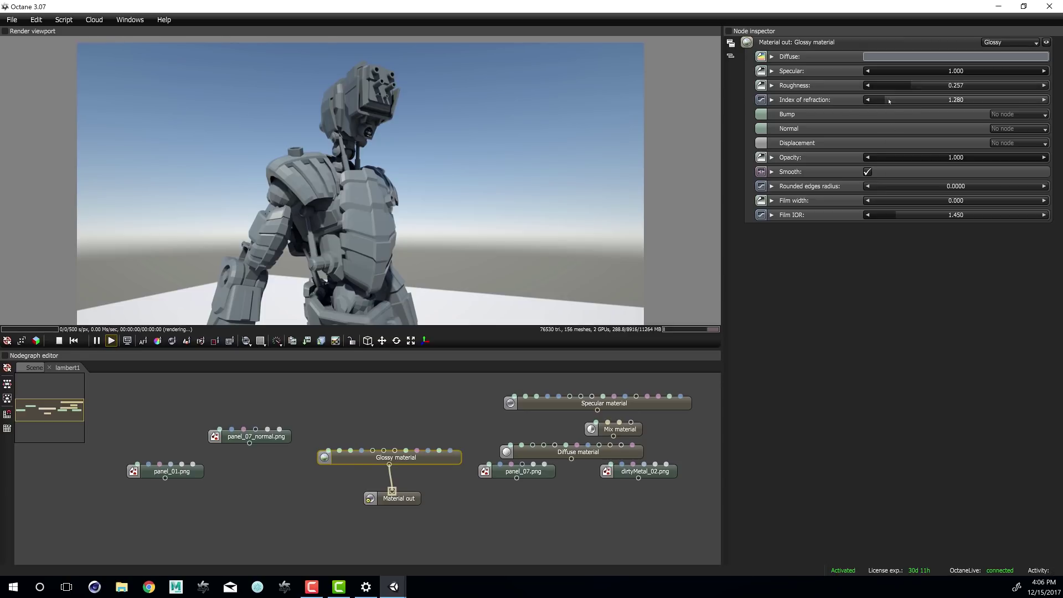
Set the Glossy material's index of refraction to 3.090 and reposition the Glossy material and Material out nodes slightly lower
{"action": "left_click_drag", "start_coordinate": [885, 99], "coordinate": [965, 103]}
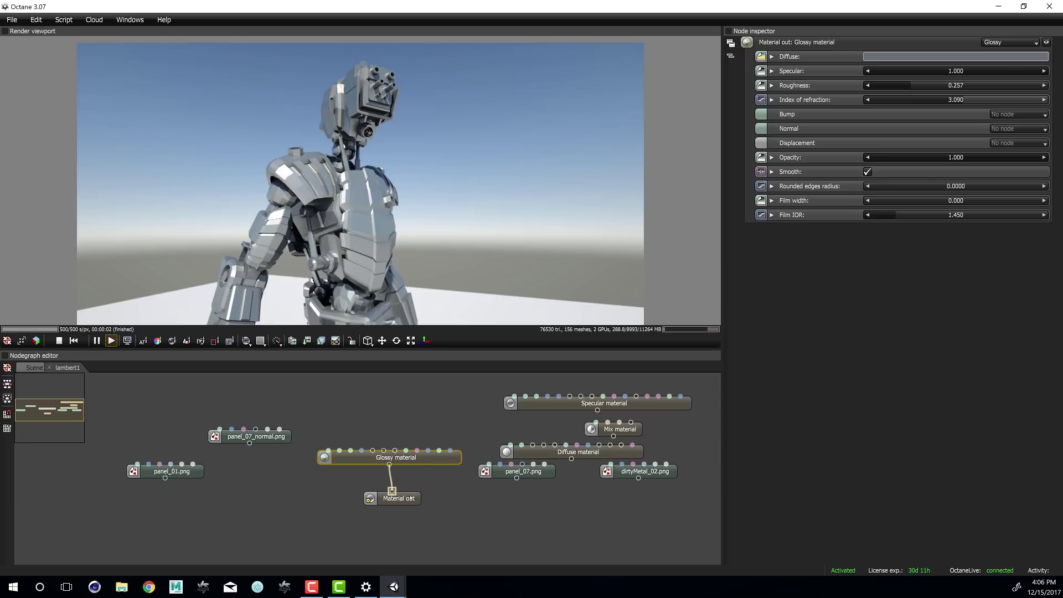
{"action": "left_click_drag", "start_coordinate": [406, 501], "coordinate": [401, 498]}
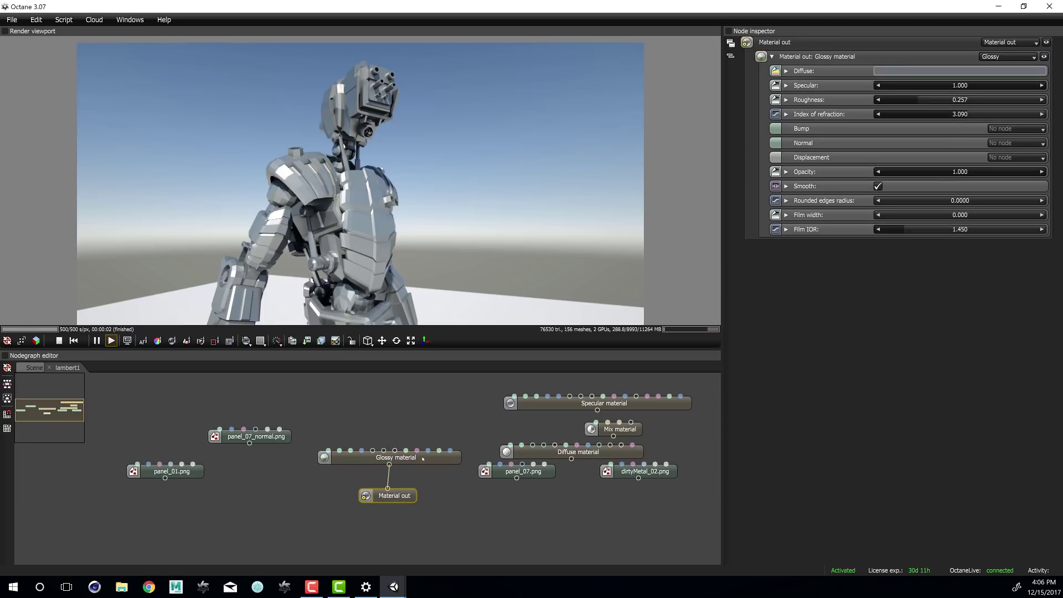
{"action": "left_click_drag", "start_coordinate": [423, 459], "coordinate": [394, 475]}
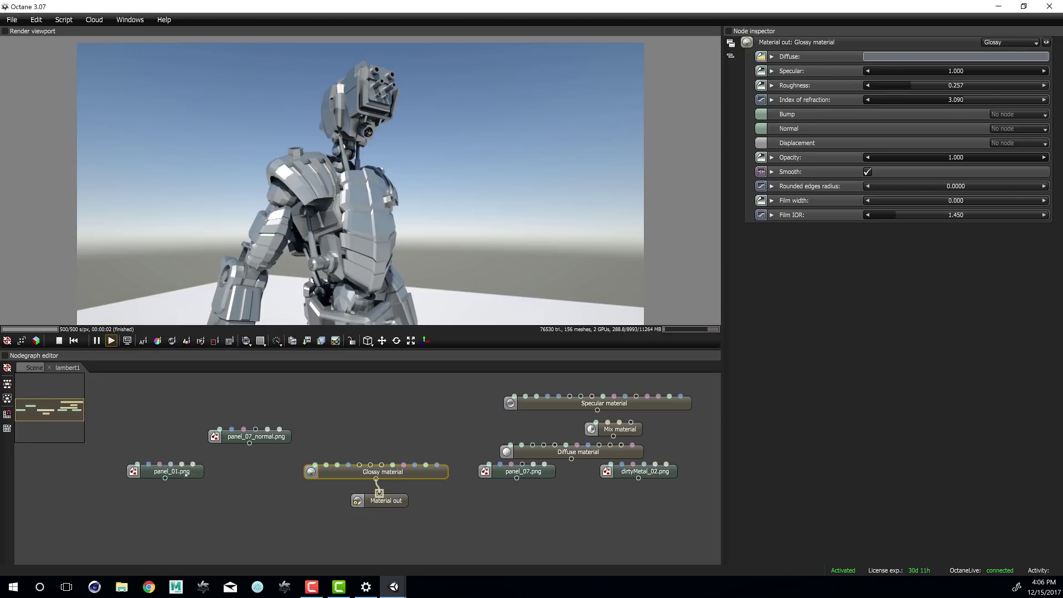
Rearrange the panel textures, placing panel_07.png directly above the Glossy material and panel_07_normal.png above panel_01.png
{"action": "mouse_move", "coordinate": [186, 474]}
{"action": "left_mouse_down"}
{"action": "mouse_move", "coordinate": [361, 416]}
{"action": "mouse_move", "coordinate": [198, 419]}
{"action": "mouse_move", "coordinate": [188, 479]}
{"action": "left_mouse_up"}
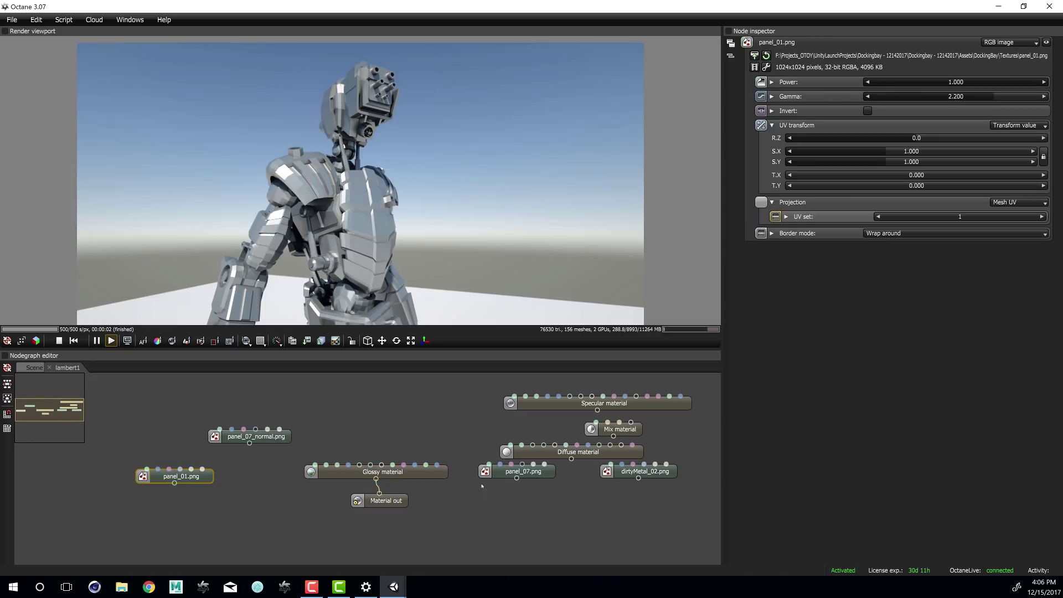
{"action": "left_click_drag", "start_coordinate": [494, 476], "coordinate": [313, 421]}
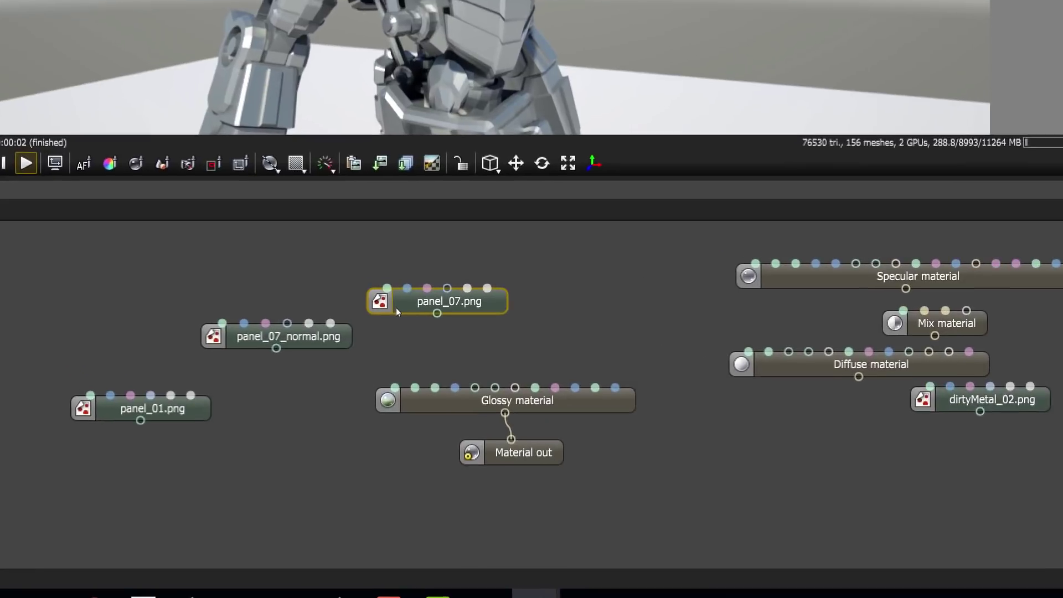
{"action": "left_click_drag", "start_coordinate": [299, 329], "coordinate": [190, 304]}
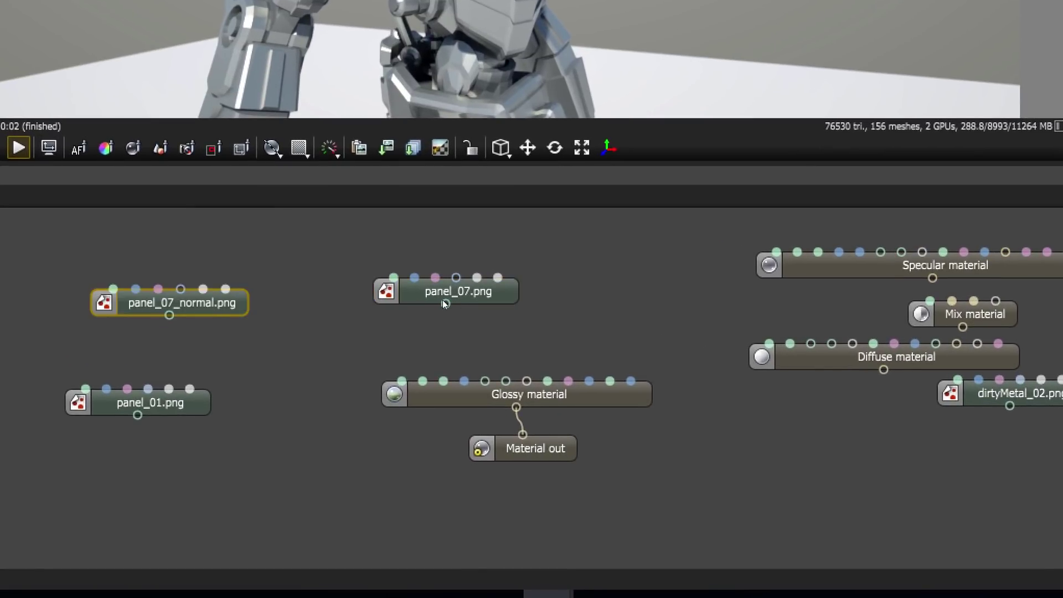
Connect panel_07.png to the Glossy material's Diffuse input and panel_07_normal.png to its Normal input, placing both textures above it
{"action": "left_click_drag", "start_coordinate": [445, 303], "coordinate": [402, 384]}
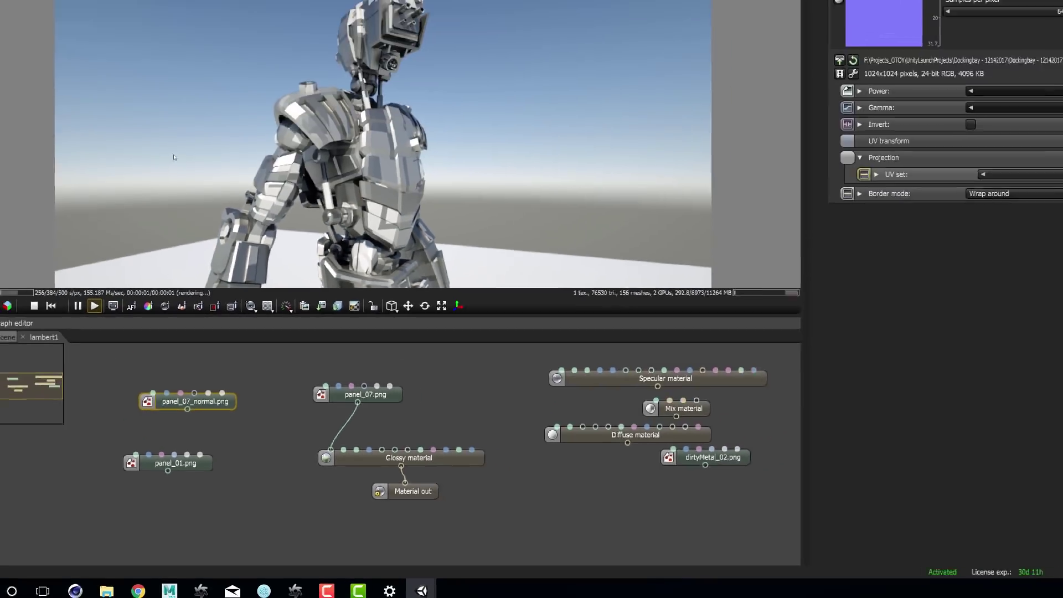
{"action": "left_click_drag", "start_coordinate": [474, 298], "coordinate": [447, 342]}
{"action": "left_click_drag", "start_coordinate": [340, 446], "coordinate": [334, 438]}
{"action": "left_click_drag", "start_coordinate": [216, 426], "coordinate": [371, 464]}
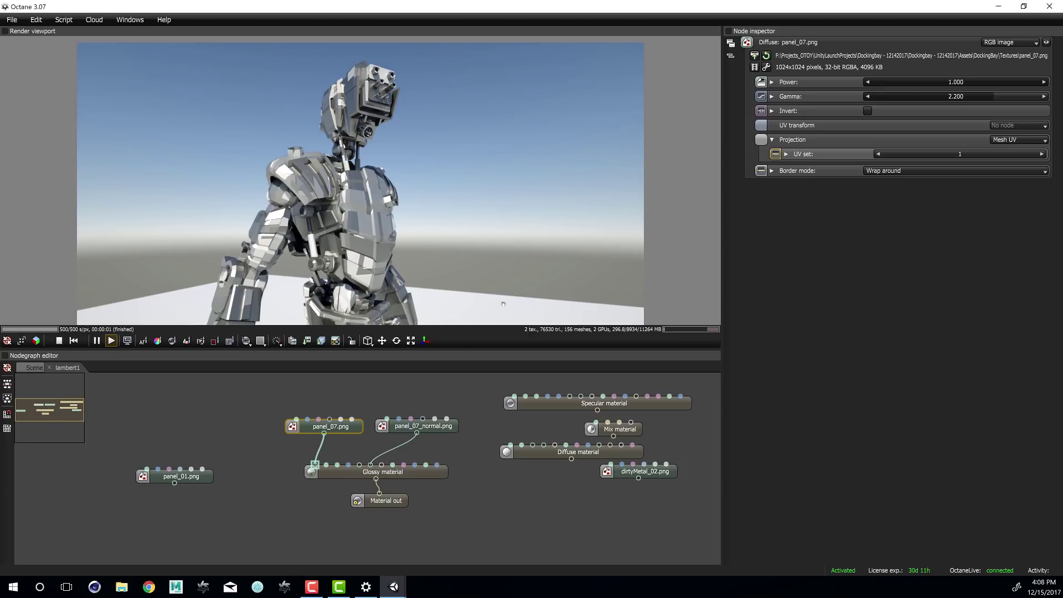
Set panel_07.png's power to 0.216 and assign a 2D transformation as its UV transform
{"action": "left_click_drag", "start_coordinate": [992, 82], "coordinate": [903, 83]}
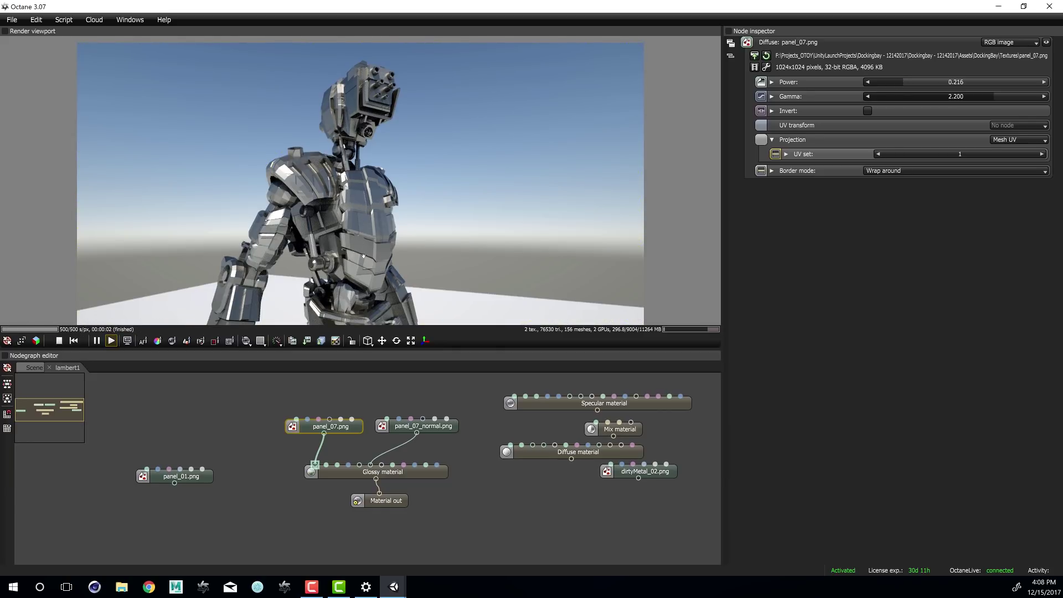
{"action": "left_click_drag", "start_coordinate": [398, 425], "coordinate": [350, 440]}
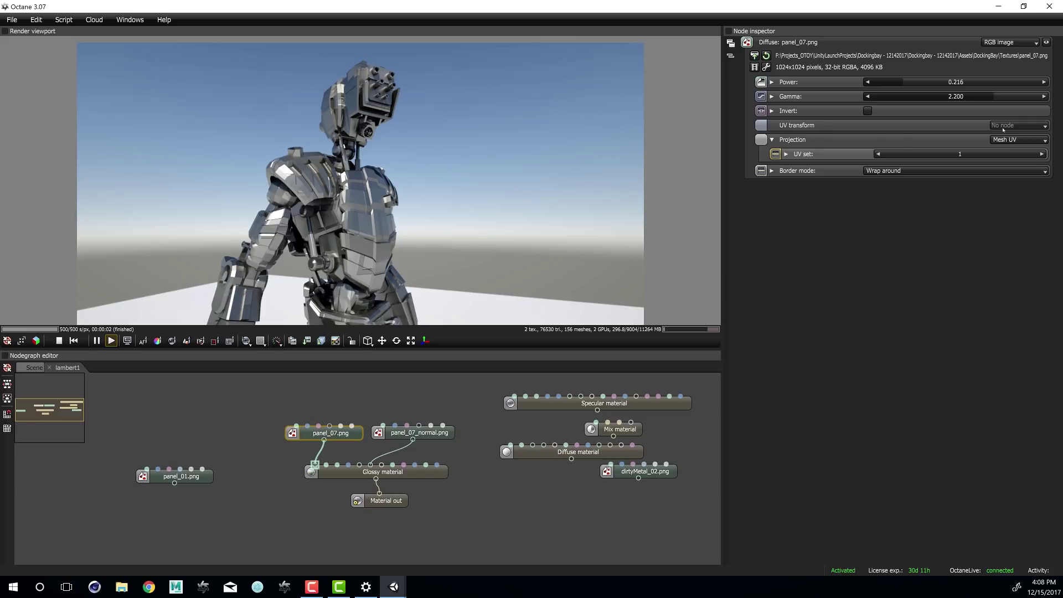
{"action": "left_click", "coordinate": [1004, 127]}
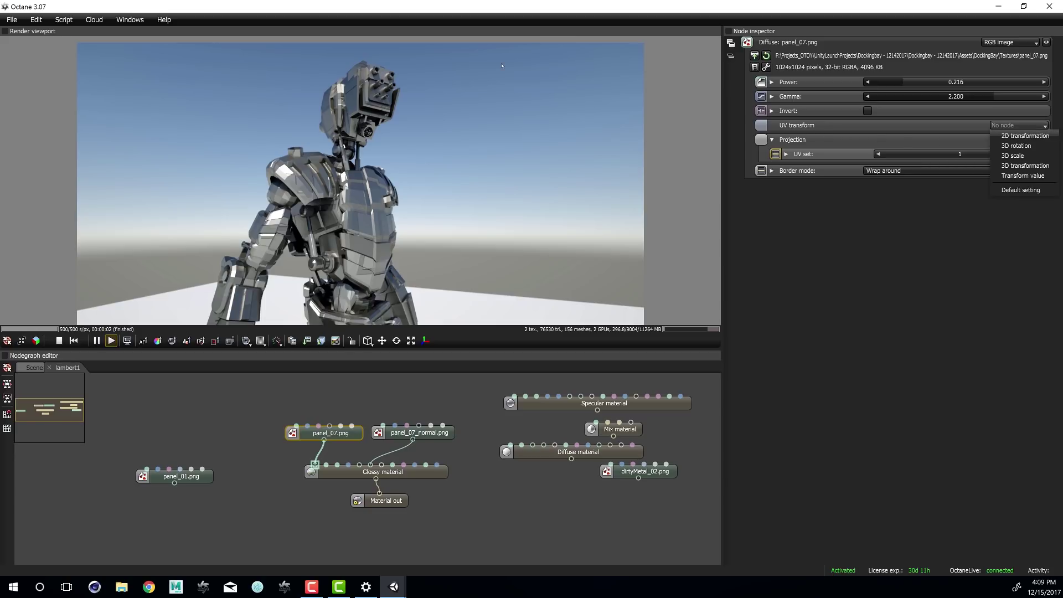
{"action": "left_click", "coordinate": [1025, 136]}
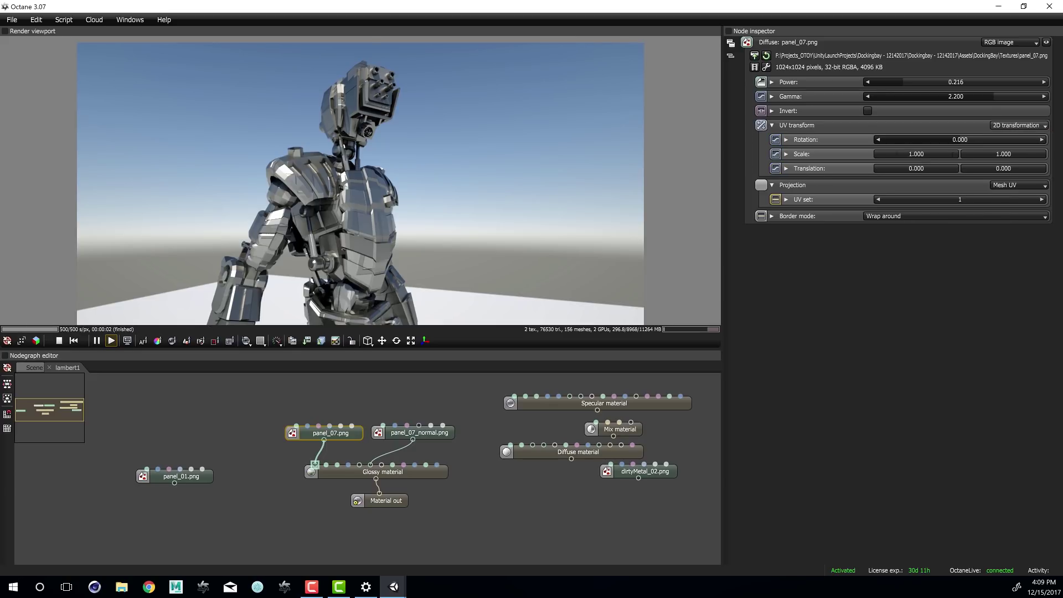
Try rotating panel_07.png's UV transform and reset the rotation to 0
{"action": "left_click", "coordinate": [915, 140]}
{"action": "left_click_drag", "start_coordinate": [914, 140], "coordinate": [931, 140]}
{"action": "double_click", "coordinate": [960, 140]}
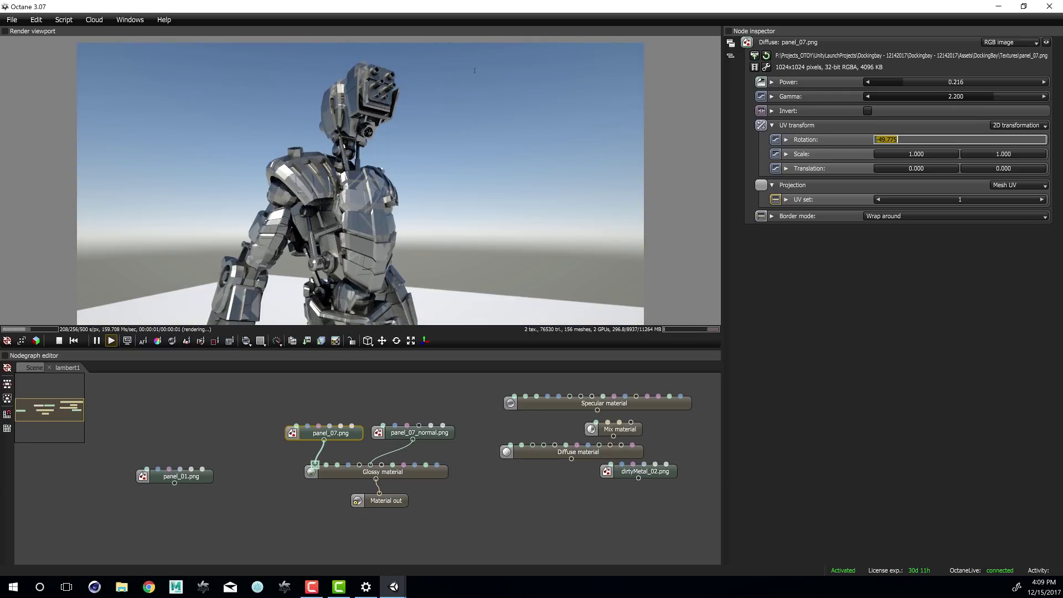
{"action": "type", "text": "0"}
{"action": "key", "text": "Return"}
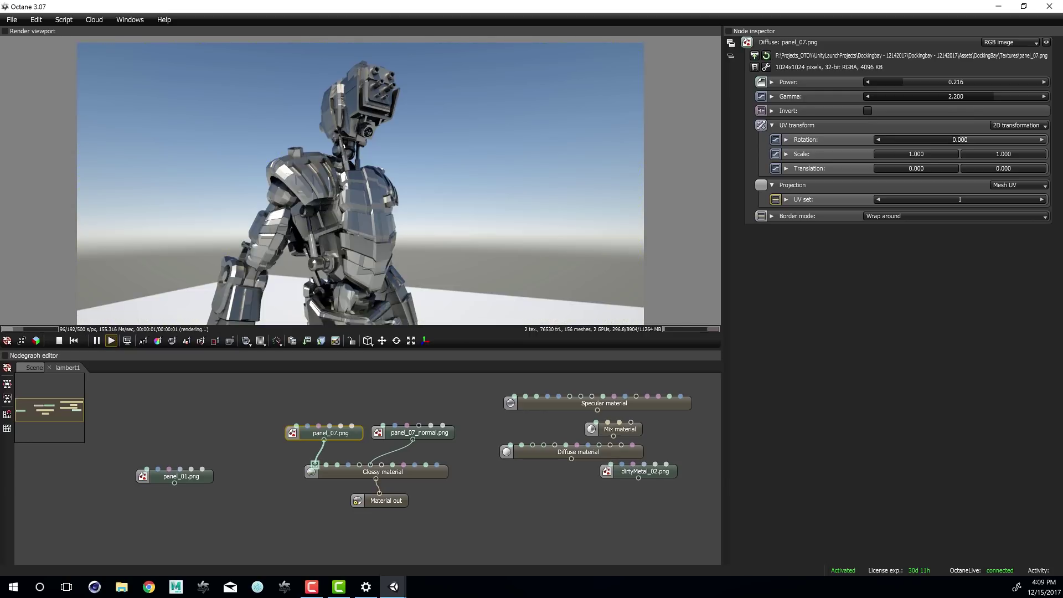
Try a first-axis UV scale of 5 on panel_07.png and reset it to 1
{"action": "key", "text": "Tab"}
{"action": "type", "text": "5"}
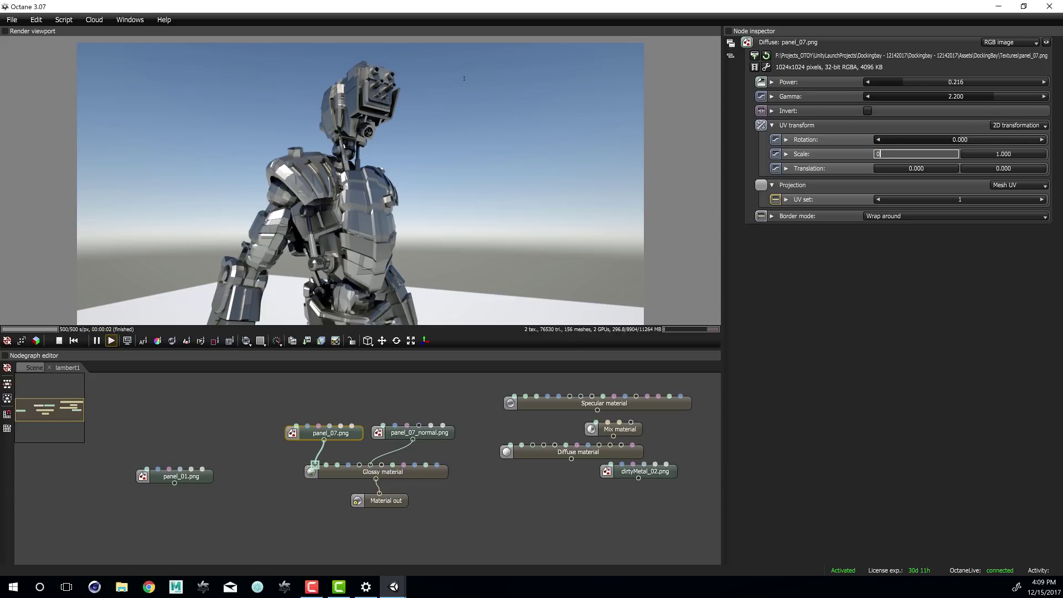
{"action": "key", "text": "Return"}
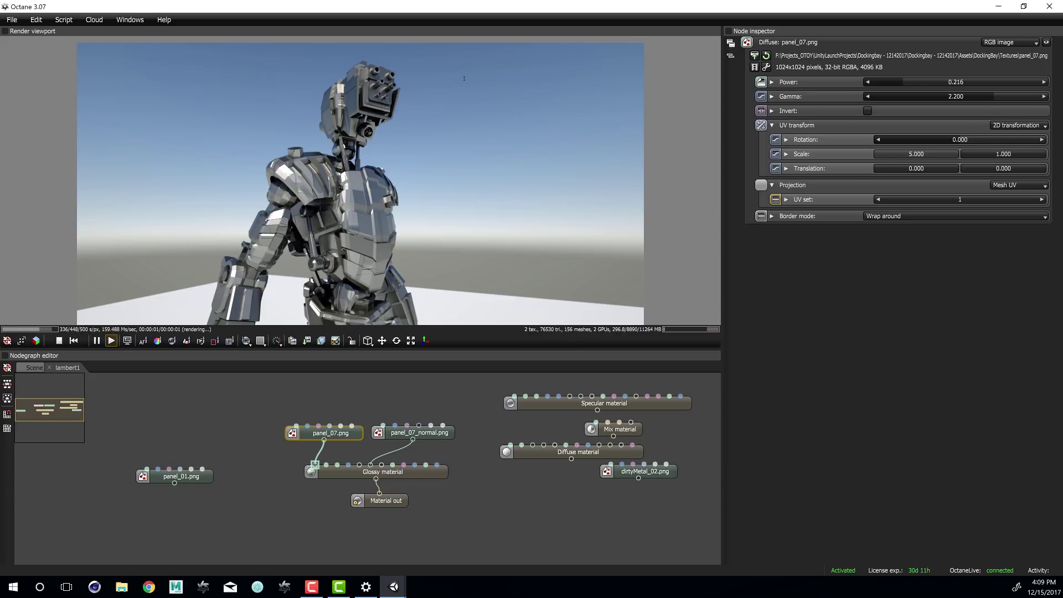
{"action": "key", "text": "Tab"}
{"action": "type", "text": "0"}
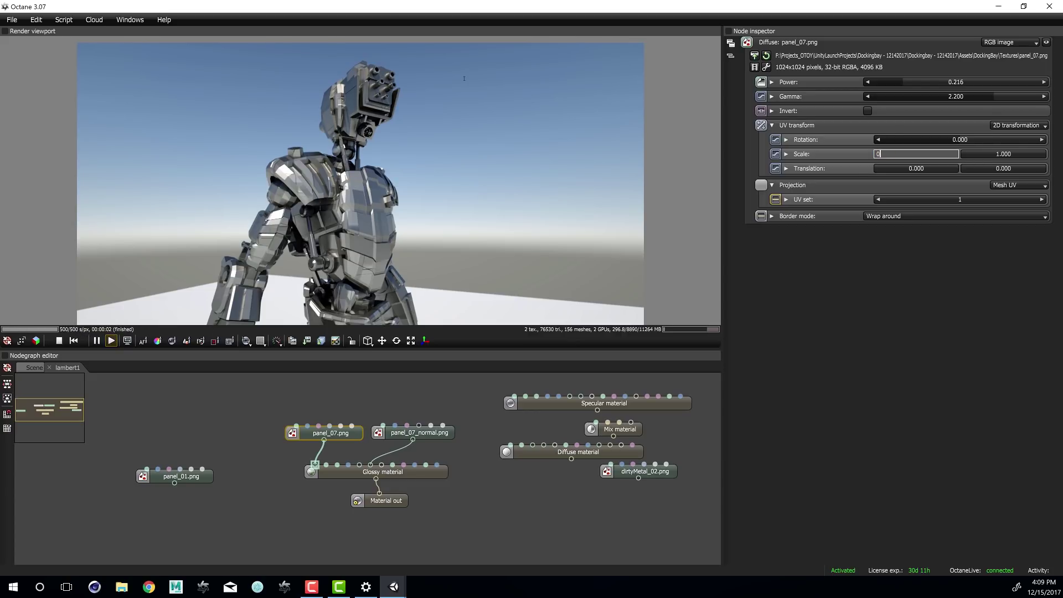
{"action": "type", "text": "1"}
{"action": "key", "text": "BackSpace"}
{"action": "type", "text": "1"}
{"action": "key", "text": "Return"}
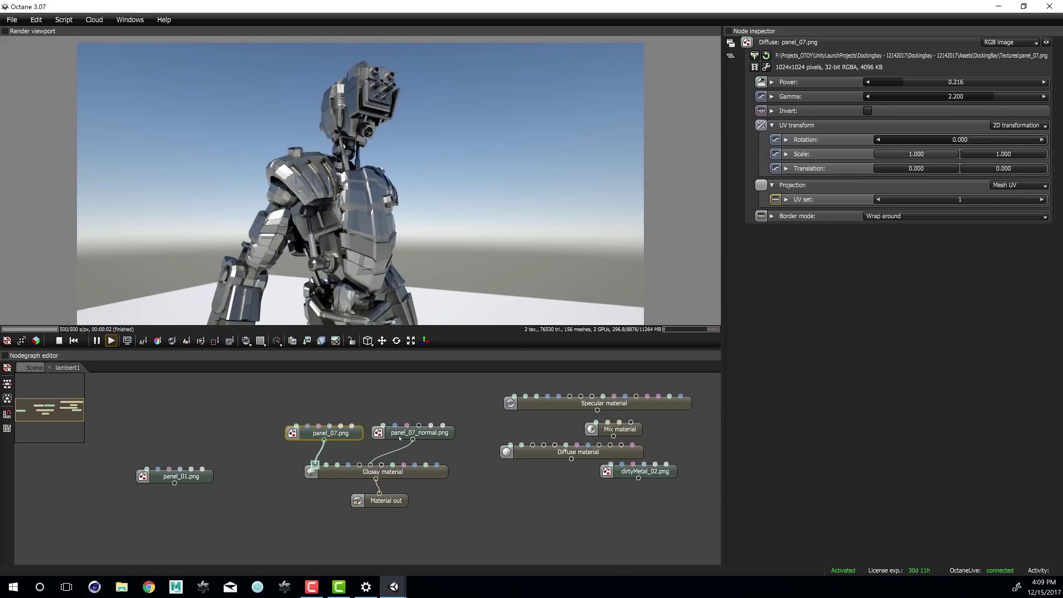
Add a 2D transformation node above the textures and connect it to the UV transform inputs of panel_07.png and panel_07_normal.png
{"action": "mouse_move", "coordinate": [399, 438]}
{"action": "left_mouse_down"}
{"action": "mouse_move", "coordinate": [344, 438]}
{"action": "mouse_move", "coordinate": [387, 441]}
{"action": "left_mouse_up"}
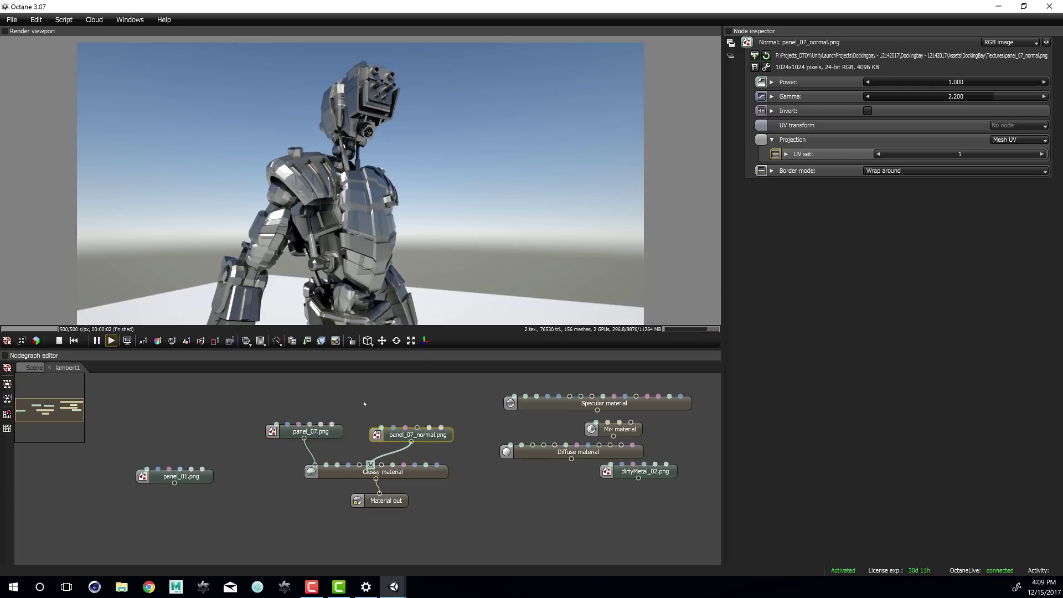
{"action": "right_click", "coordinate": [366, 403]}
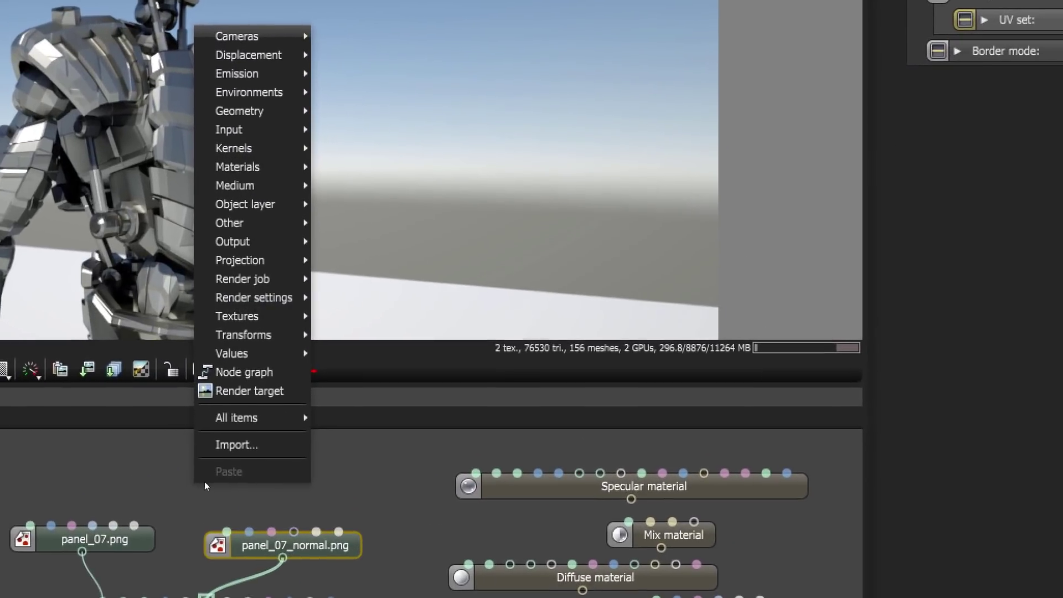
{"action": "mouse_move", "coordinate": [258, 335]}
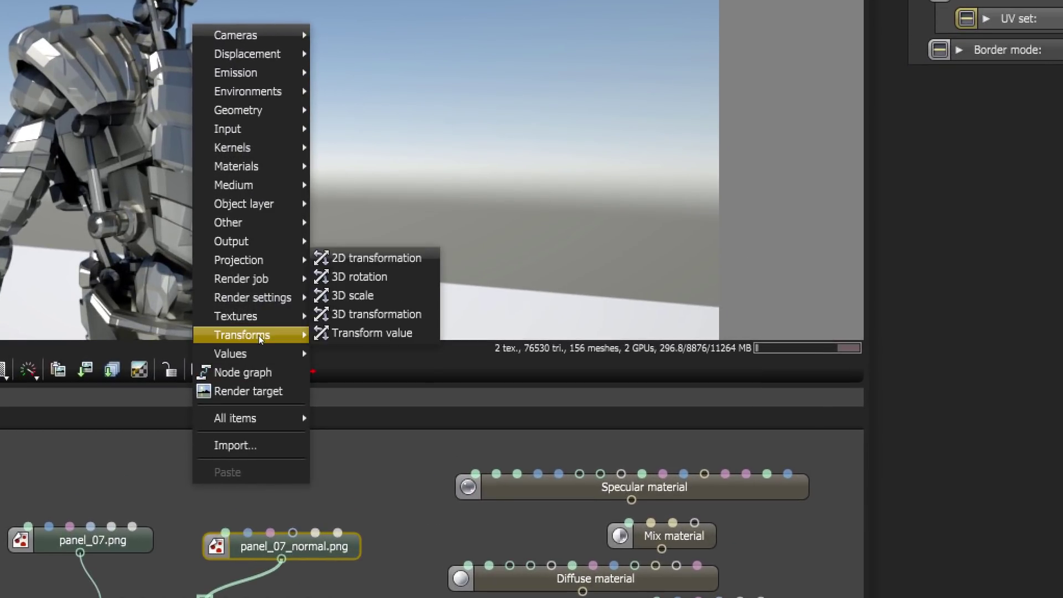
{"action": "left_click", "coordinate": [411, 258]}
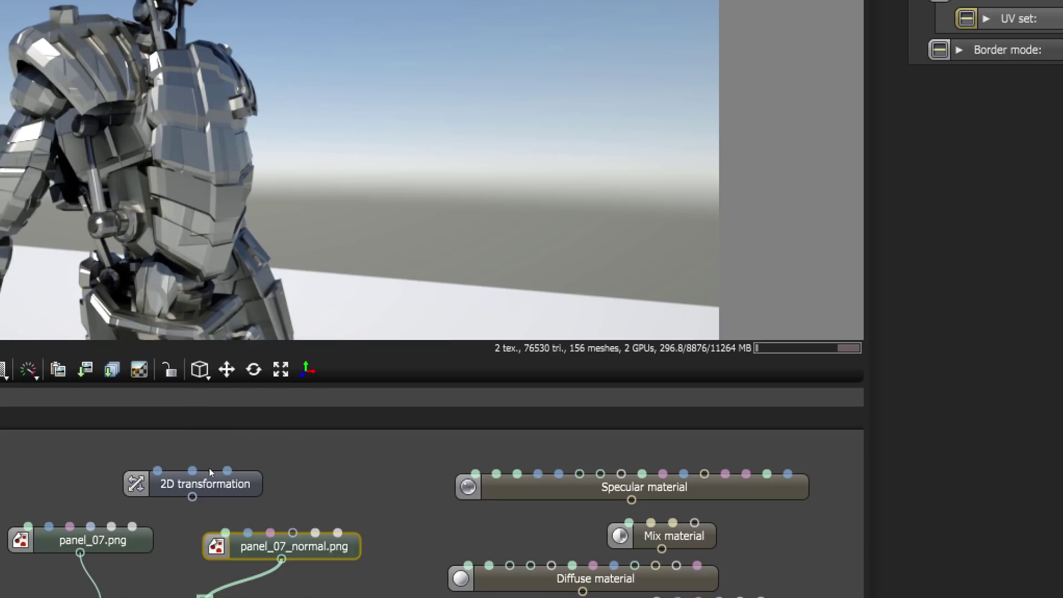
{"action": "left_click_drag", "start_coordinate": [198, 489], "coordinate": [89, 528]}
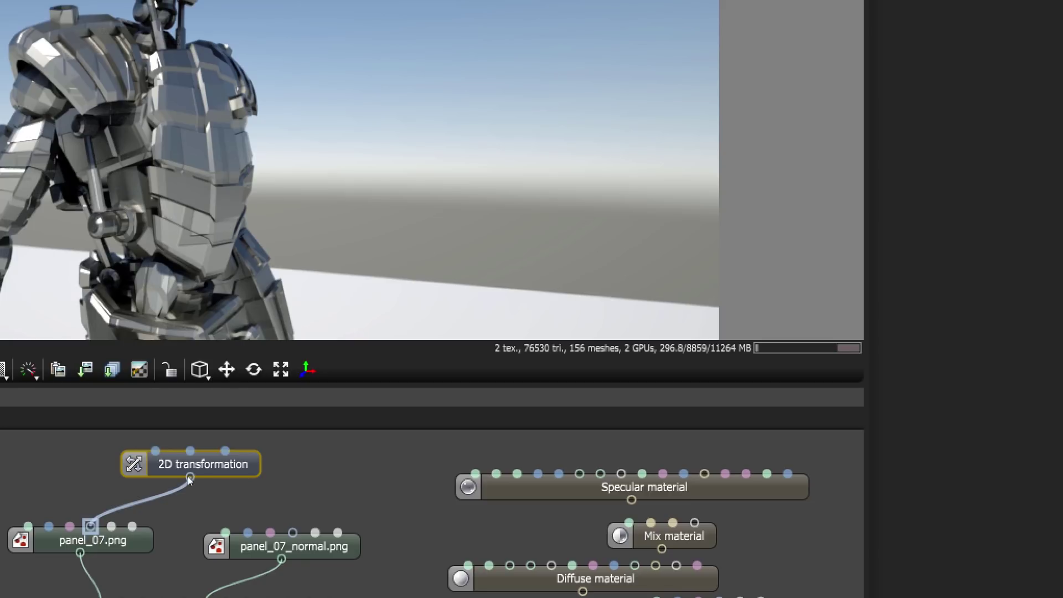
{"action": "left_click_drag", "start_coordinate": [190, 478], "coordinate": [293, 538]}
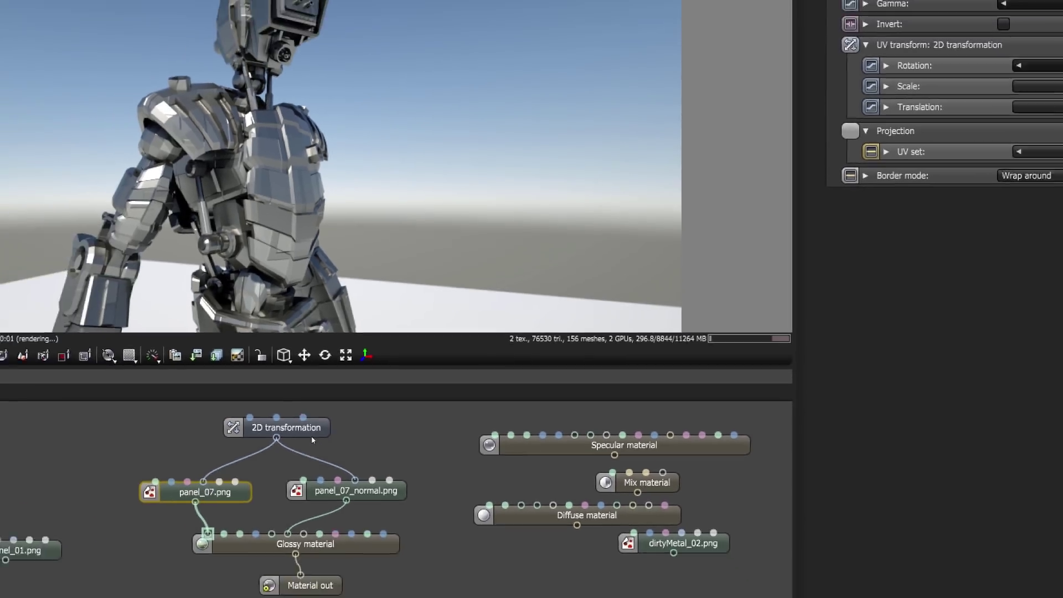
Set the shared 2D transformation node's scale to 0.840 by 0.811
{"action": "left_click", "coordinate": [244, 475]}
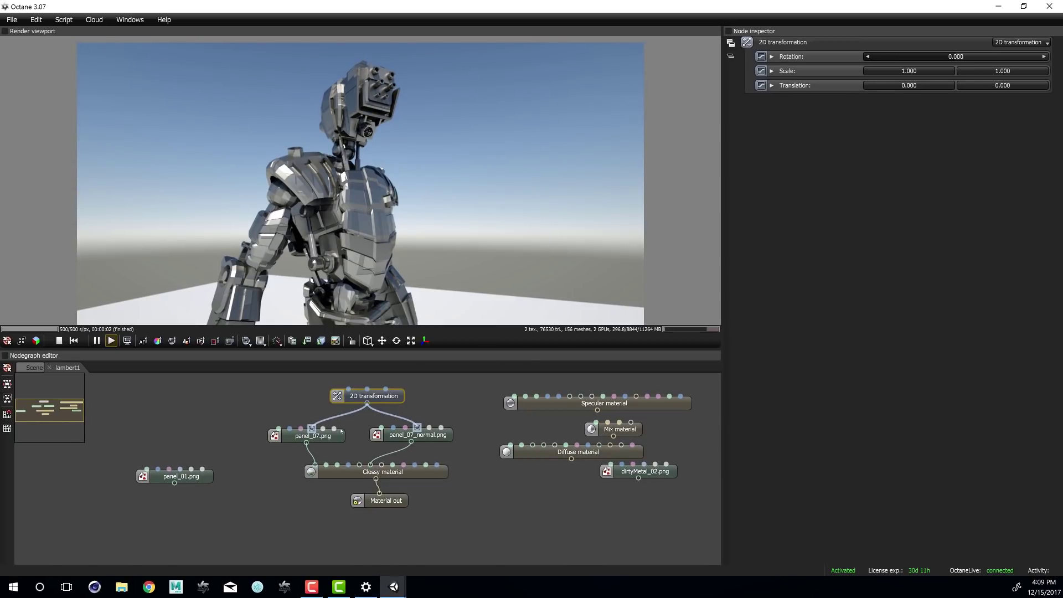
{"action": "left_click_drag", "start_coordinate": [909, 71], "coordinate": [788, 67]}
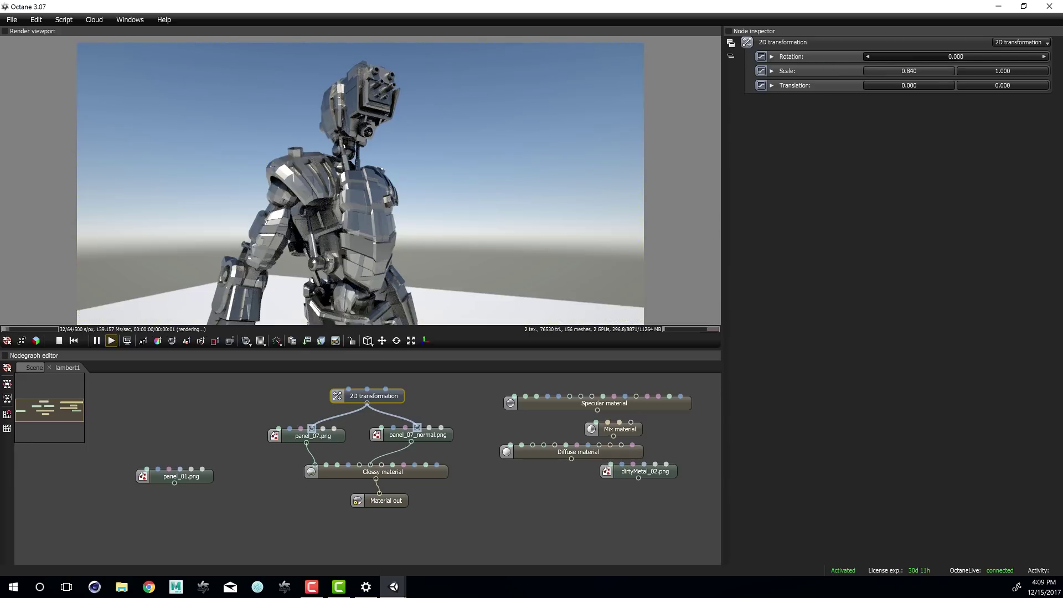
{"action": "left_click_drag", "start_coordinate": [1016, 79], "coordinate": [930, 78]}
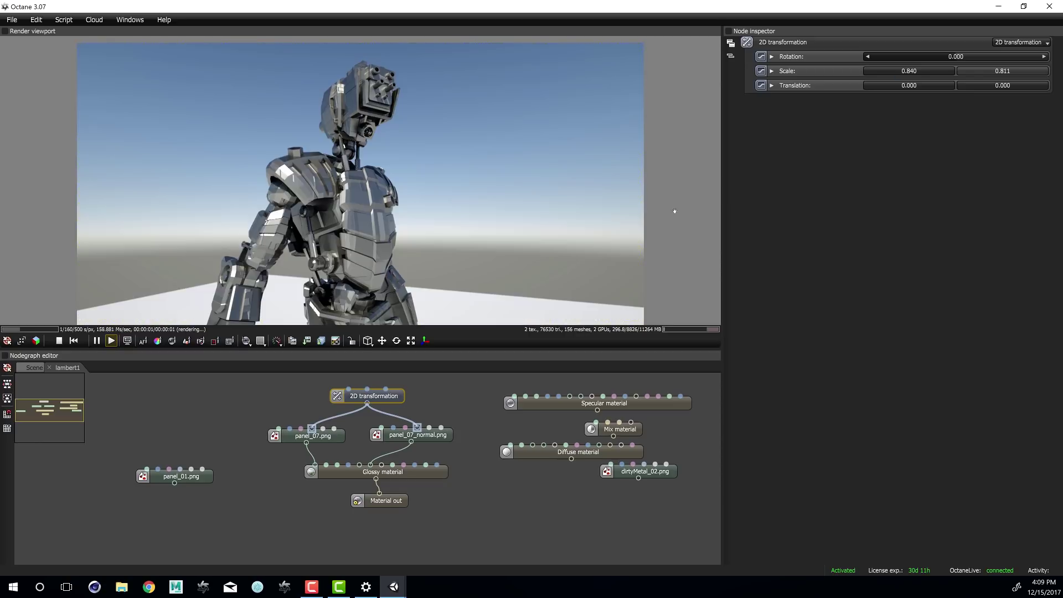
Disconnect the Glossy material from Material out, move it aside with its textures and transformation, and place panel_01.png above the freed space
{"action": "left_click_drag", "start_coordinate": [408, 474], "coordinate": [407, 485]}
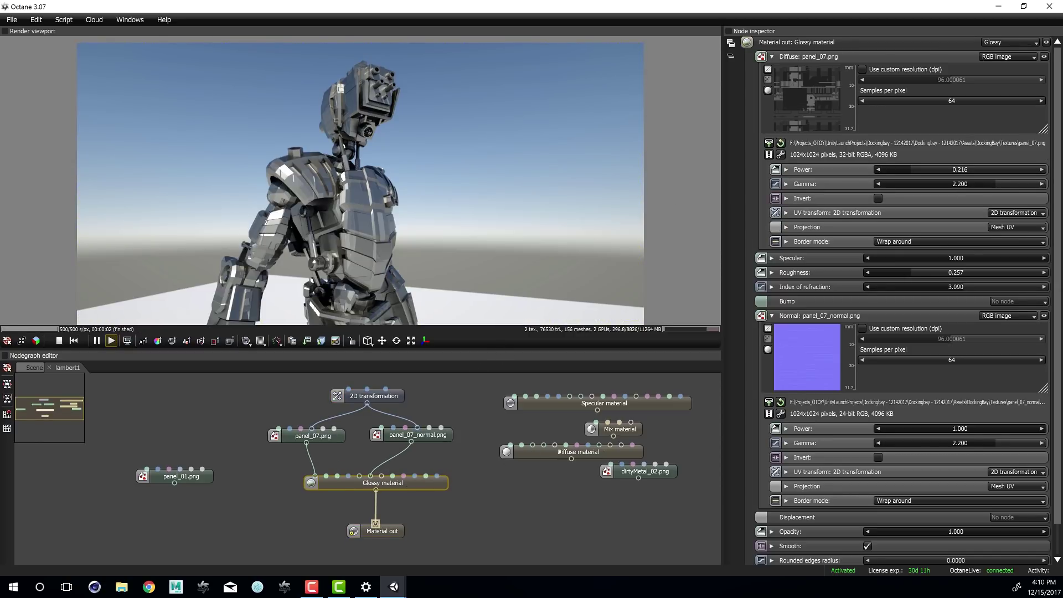
{"action": "left_click_drag", "start_coordinate": [376, 502], "coordinate": [410, 501]}
{"action": "left_click_drag", "start_coordinate": [277, 381], "coordinate": [215, 448]}
{"action": "left_click_drag", "start_coordinate": [178, 416], "coordinate": [295, 421]}
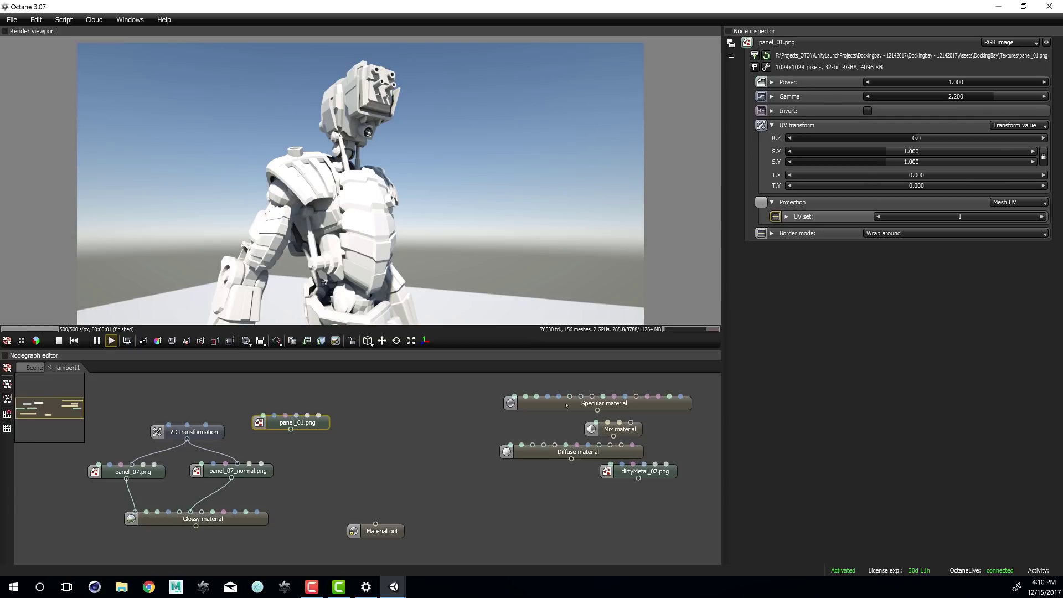
Place the Specular material node above Material out and connect it to the Material out input
{"action": "left_click_drag", "start_coordinate": [566, 406], "coordinate": [351, 477]}
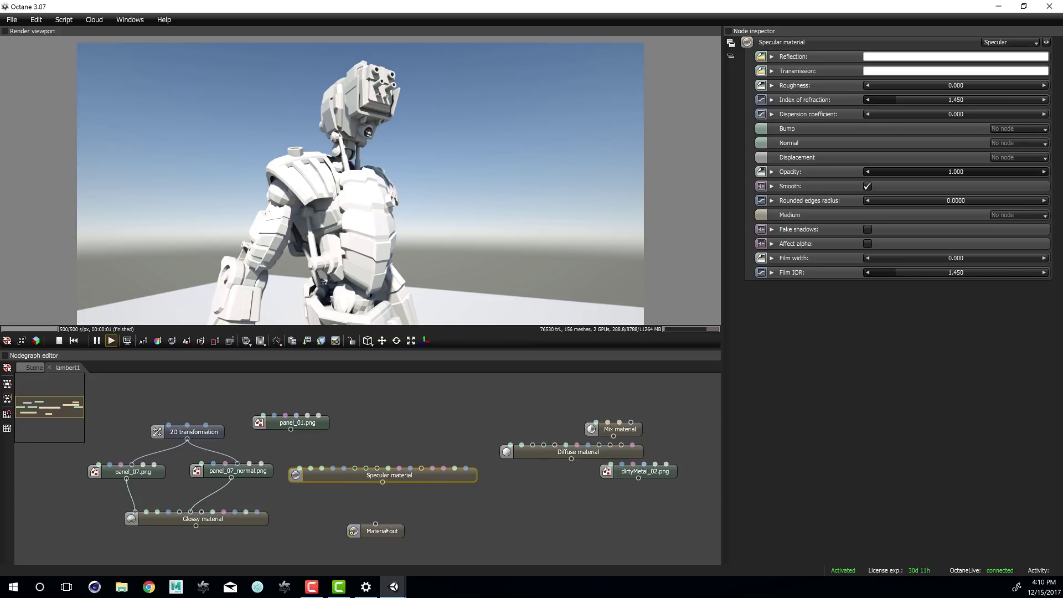
{"action": "left_click_drag", "start_coordinate": [386, 530], "coordinate": [397, 507]}
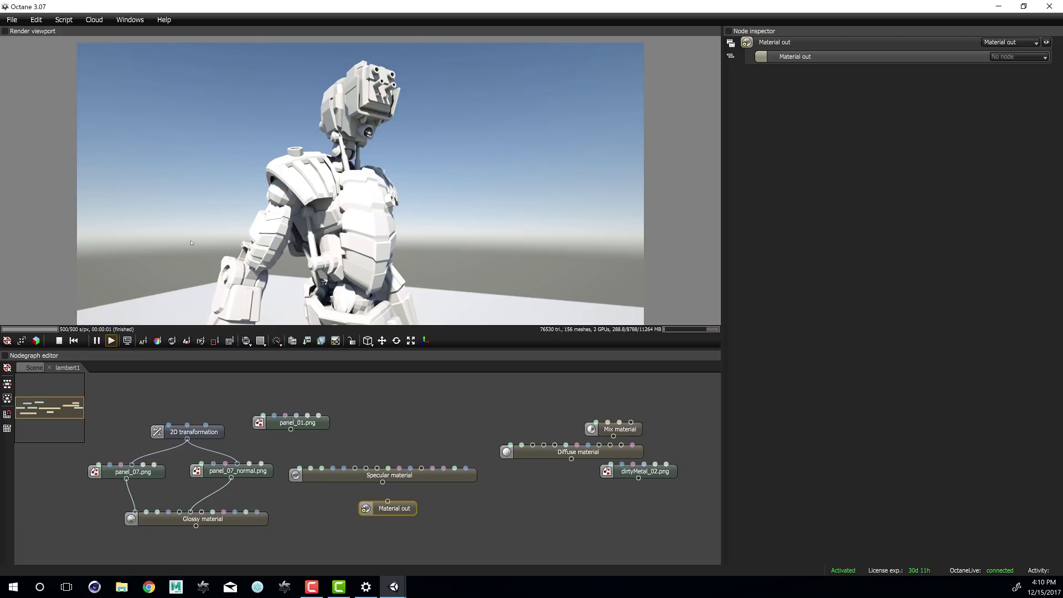
{"action": "left_click_drag", "start_coordinate": [382, 482], "coordinate": [388, 505]}
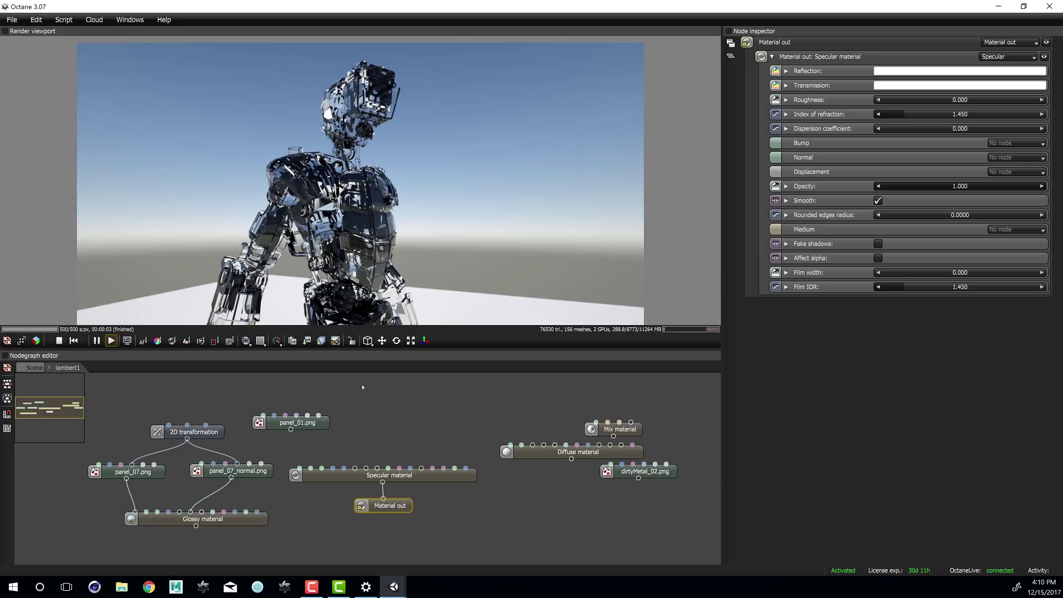
Change the PBR Render Target's kernel in the Scene graph from Direct lighting to Path tracing
{"action": "left_click", "coordinate": [34, 367]}
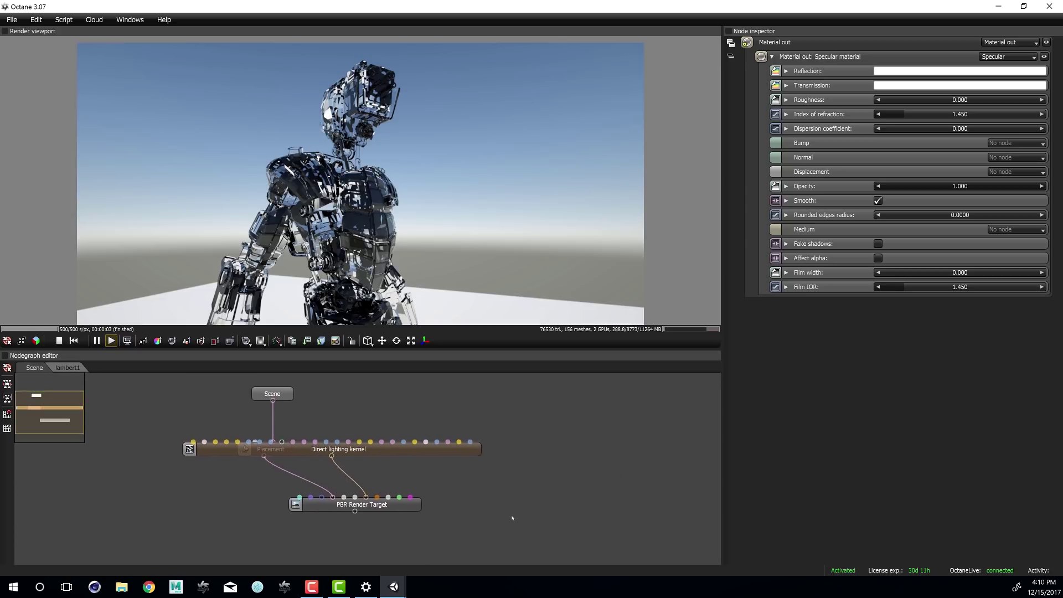
{"action": "left_click", "coordinate": [406, 507]}
{"action": "scroll", "coordinate": [510, 501], "scroll_direction": "up", "scroll_amount": 1}
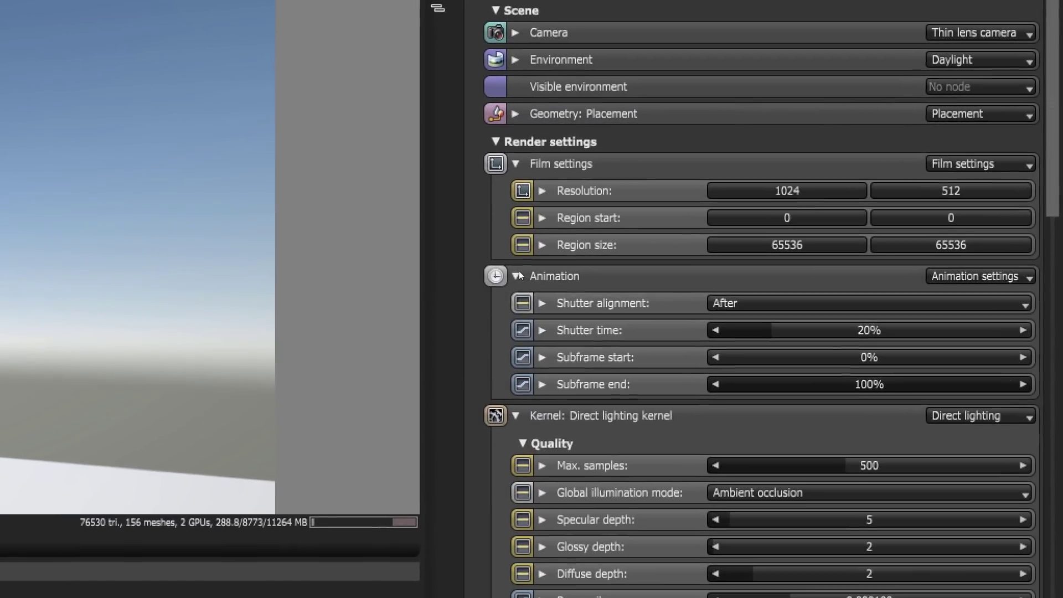
{"action": "left_click", "coordinate": [772, 198]}
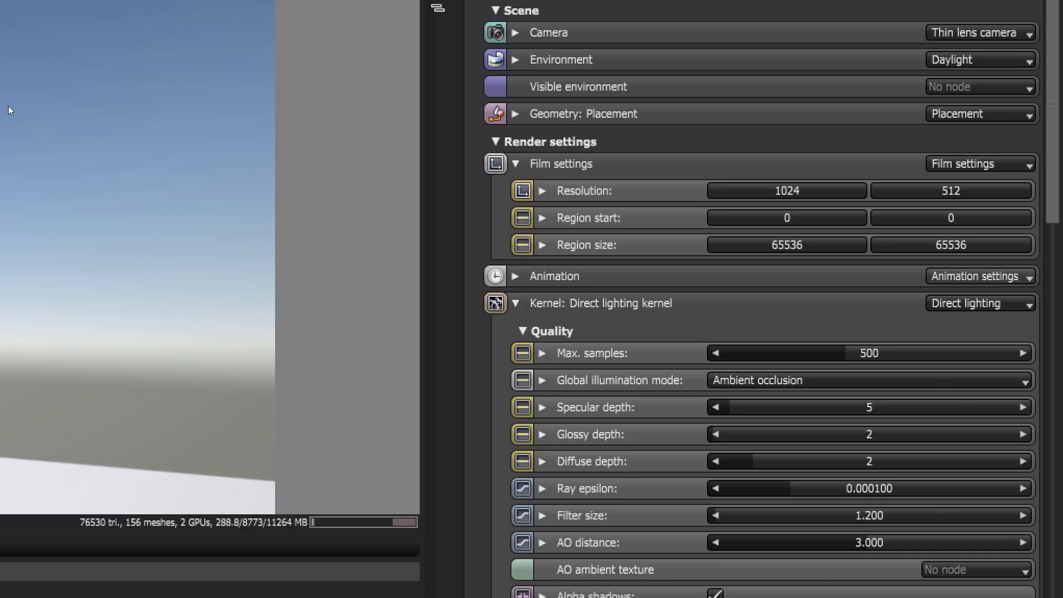
{"action": "left_click", "coordinate": [951, 308]}
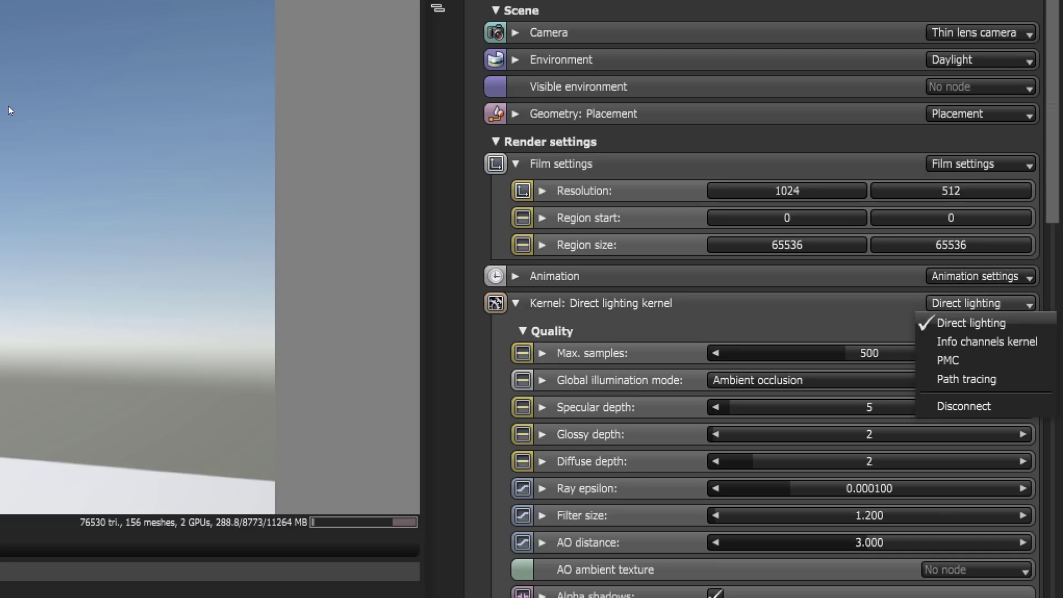
{"action": "left_click", "coordinate": [966, 379]}
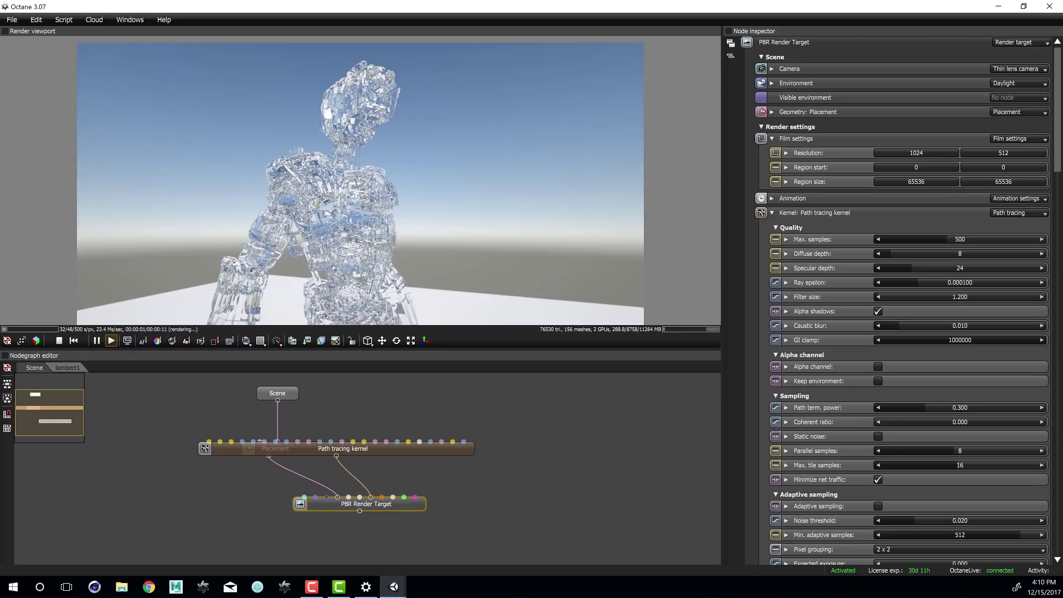
In the lambert1 graph, set the Specular material's transmission colour to light cyan and its roughness to 0.272
{"action": "left_click", "coordinate": [68, 368]}
{"action": "left_click_drag", "start_coordinate": [430, 478], "coordinate": [415, 501]}
{"action": "left_click", "coordinate": [438, 476]}
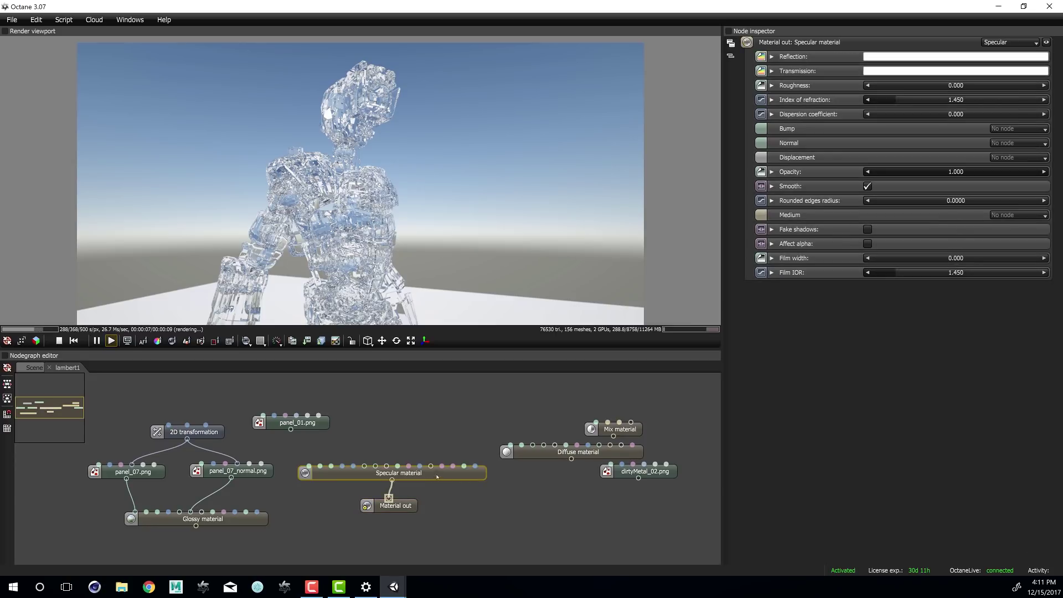
{"action": "left_click", "coordinate": [944, 70]}
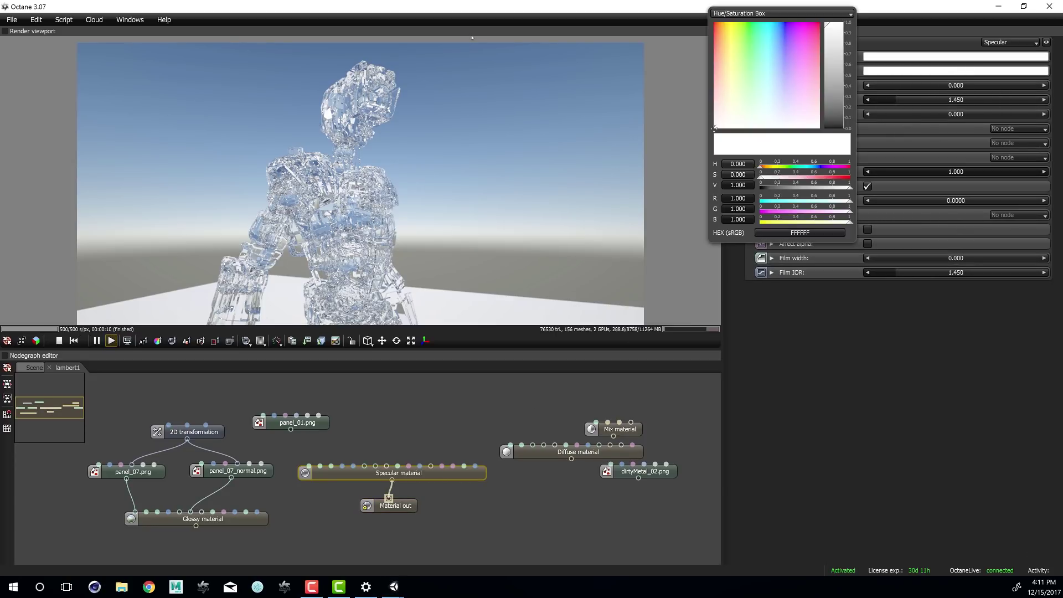
{"action": "left_click", "coordinate": [770, 79]}
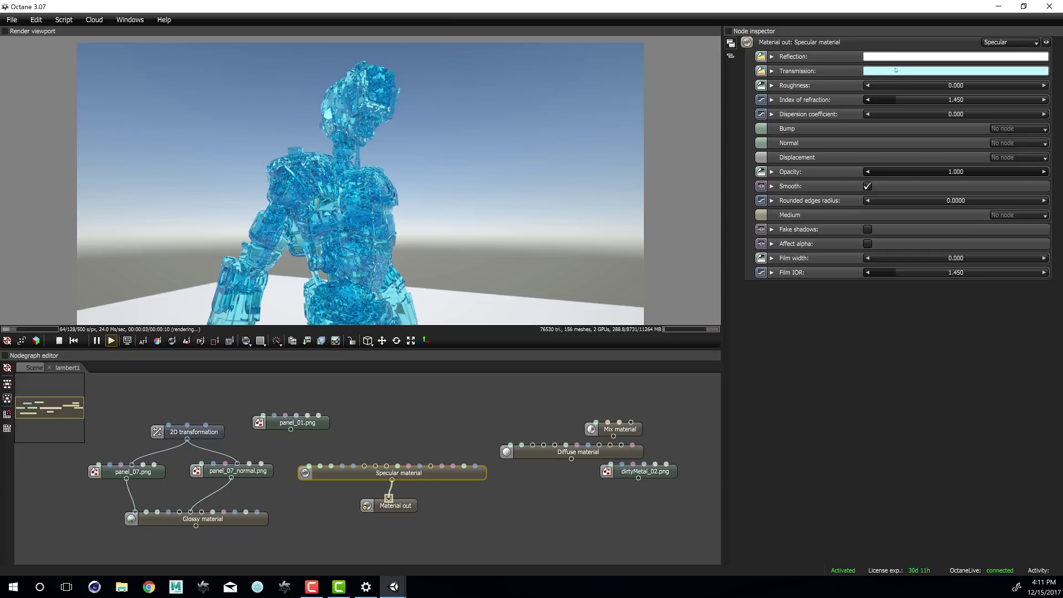
{"action": "left_click_drag", "start_coordinate": [881, 85], "coordinate": [920, 86]}
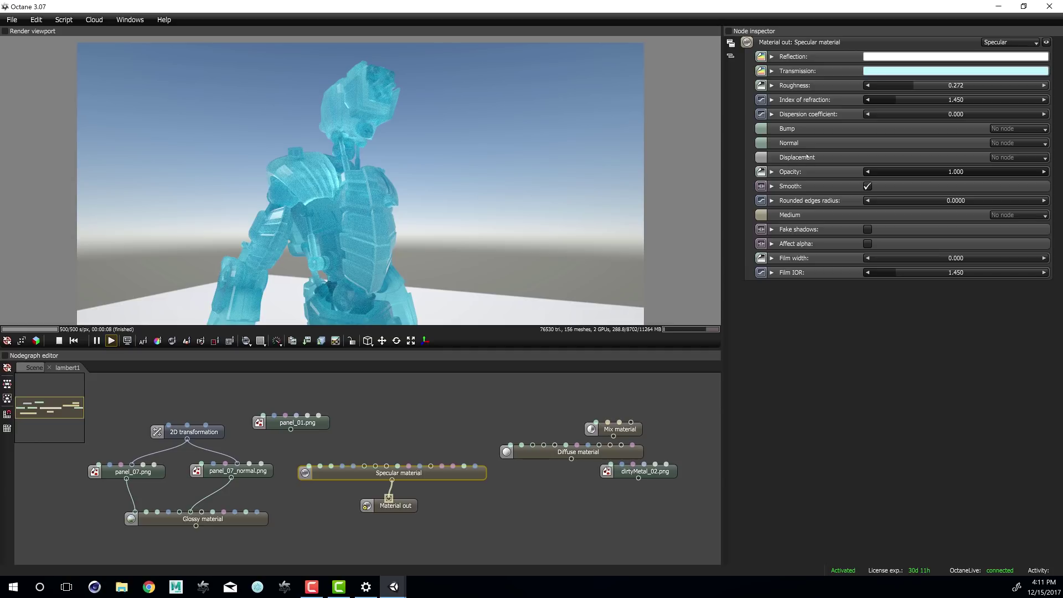
Try index of refraction values of 1.000 and 2.920 on the Specular material, and set it to 1.380
{"action": "left_click_drag", "start_coordinate": [898, 99], "coordinate": [884, 99]}
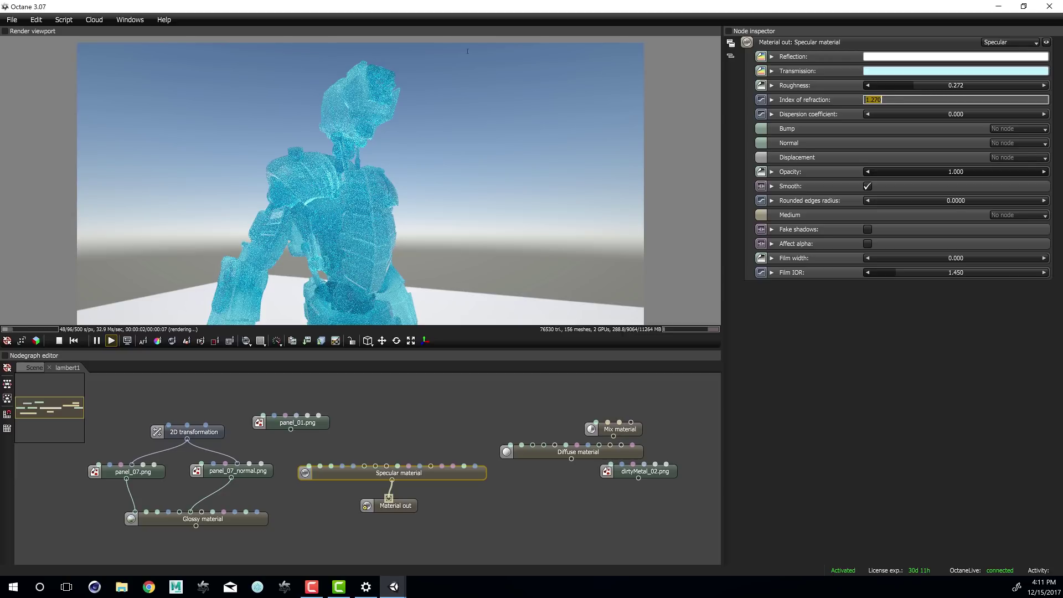
{"action": "type", "text": "1"}
{"action": "key", "text": "Return"}
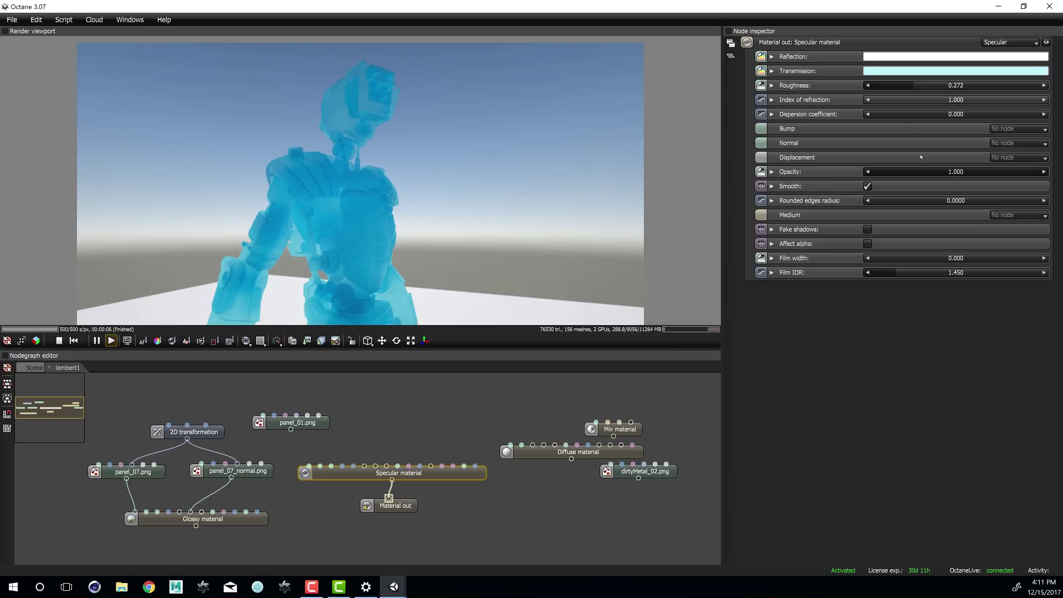
{"action": "left_click_drag", "start_coordinate": [877, 100], "coordinate": [967, 96]}
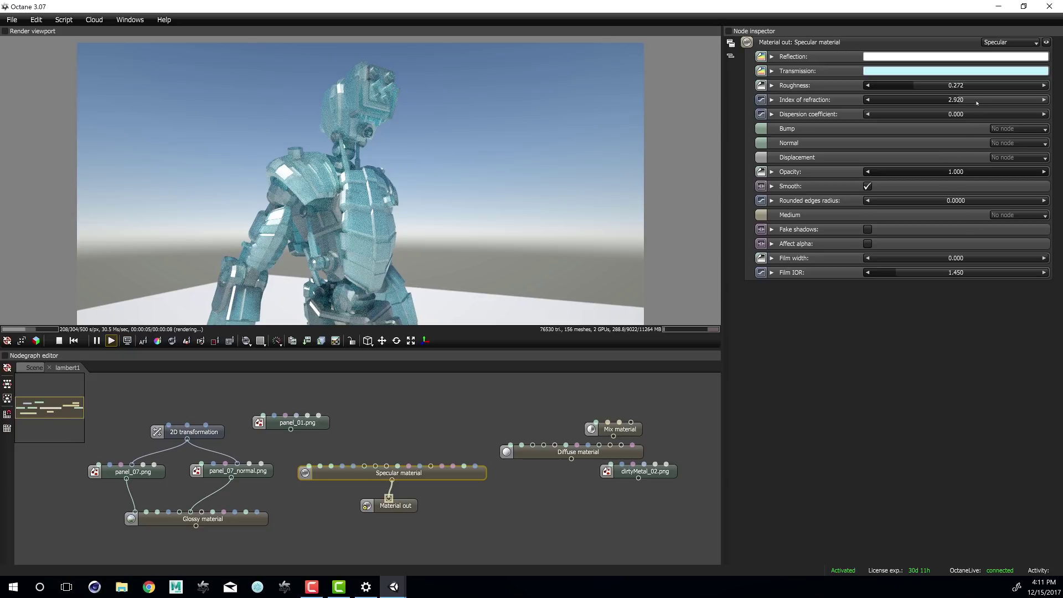
{"action": "left_click_drag", "start_coordinate": [952, 99], "coordinate": [891, 102]}
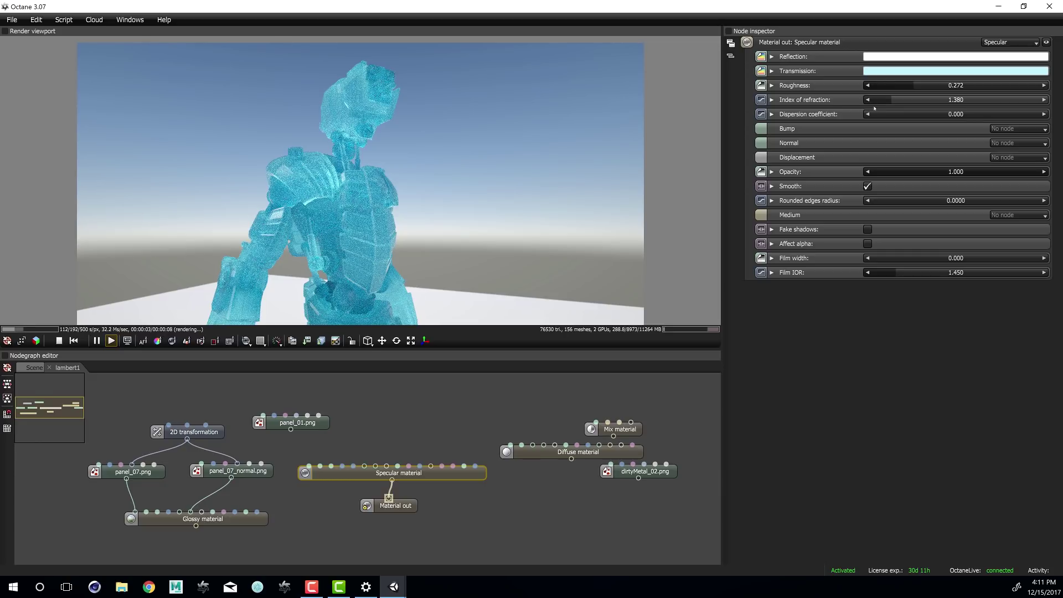
Try dispersion coefficients of 0.305 and 0.201 on the Specular material, and reset the value to 0.000
{"action": "left_click_drag", "start_coordinate": [896, 115], "coordinate": [919, 116]}
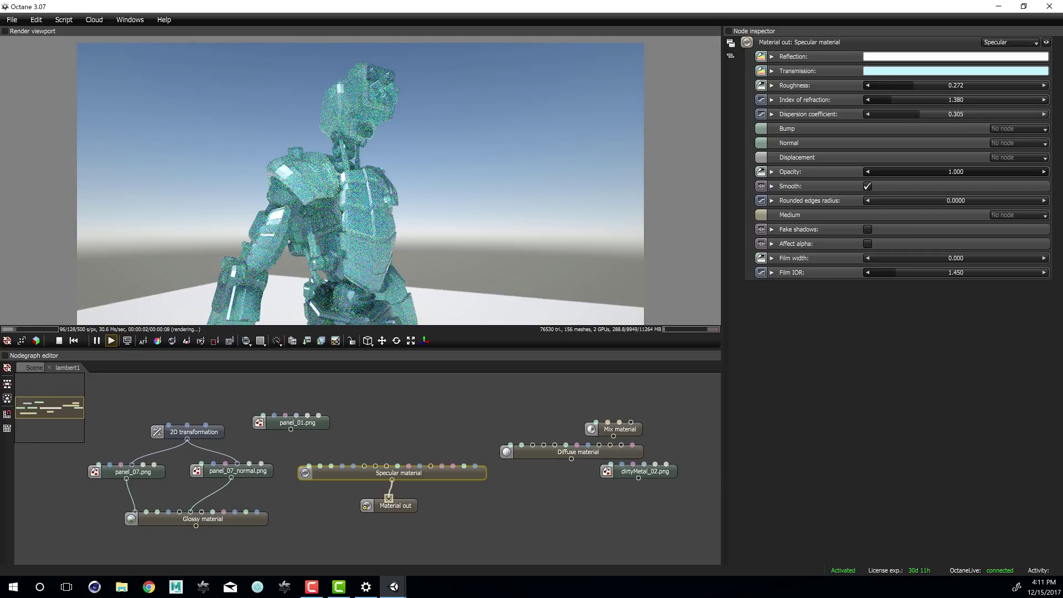
{"action": "left_click_drag", "start_coordinate": [905, 115], "coordinate": [900, 115]}
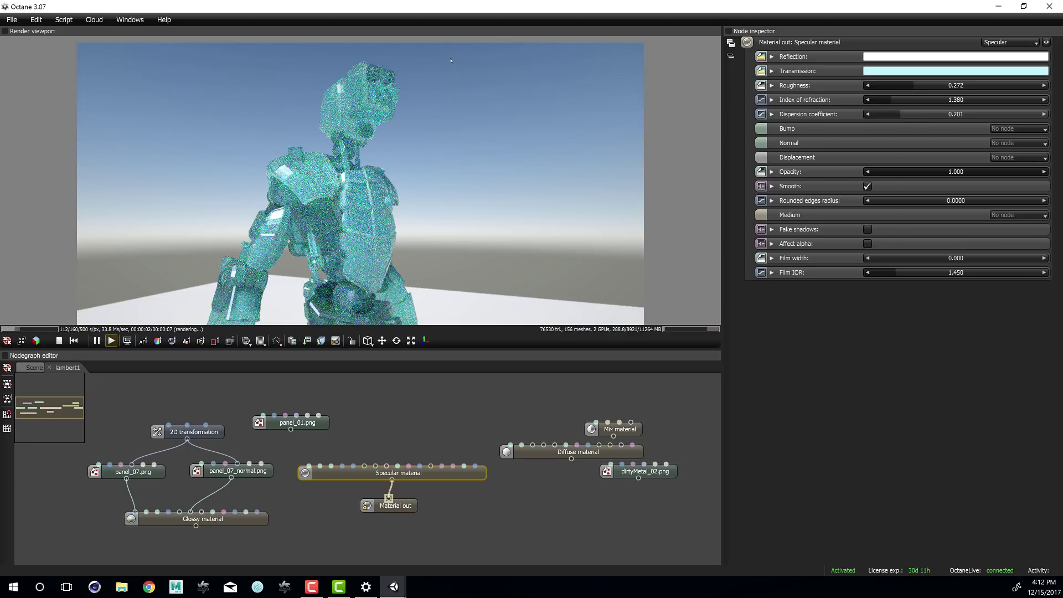
{"action": "left_click_drag", "start_coordinate": [888, 115], "coordinate": [858, 114]}
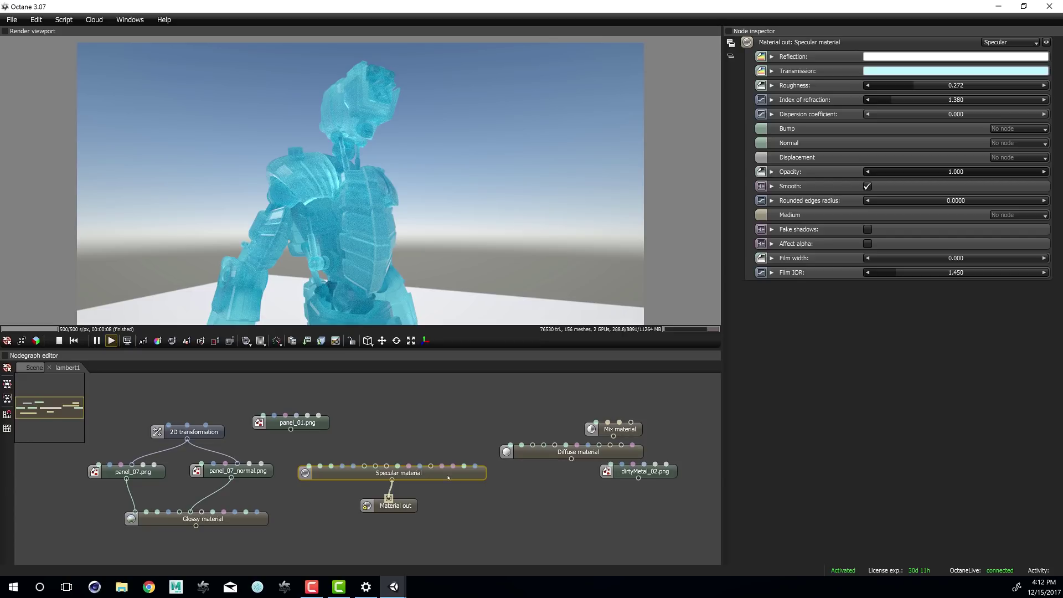
Move the Specular material out of the way and connect the Diffuse material to Material out in its place
{"action": "left_click_drag", "start_coordinate": [449, 478], "coordinate": [472, 396]}
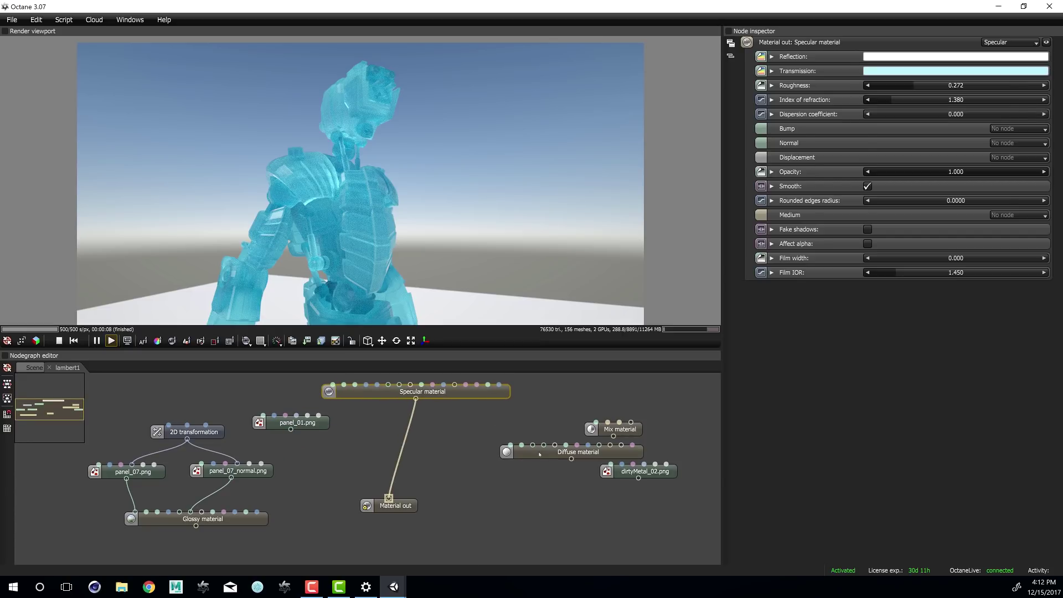
{"action": "left_click_drag", "start_coordinate": [540, 454], "coordinate": [472, 506]}
{"action": "left_click", "coordinate": [514, 454]}
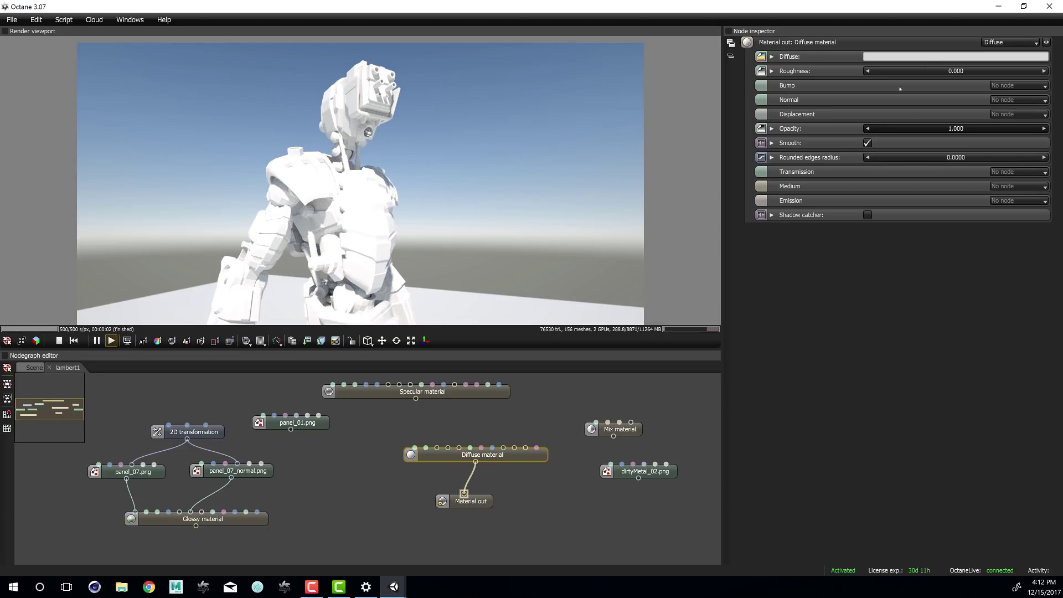
Set the Diffuse material's diffuse colour to a dark muted green, hex 6D8474
{"action": "left_click", "coordinate": [931, 57]}
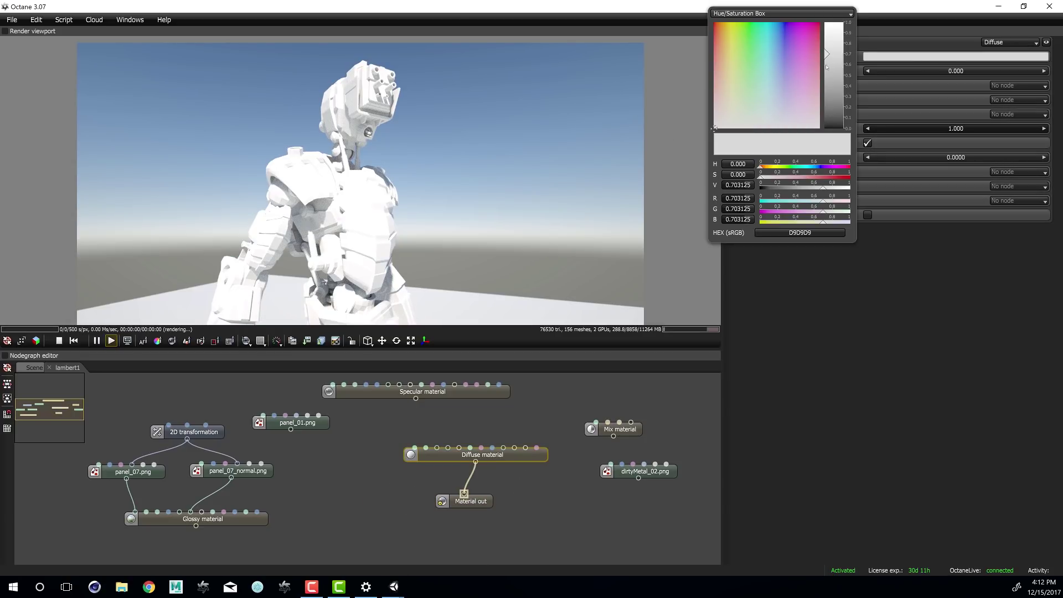
{"action": "left_click", "coordinate": [834, 89]}
{"action": "left_click", "coordinate": [754, 92]}
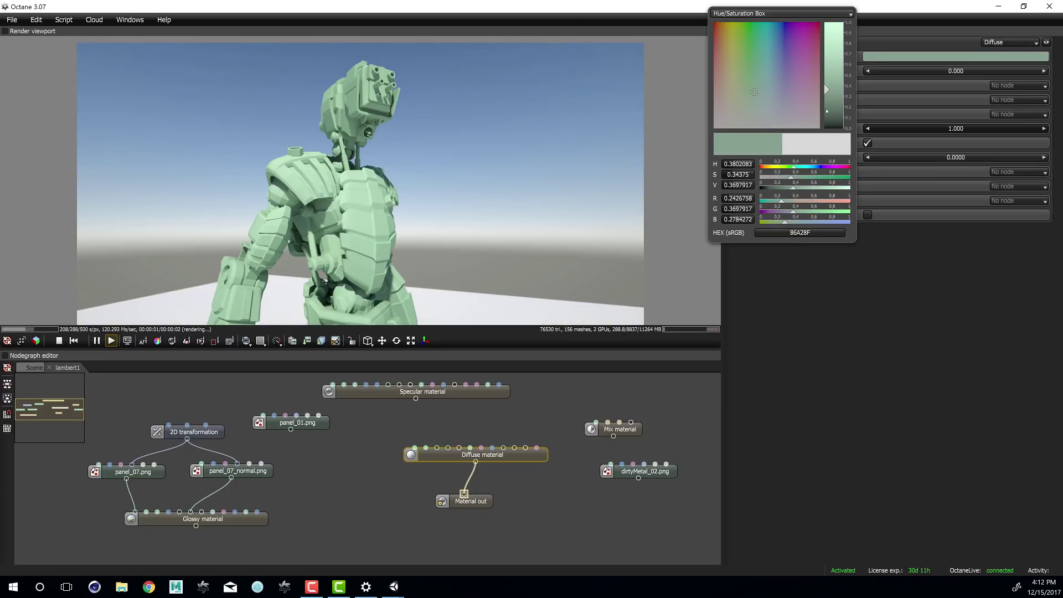
{"action": "left_click", "coordinate": [824, 104]}
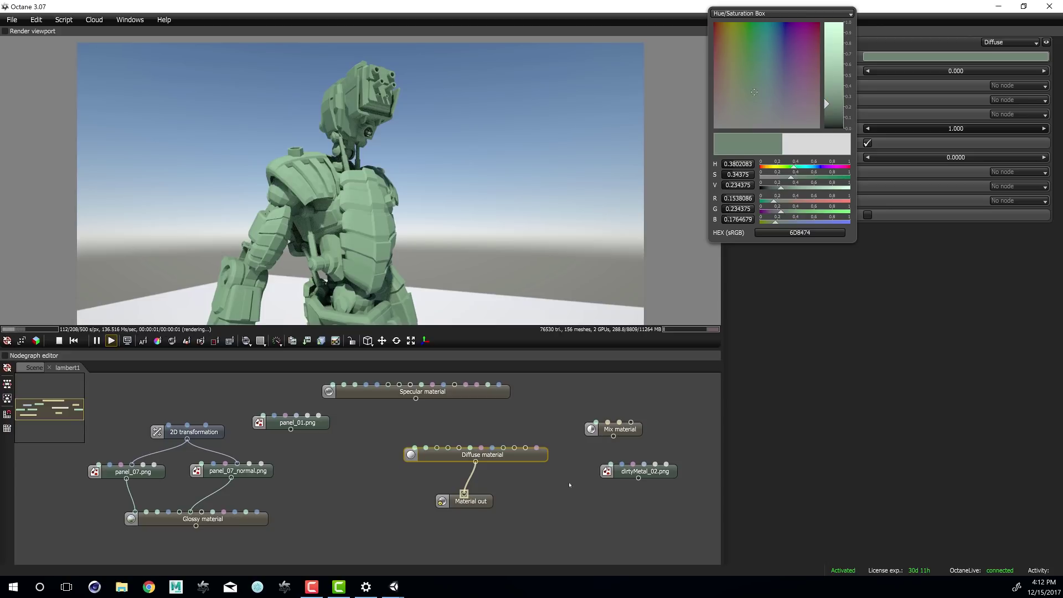
Place dirtyMetal_02.png above the Diffuse material and connect it to the material's Diffuse input
{"action": "left_click", "coordinate": [503, 459]}
{"action": "left_click_drag", "start_coordinate": [490, 462], "coordinate": [485, 473]}
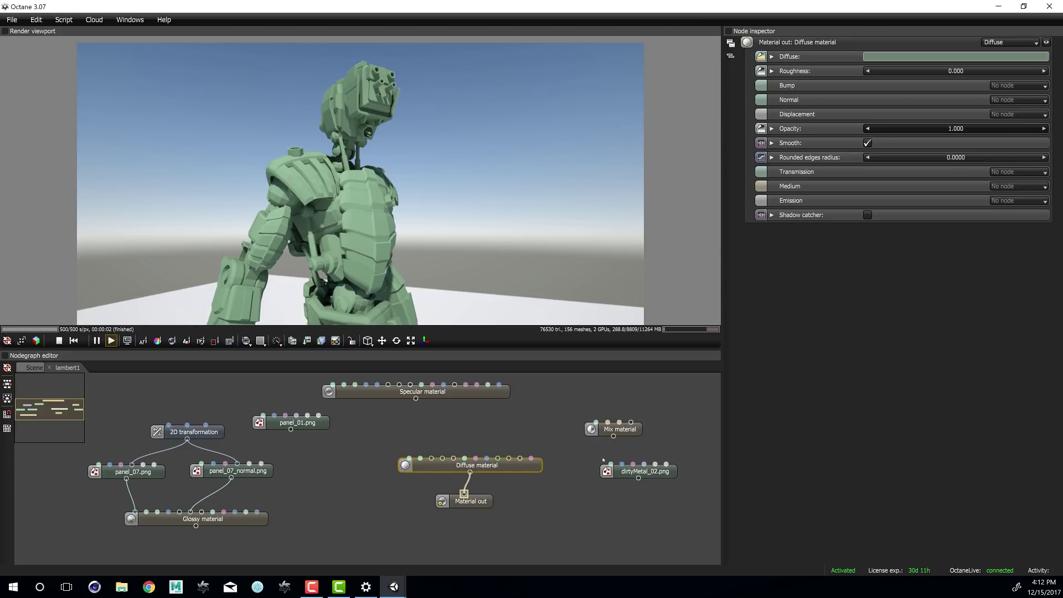
{"action": "left_click_drag", "start_coordinate": [623, 473], "coordinate": [375, 432]}
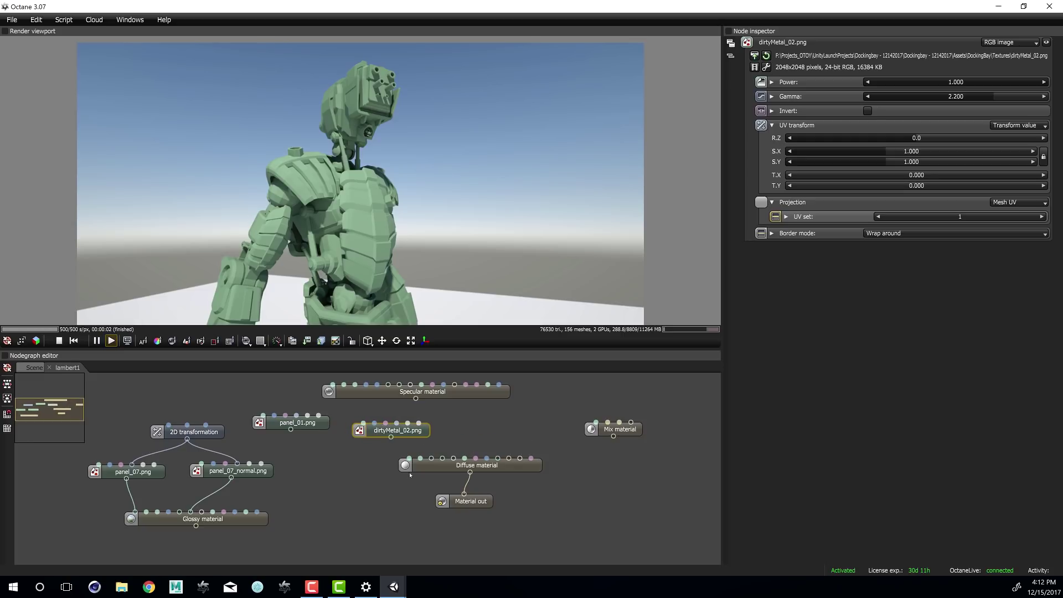
{"action": "left_click", "coordinate": [396, 449]}
{"action": "left_click_drag", "start_coordinate": [414, 465], "coordinate": [407, 468]}
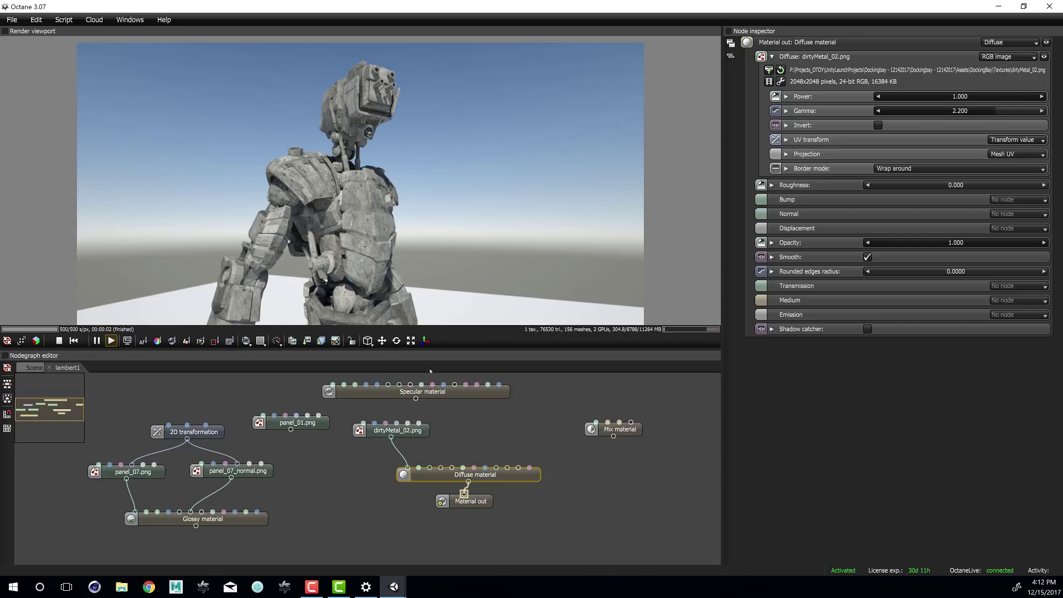
Change the power of the dirtyMetal_02.png texture from Greyscale color to RGB color
{"action": "left_click_drag", "start_coordinate": [397, 435], "coordinate": [409, 435]}
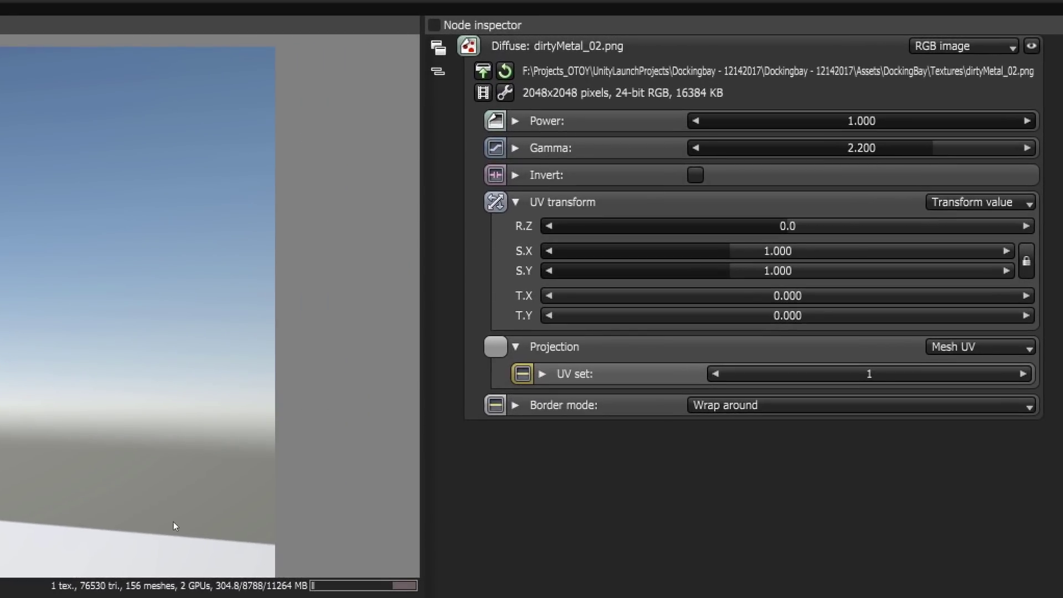
{"action": "left_click", "coordinate": [515, 121]}
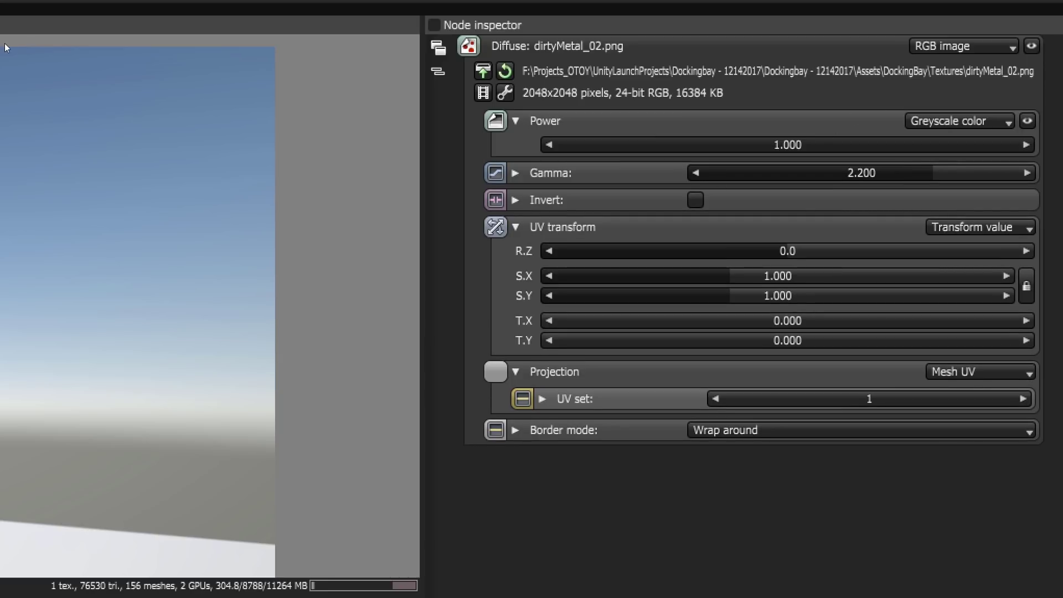
{"action": "left_click", "coordinate": [947, 123]}
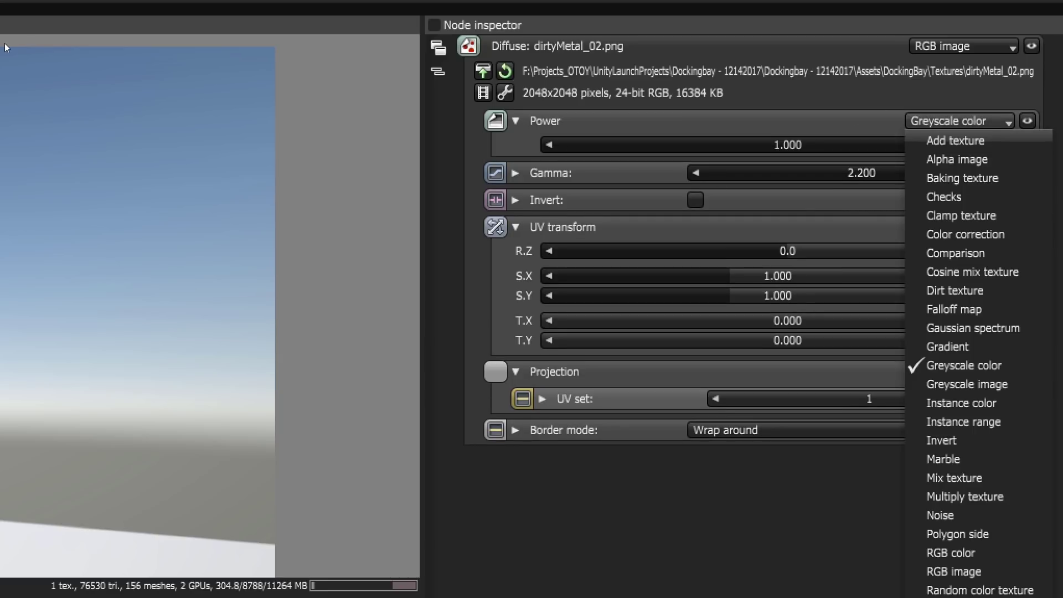
{"action": "left_click", "coordinate": [963, 549]}
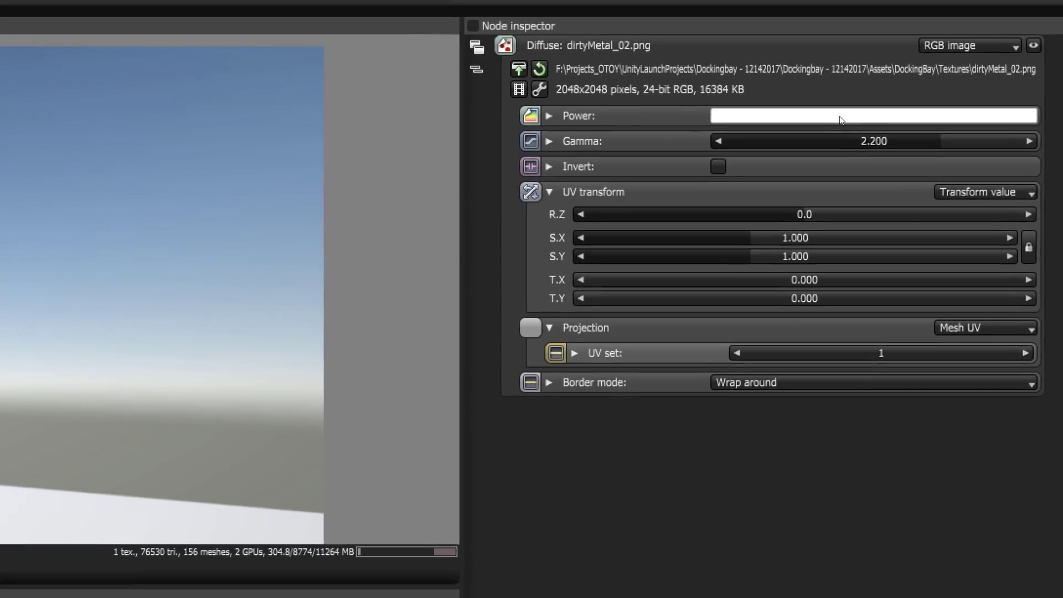
Try light blue and green power tints on dirtyMetal_02.png, and return the colour to near white
{"action": "left_click", "coordinate": [831, 120]}
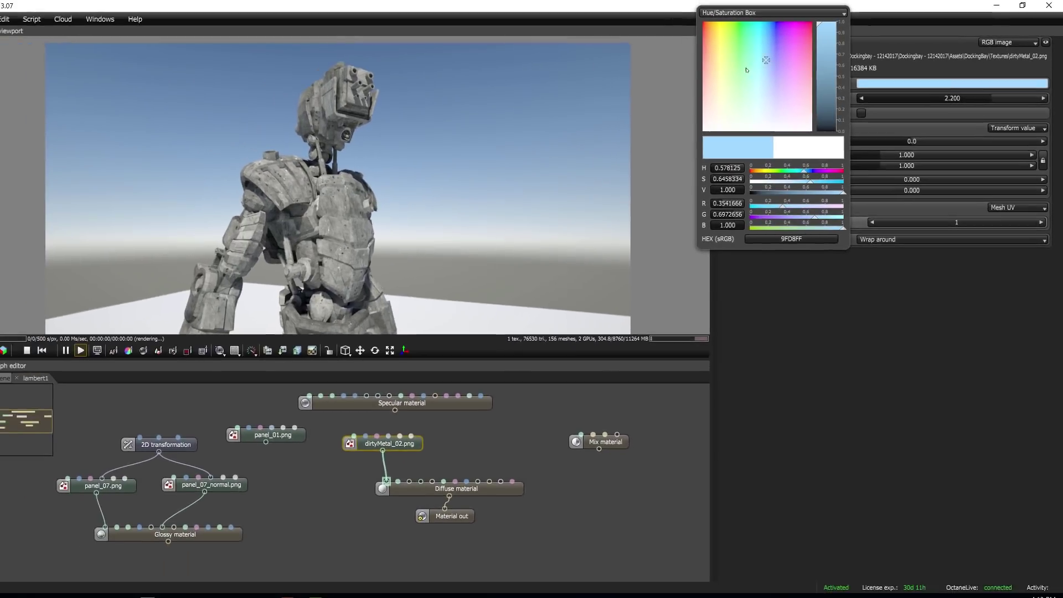
{"action": "left_click", "coordinate": [687, 79]}
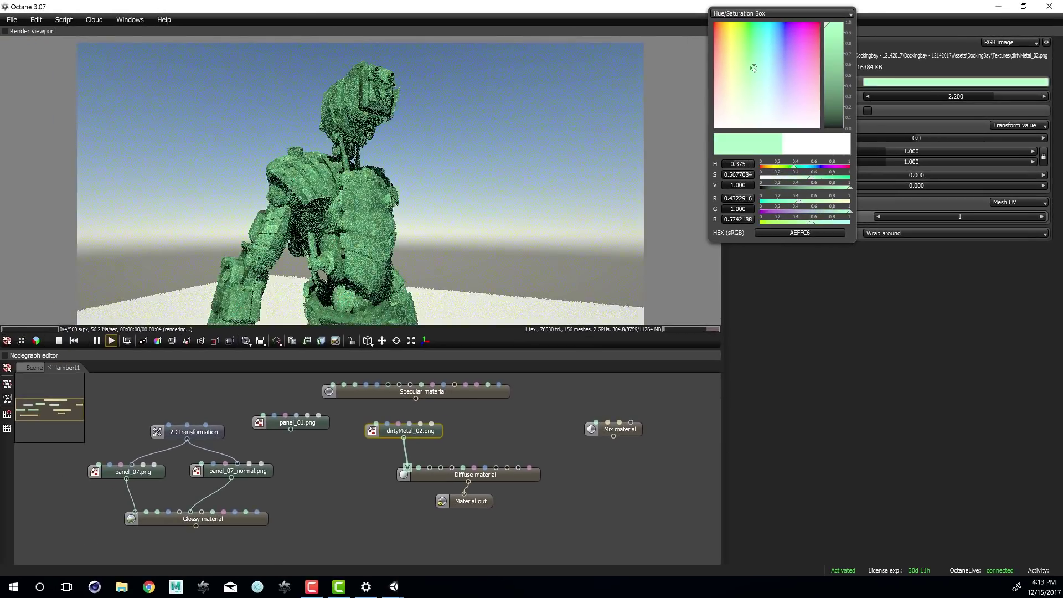
{"action": "left_click", "coordinate": [749, 72]}
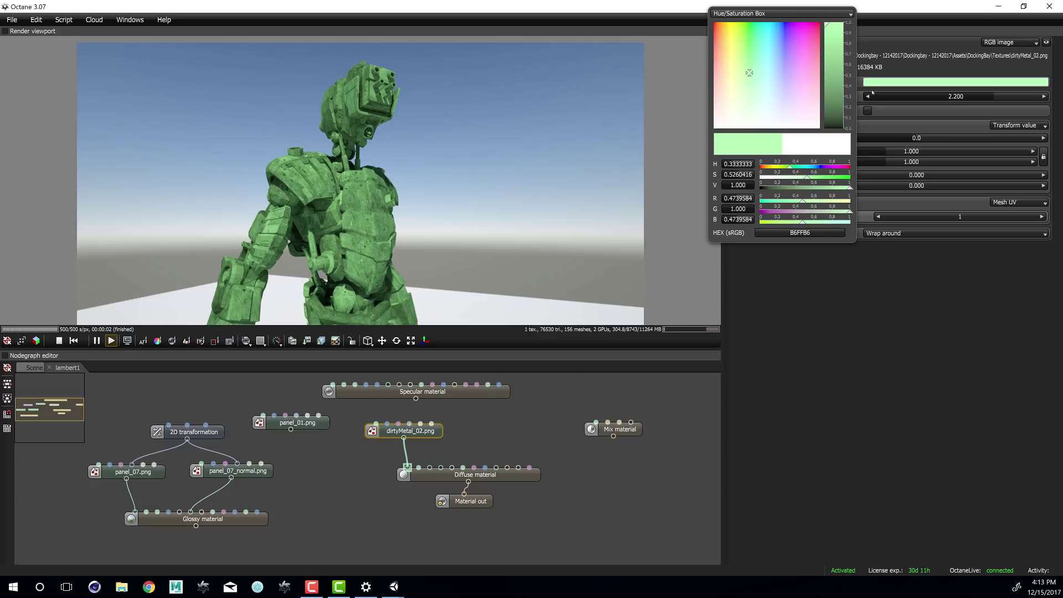
{"action": "left_click", "coordinate": [758, 64]}
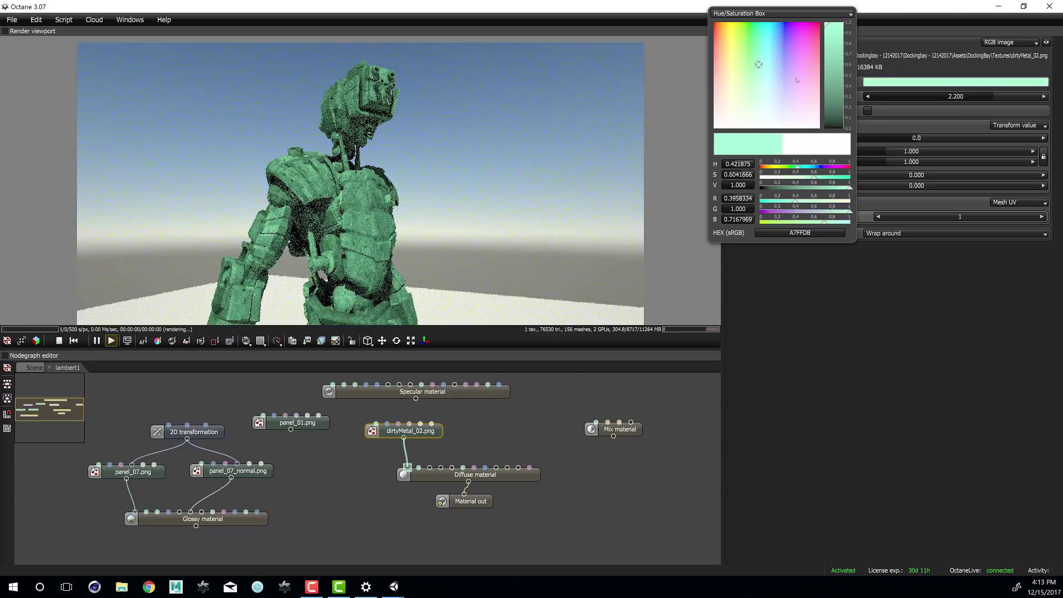
{"action": "left_click", "coordinate": [792, 125]}
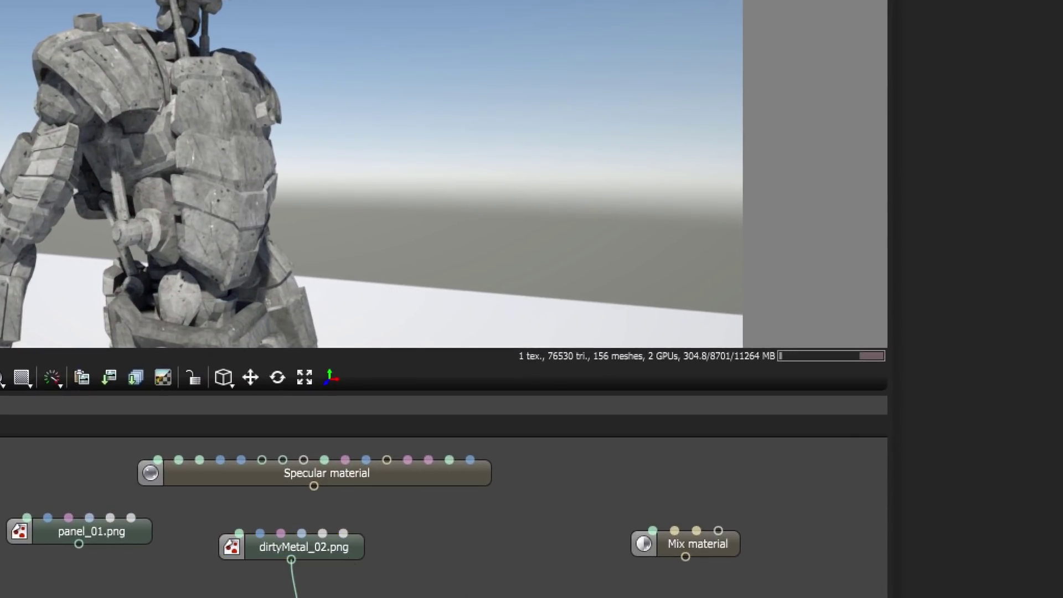
Shift dirtyMetal_02.png aside and add a Multiply texture node beside it above the Diffuse material
{"action": "left_click_drag", "start_coordinate": [349, 559], "coordinate": [277, 579]}
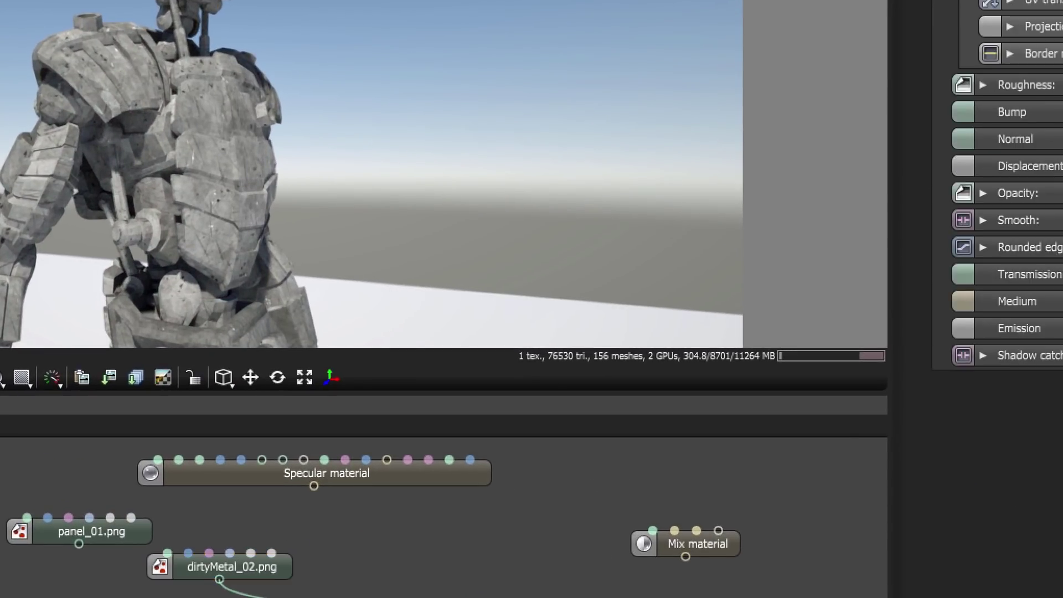
{"action": "right_click", "coordinate": [371, 575]}
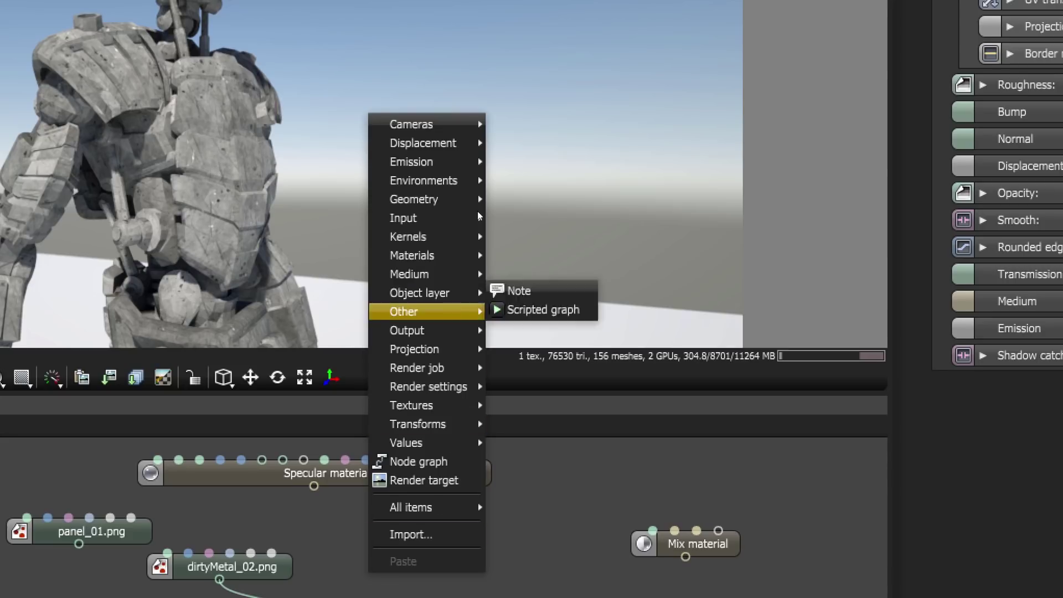
{"action": "mouse_move", "coordinate": [414, 411]}
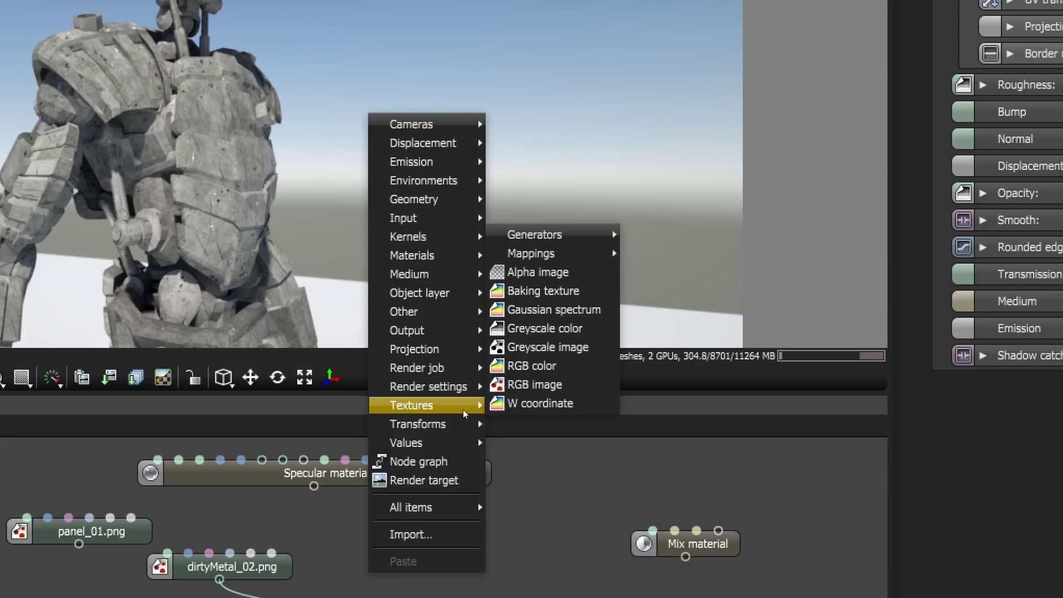
{"action": "mouse_move", "coordinate": [577, 255]}
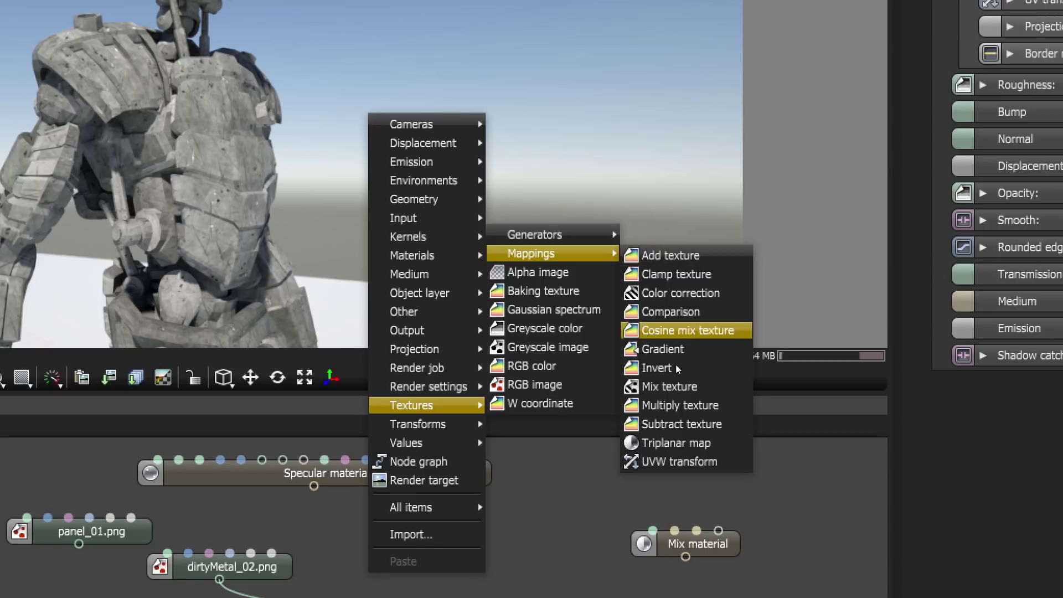
{"action": "left_click", "coordinate": [680, 406]}
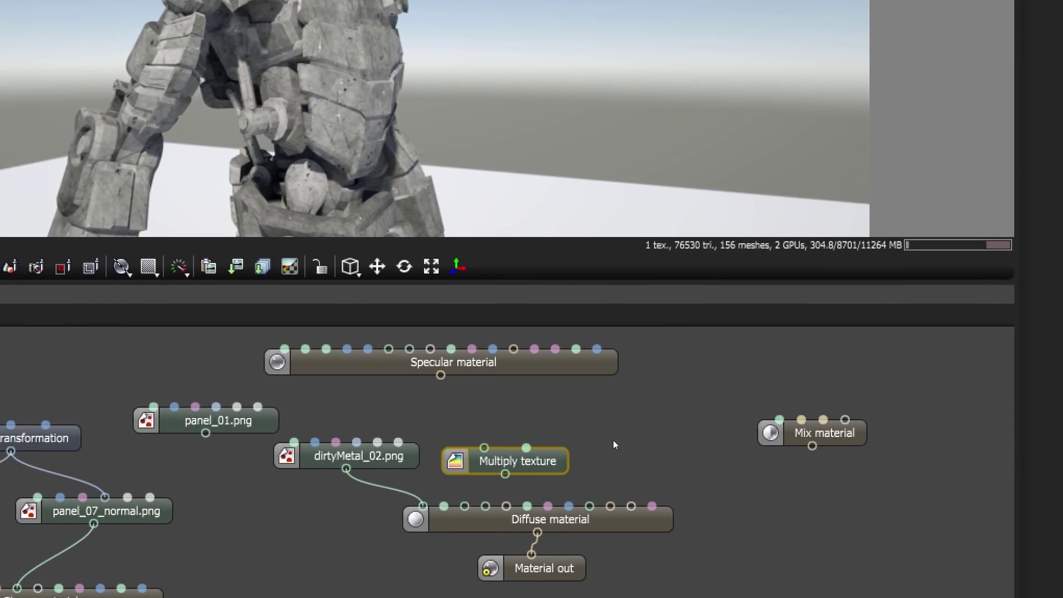
Add an RGB color texture node and place it between the Multiply texture and the Mix material
{"action": "right_click", "coordinate": [613, 440]}
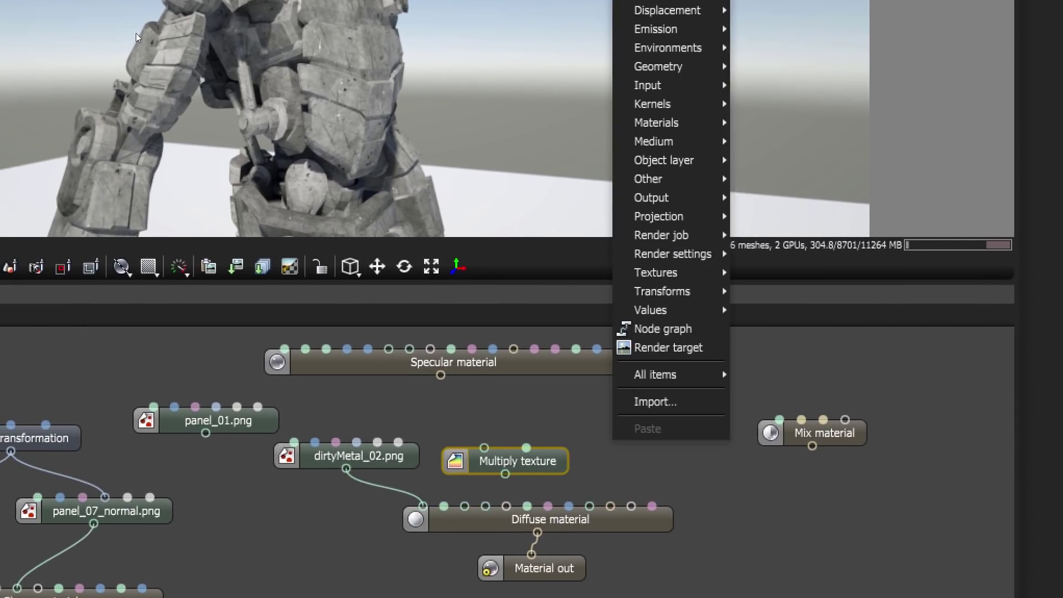
{"action": "mouse_move", "coordinate": [664, 272]}
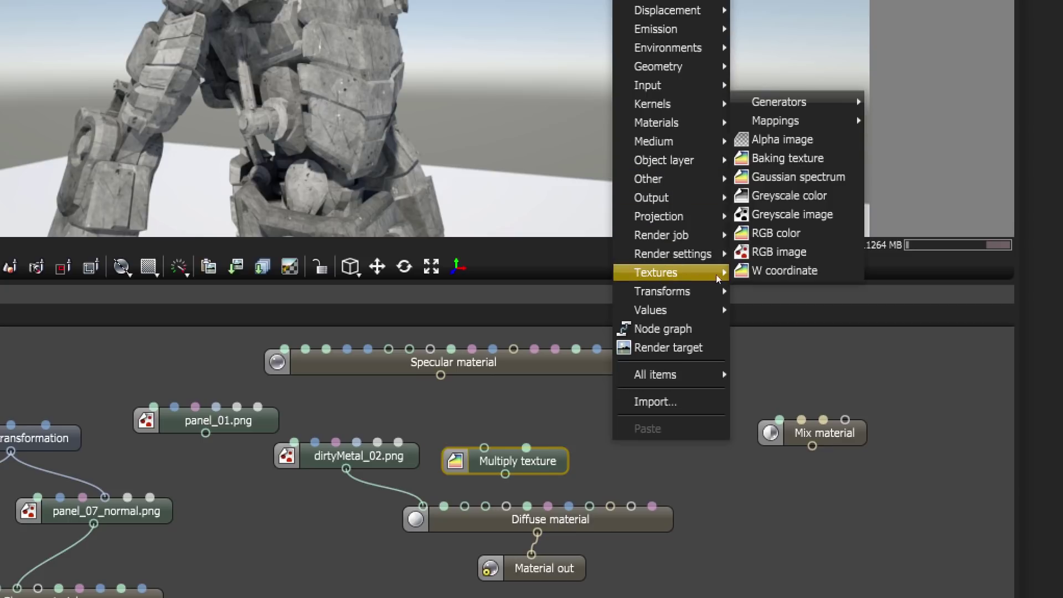
{"action": "left_click", "coordinate": [782, 238]}
{"action": "left_click_drag", "start_coordinate": [637, 443], "coordinate": [665, 422]}
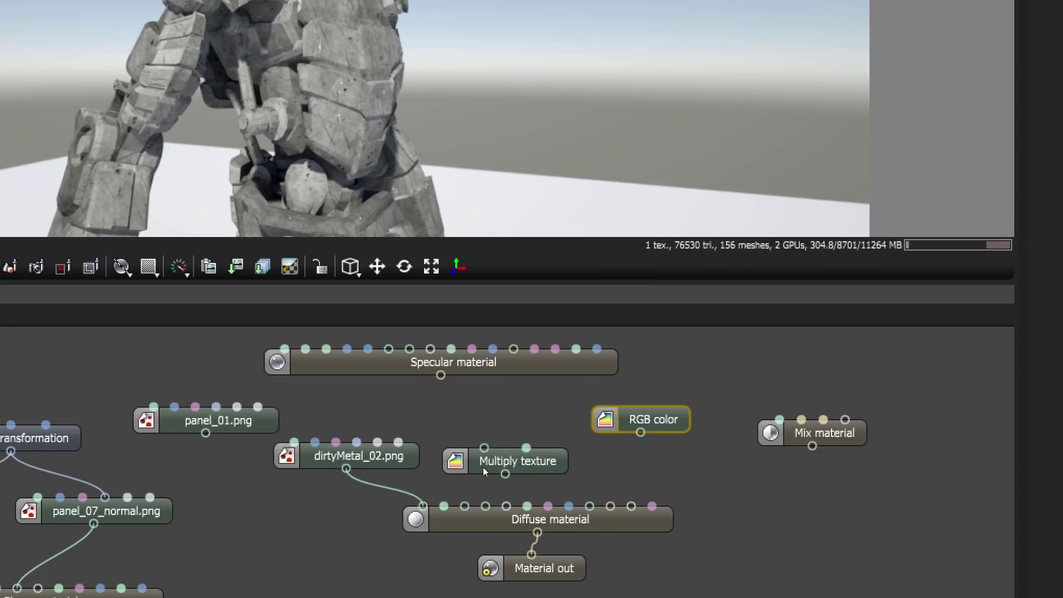
Connect dirtyMetal_02.png and the RGB color to the Multiply texture, and feed it into the Diffuse material's Diffuse input
{"action": "left_click_drag", "start_coordinate": [482, 466], "coordinate": [475, 474]}
{"action": "left_click_drag", "start_coordinate": [403, 455], "coordinate": [477, 455]}
{"action": "left_click_drag", "start_coordinate": [641, 433], "coordinate": [423, 505]}
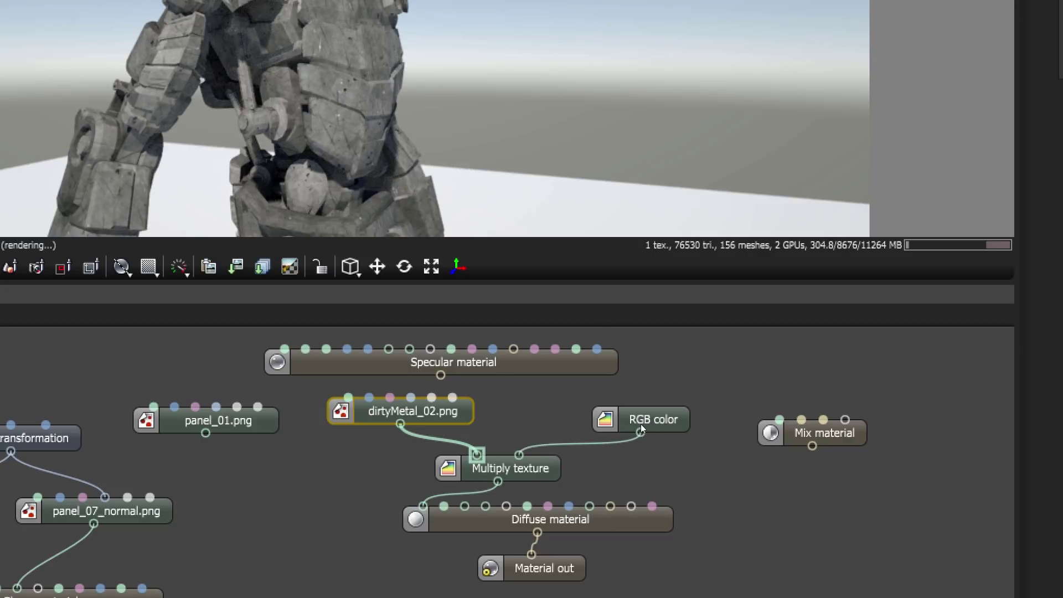
Set the RGB color node to a bright green, hex 76D98B, to tint the dirty metal texture
{"action": "left_click", "coordinate": [652, 419]}
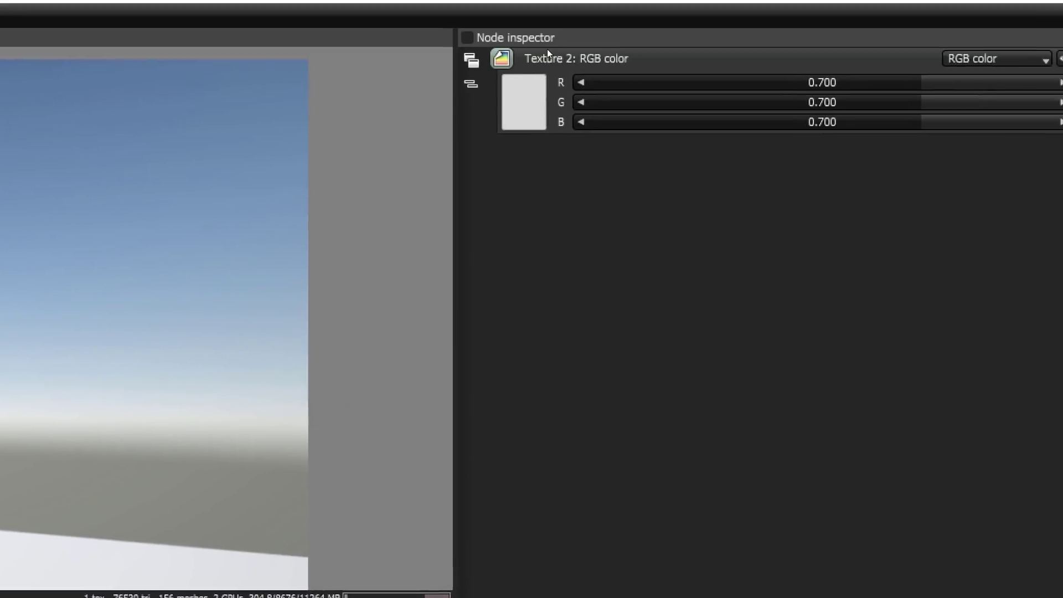
{"action": "left_click", "coordinate": [524, 102]}
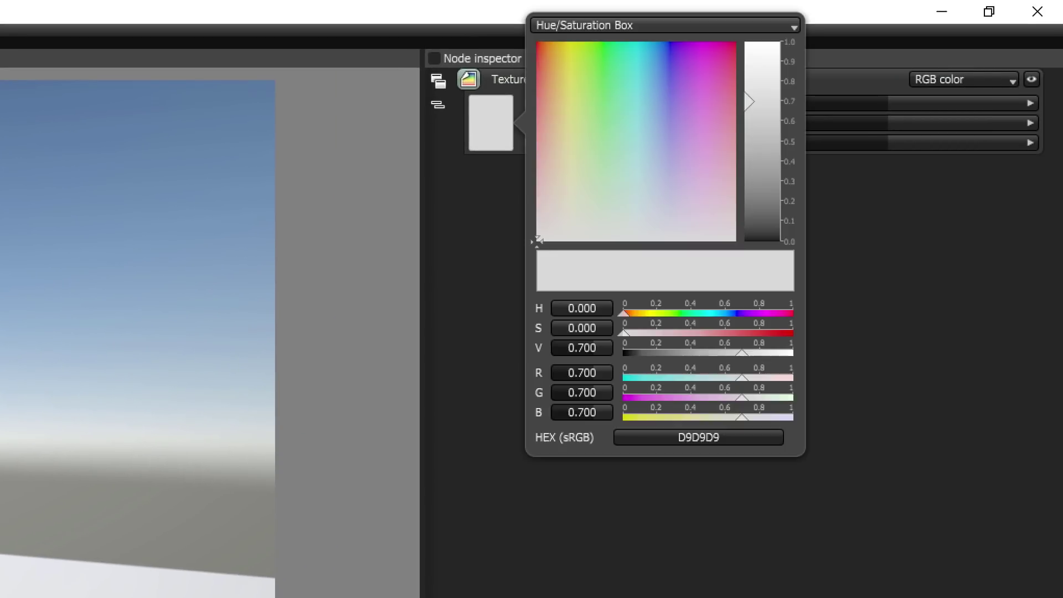
{"action": "left_click_drag", "start_coordinate": [722, 147], "coordinate": [616, 88]}
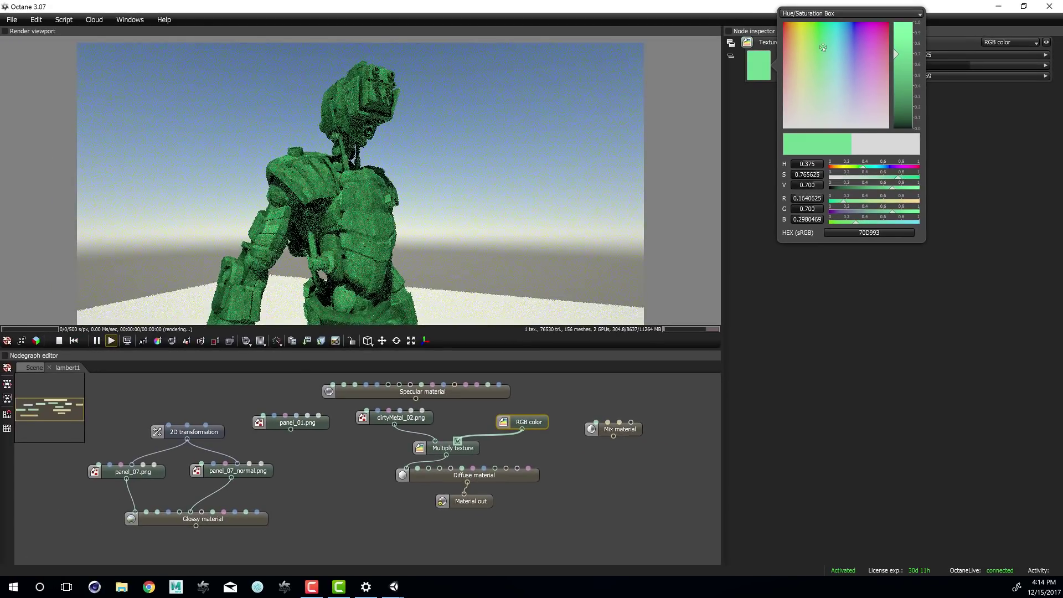
{"action": "left_click_drag", "start_coordinate": [825, 47], "coordinate": [821, 50]}
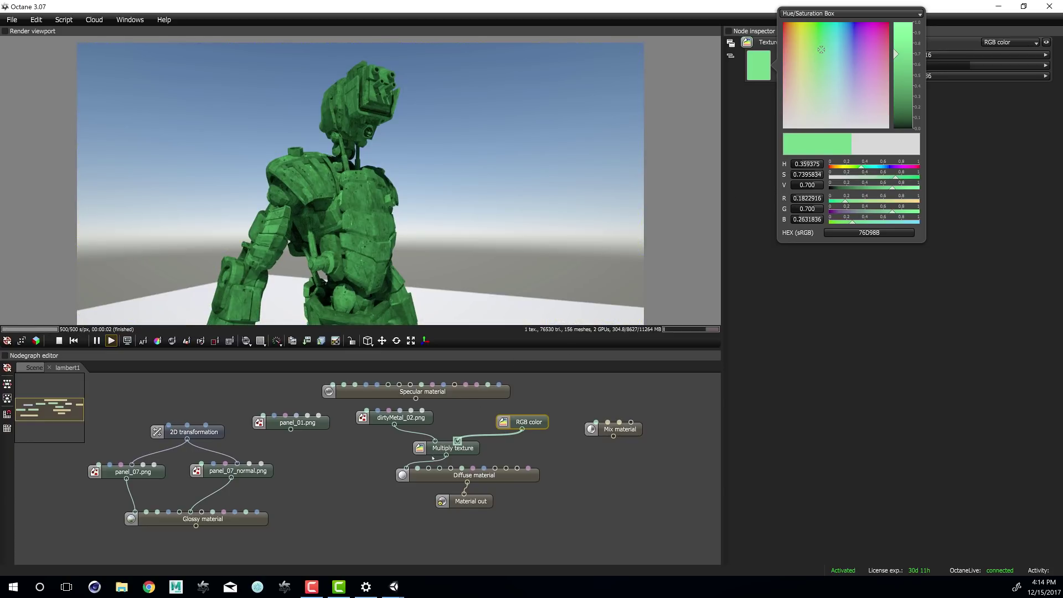
{"action": "left_click", "coordinate": [477, 501]}
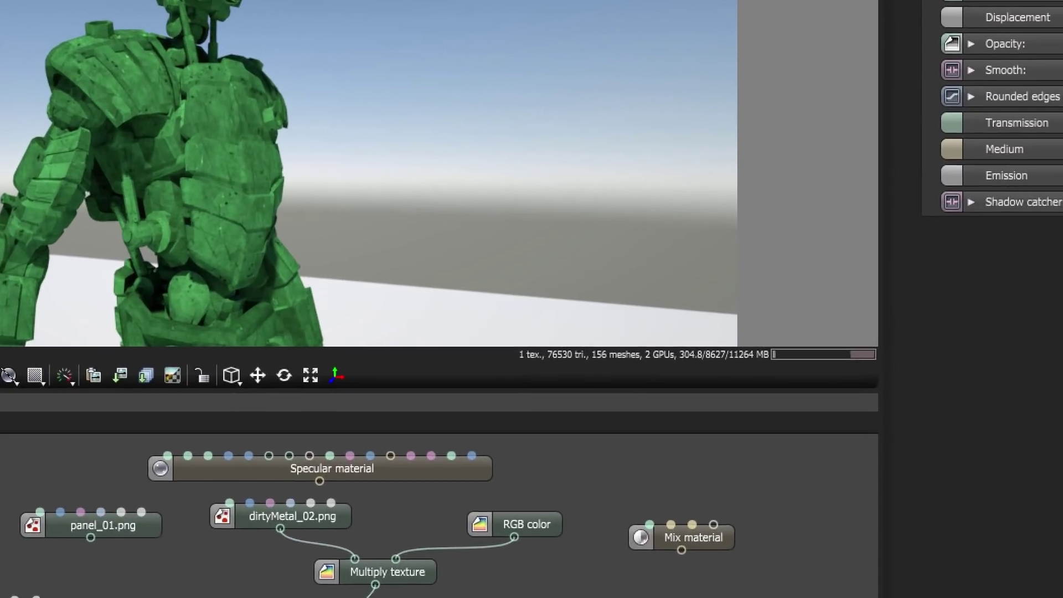
{"action": "right_click", "coordinate": [529, 487]}
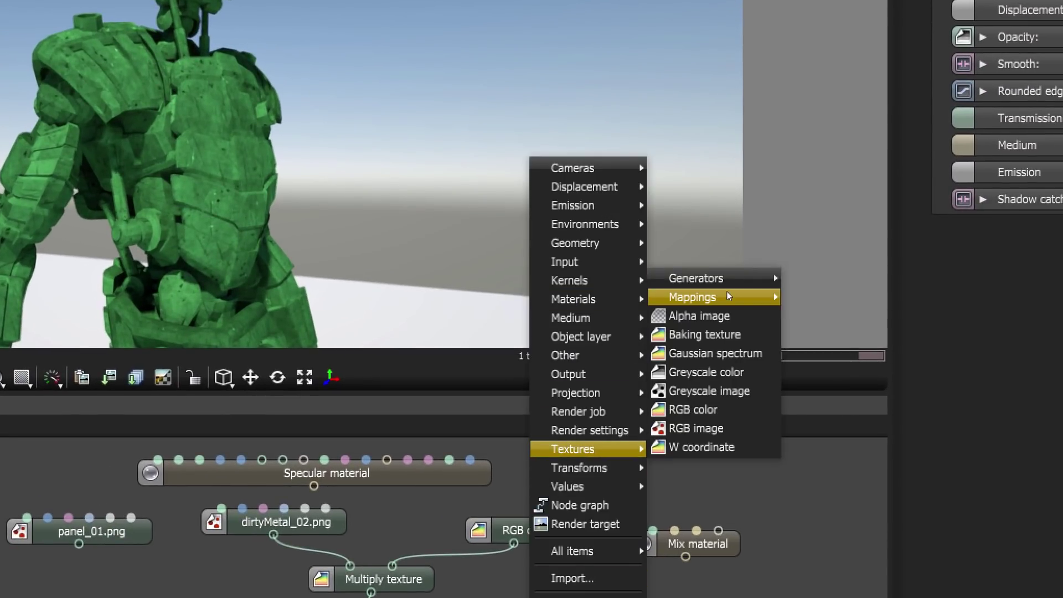
{"action": "mouse_move", "coordinate": [723, 294]}
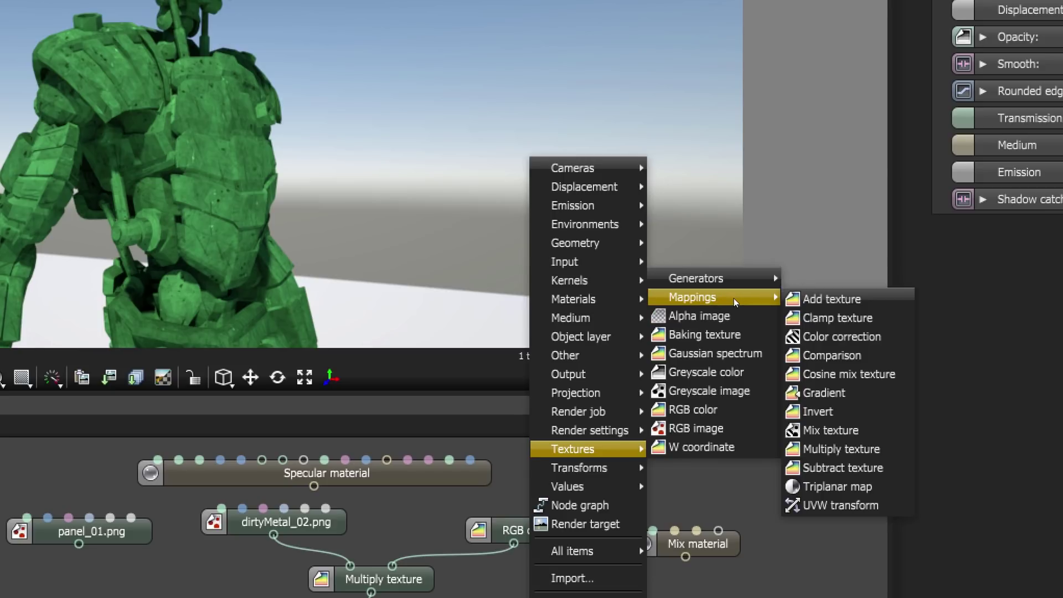
{"action": "mouse_move", "coordinate": [742, 274]}
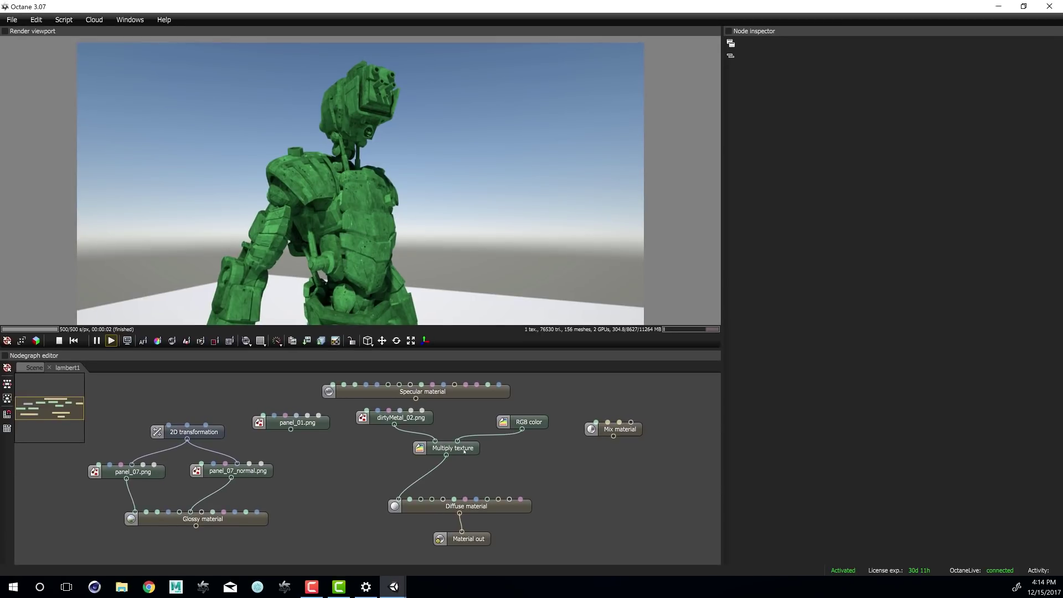
Move the Multiply texture closer to the Diffuse material, with dirtyMetal_02.png and RGB color placed side by side just above it
{"action": "left_click_drag", "start_coordinate": [464, 450], "coordinate": [431, 477]}
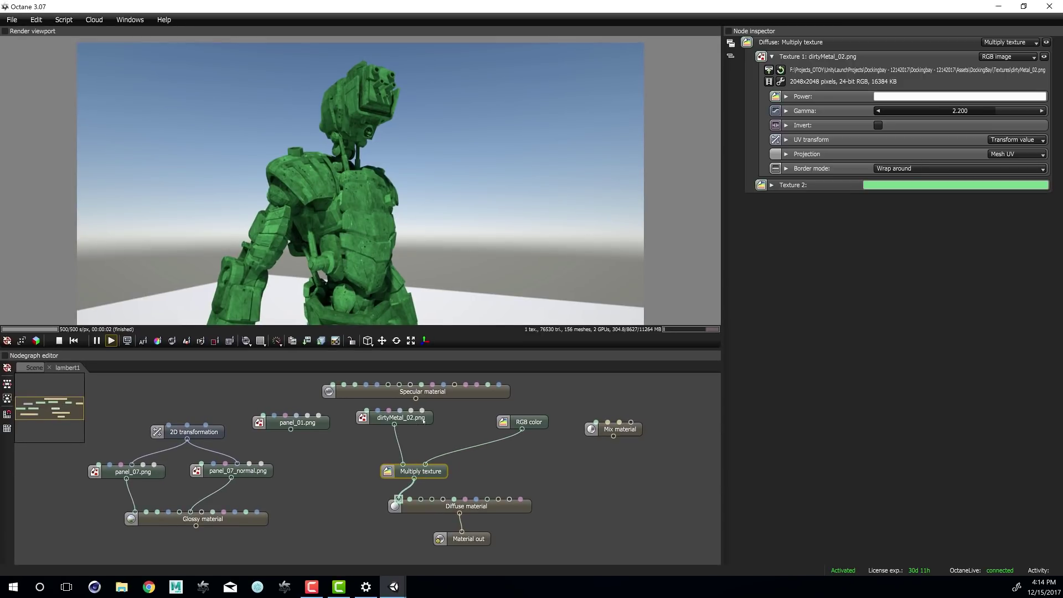
{"action": "left_click_drag", "start_coordinate": [430, 416], "coordinate": [413, 434]}
{"action": "left_click_drag", "start_coordinate": [539, 423], "coordinate": [473, 434]}
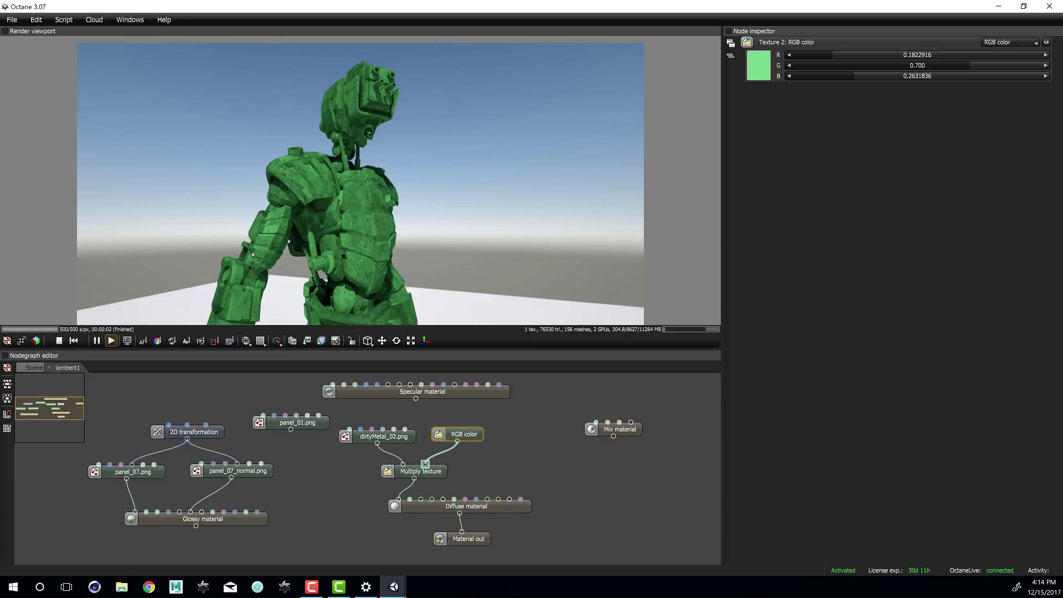
Give the Diffuse material a Black body emission with a temperature of about 2645 and surface brightness enabled
{"action": "left_click", "coordinate": [506, 505]}
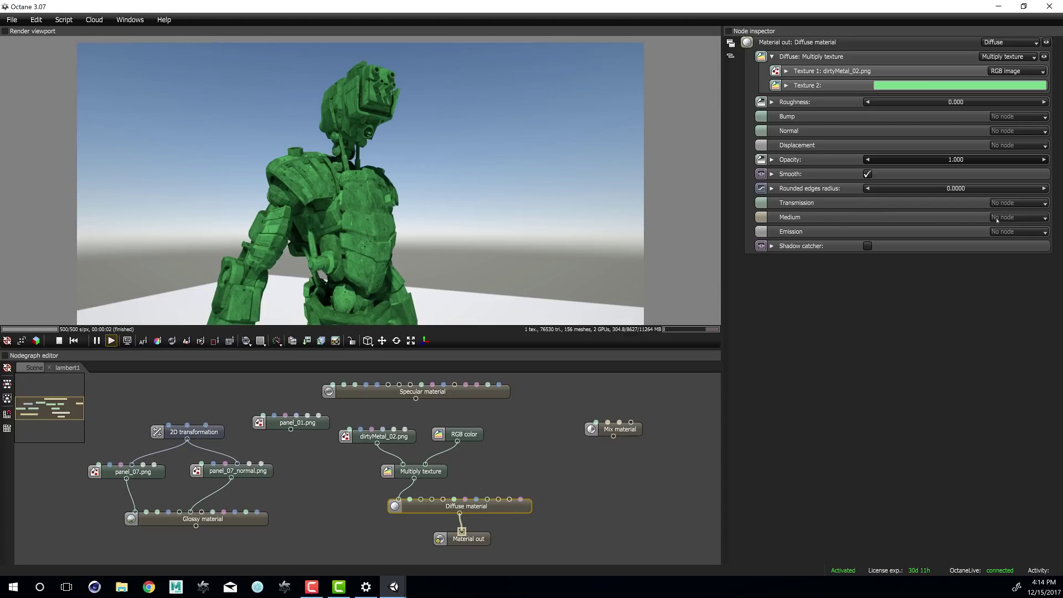
{"action": "left_click", "coordinate": [1028, 233]}
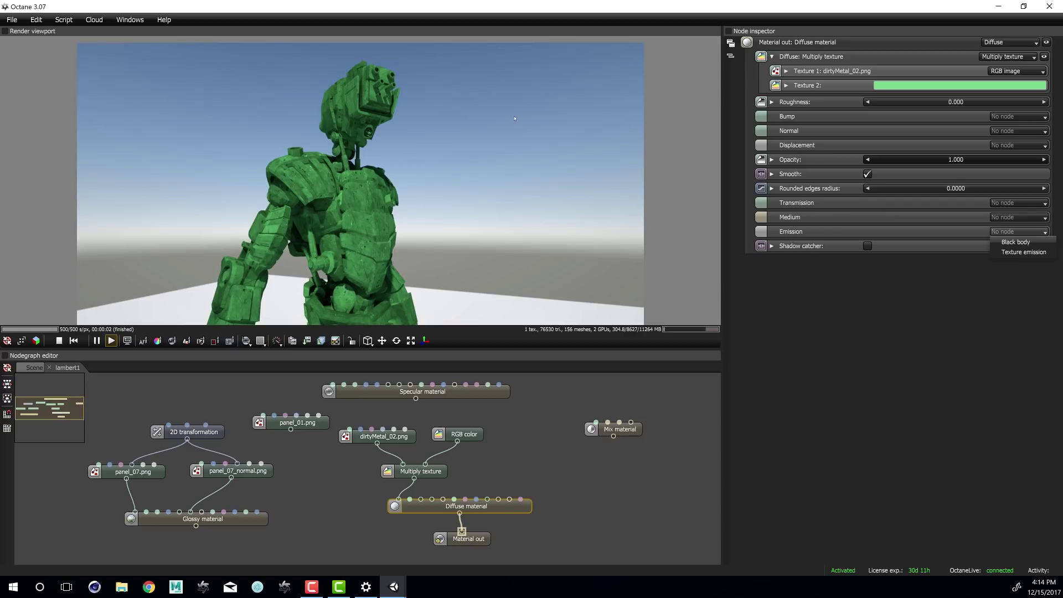
{"action": "left_click", "coordinate": [1016, 242]}
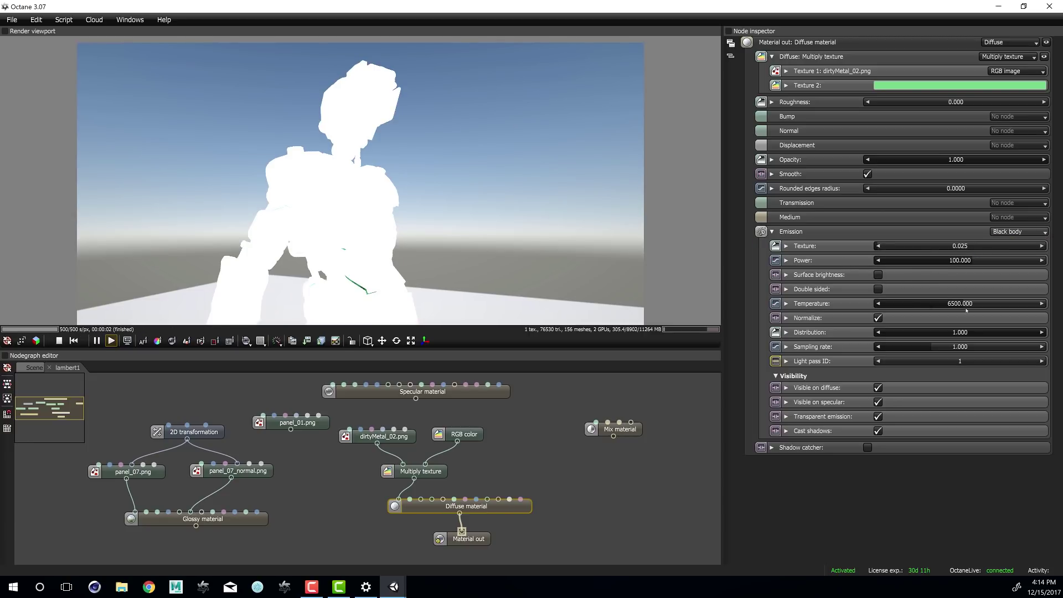
{"action": "left_click_drag", "start_coordinate": [942, 304], "coordinate": [907, 336]}
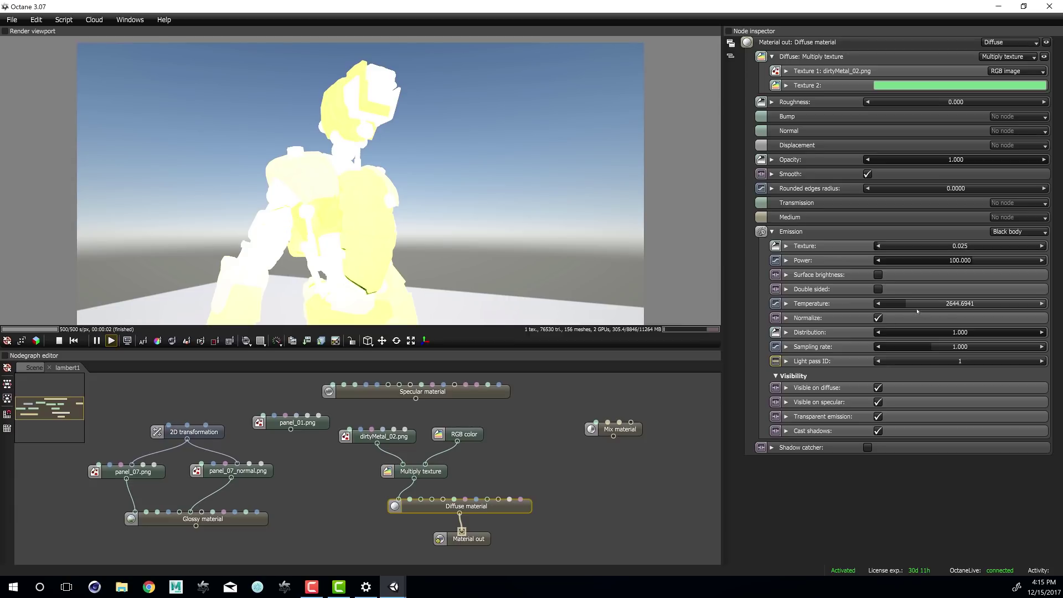
{"action": "left_click", "coordinate": [879, 275]}
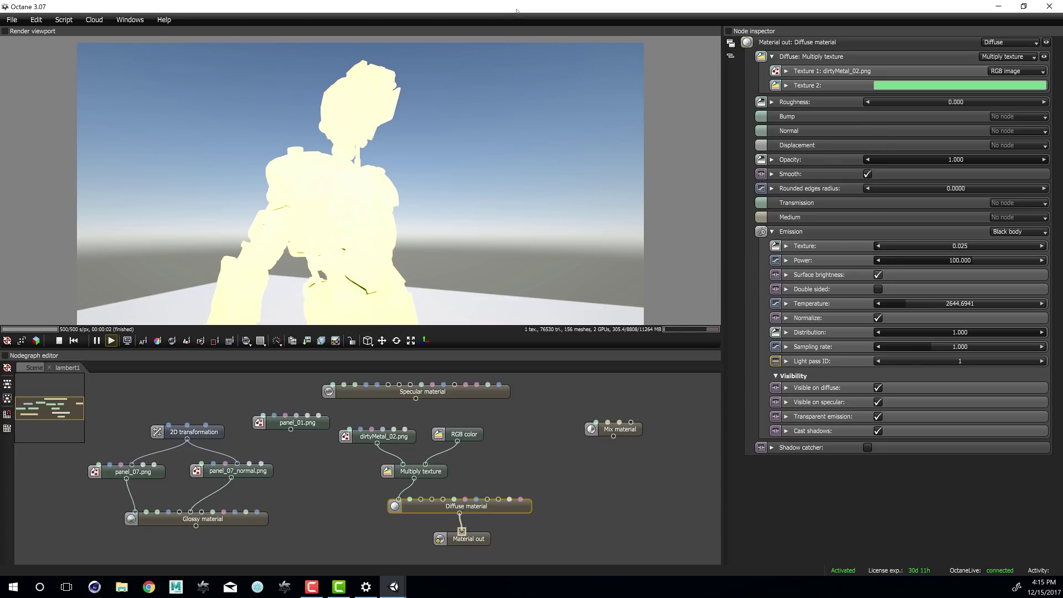
Switch to Unity and reframe the Scene view to show more of the robot's body from the front
{"action": "left_click_drag", "start_coordinate": [258, 6], "coordinate": [531, 427]}
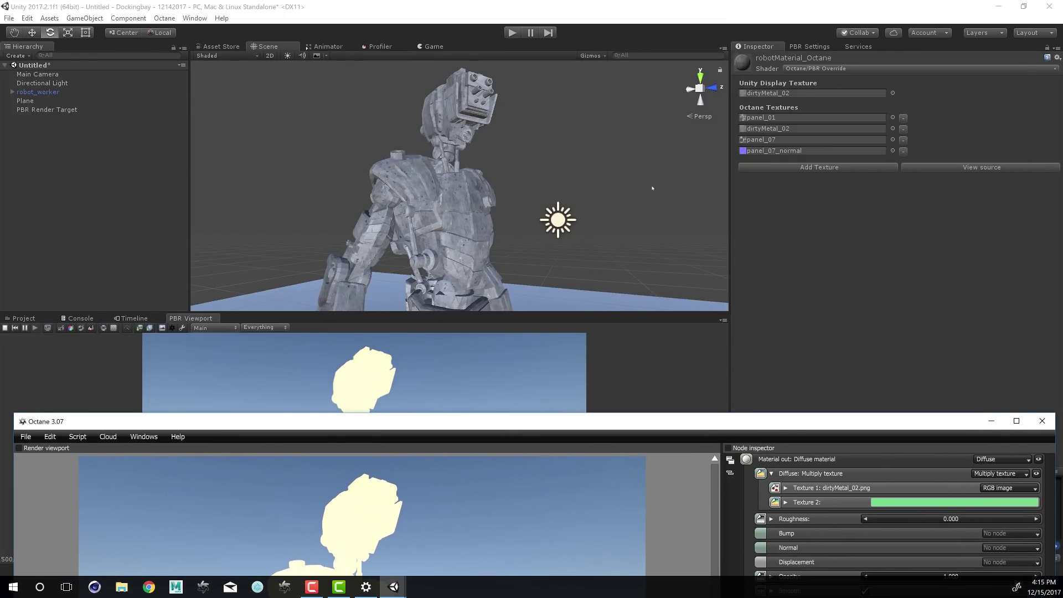
{"action": "left_click_drag", "start_coordinate": [566, 272], "coordinate": [434, 316], "text": "alt"}
{"action": "scroll", "coordinate": [443, 210], "scroll_direction": "down", "scroll_amount": 2}
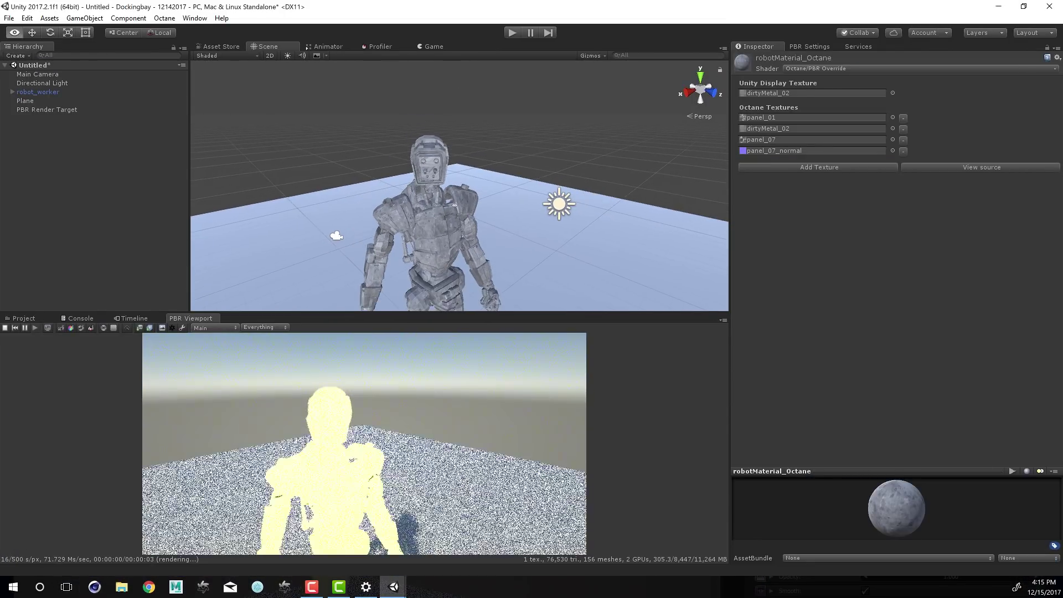
{"action": "middle_click_drag", "start_coordinate": [443, 198], "coordinate": [438, 137]}
{"action": "left_click_drag", "start_coordinate": [438, 137], "coordinate": [438, 123], "text": "alt"}
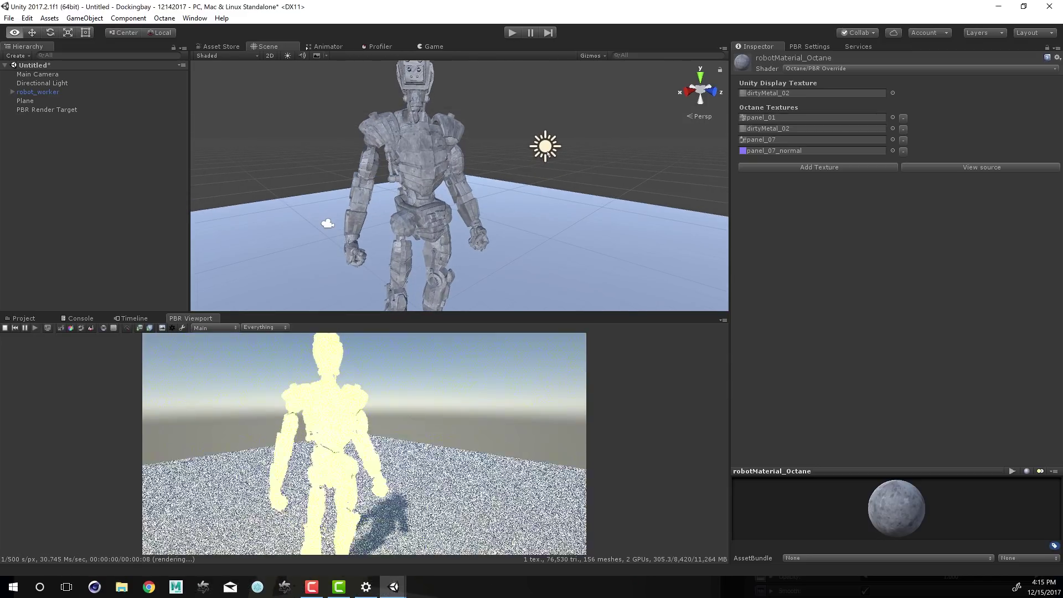
Rotate the Directional Light until the sky goes dark, and frame the robot down to its feet
{"action": "left_click", "coordinate": [545, 146]}
{"action": "left_click_drag", "start_coordinate": [530, 166], "coordinate": [468, 232]}
{"action": "middle_click_drag", "start_coordinate": [437, 159], "coordinate": [437, 158]}
{"action": "left_click_drag", "start_coordinate": [437, 158], "coordinate": [435, 302], "text": "alt"}
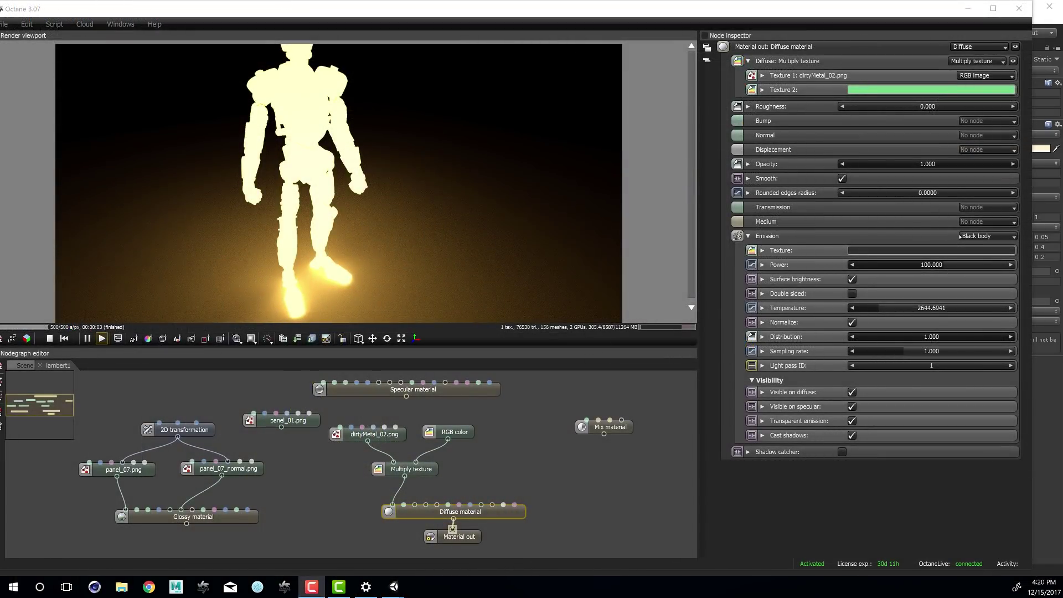
Change the Diffuse material's emission to Texture emission and use a Dirt texture as its texture
{"action": "left_click", "coordinate": [969, 237]}
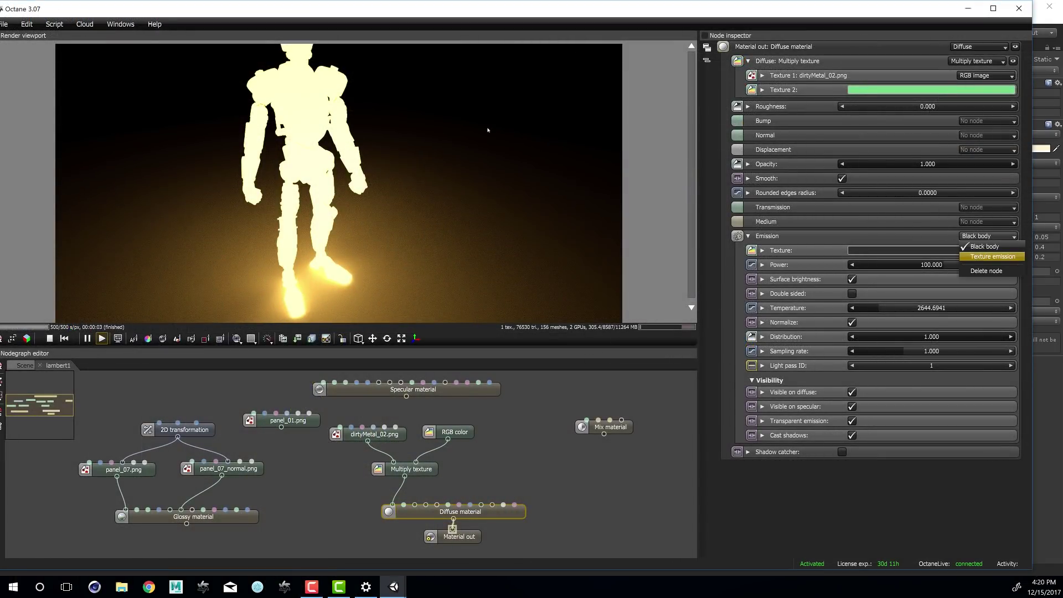
{"action": "left_click", "coordinate": [980, 256]}
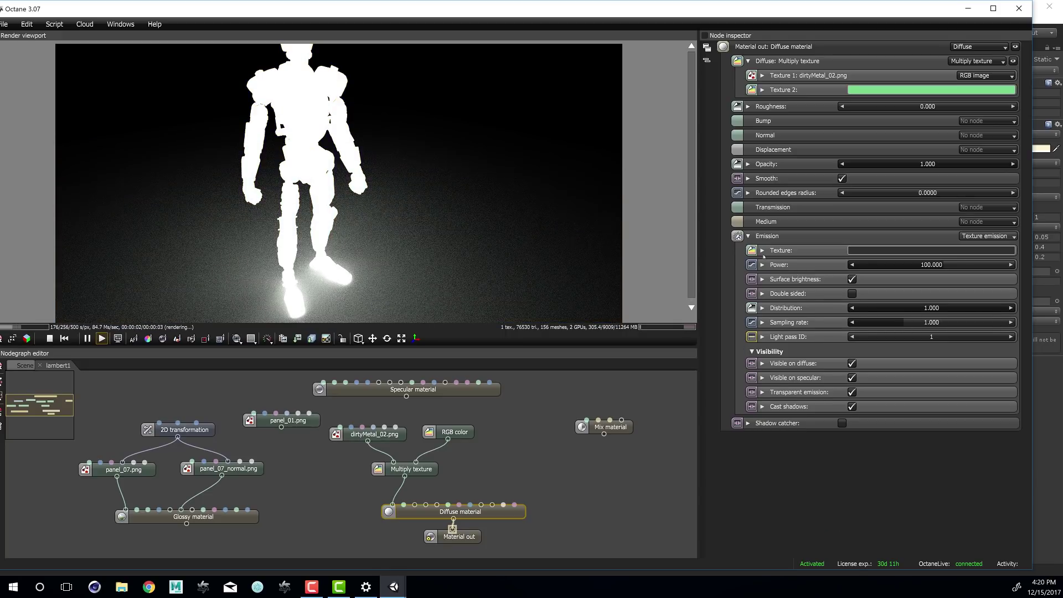
{"action": "left_click", "coordinate": [763, 250]}
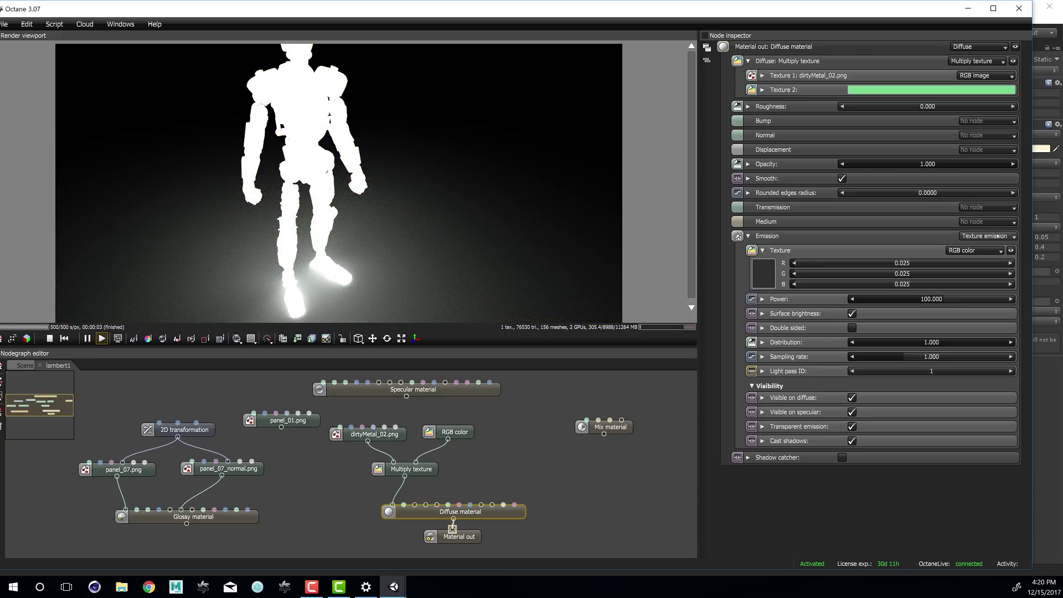
{"action": "left_click", "coordinate": [986, 251]}
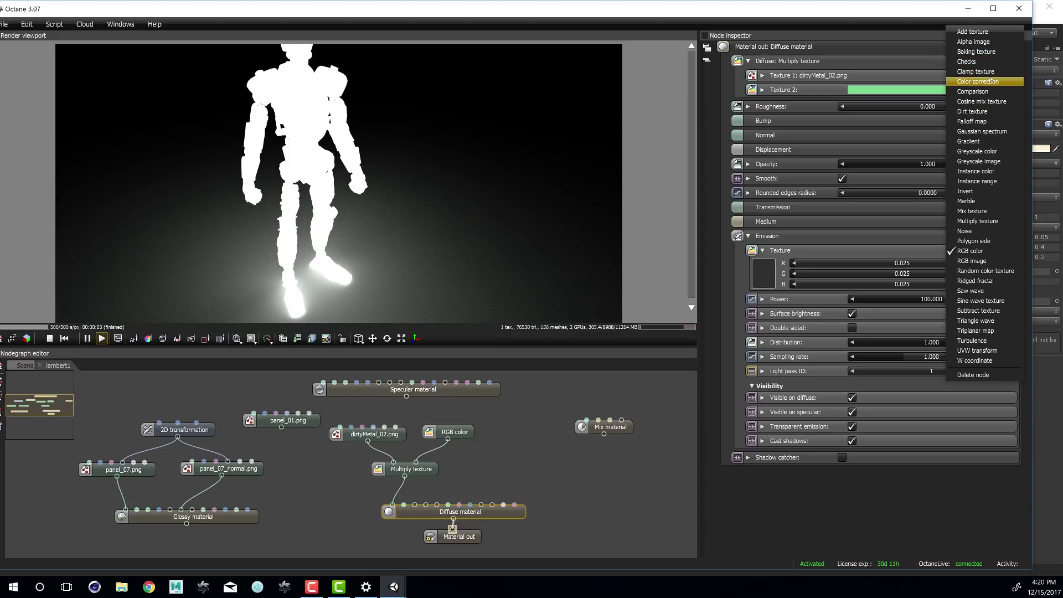
{"action": "left_click", "coordinate": [973, 112]}
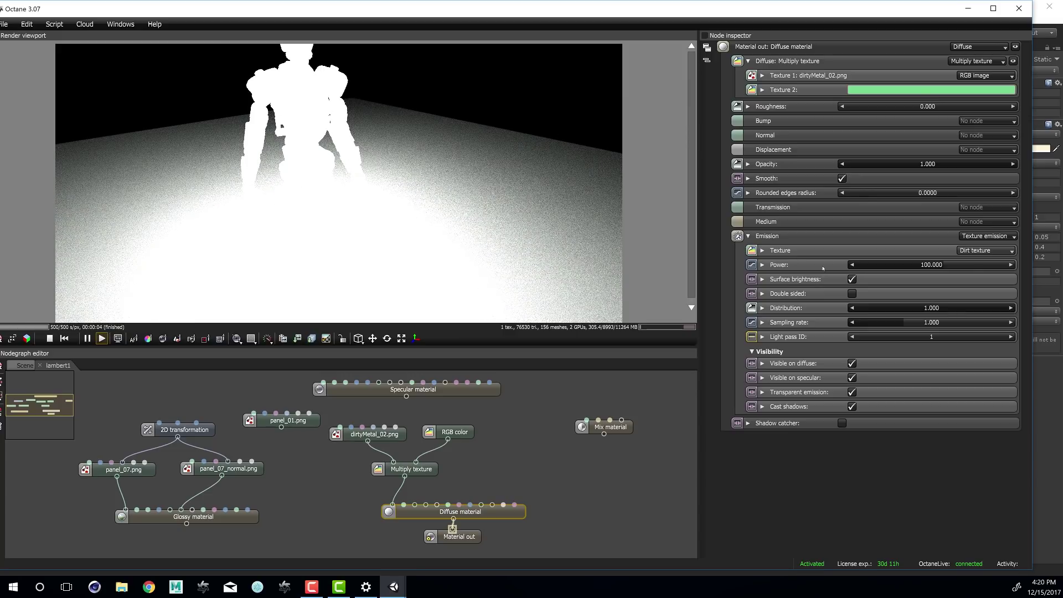
Set the power of the texture emission to 0.432
{"action": "left_click_drag", "start_coordinate": [945, 269], "coordinate": [876, 270]}
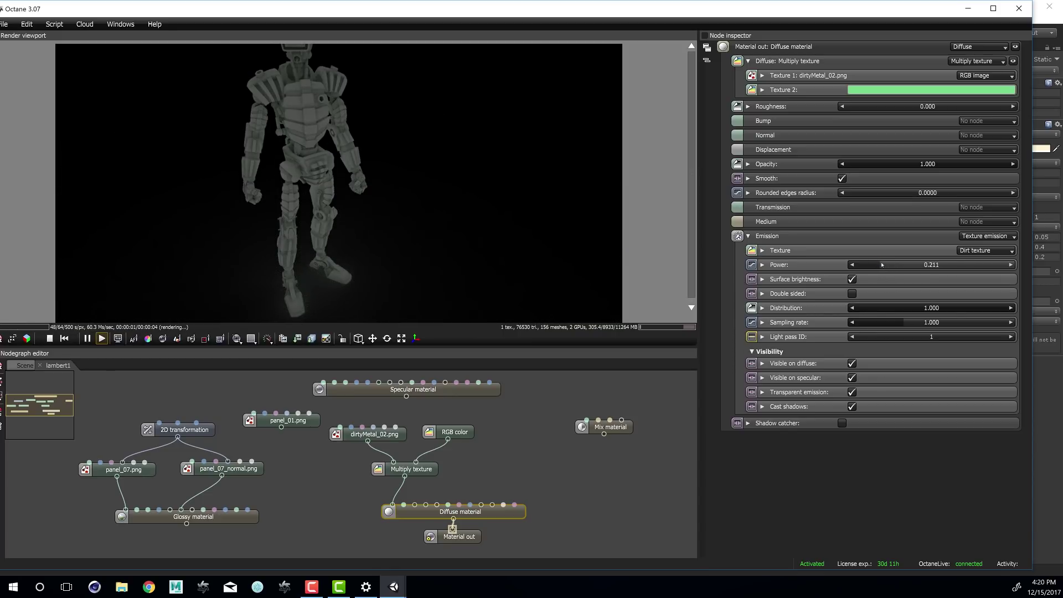
{"action": "left_click_drag", "start_coordinate": [876, 263], "coordinate": [889, 263]}
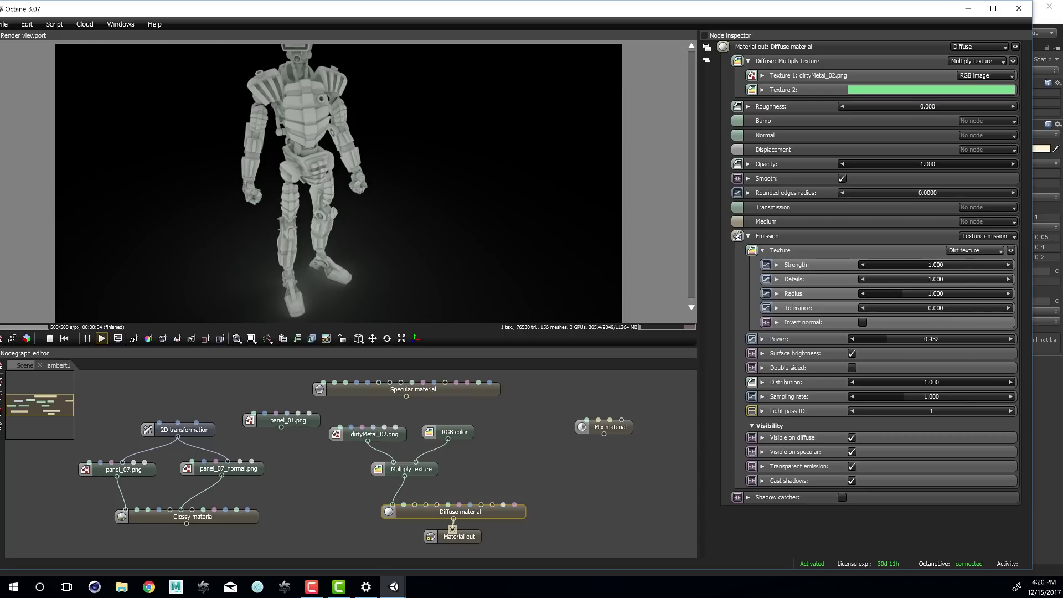
Set the Dirt texture's strength to 0.656, details to 34.8 and radius to 10.2, and try an emission power of 432 before setting 1.210
{"action": "left_click_drag", "start_coordinate": [936, 294], "coordinate": [908, 267]}
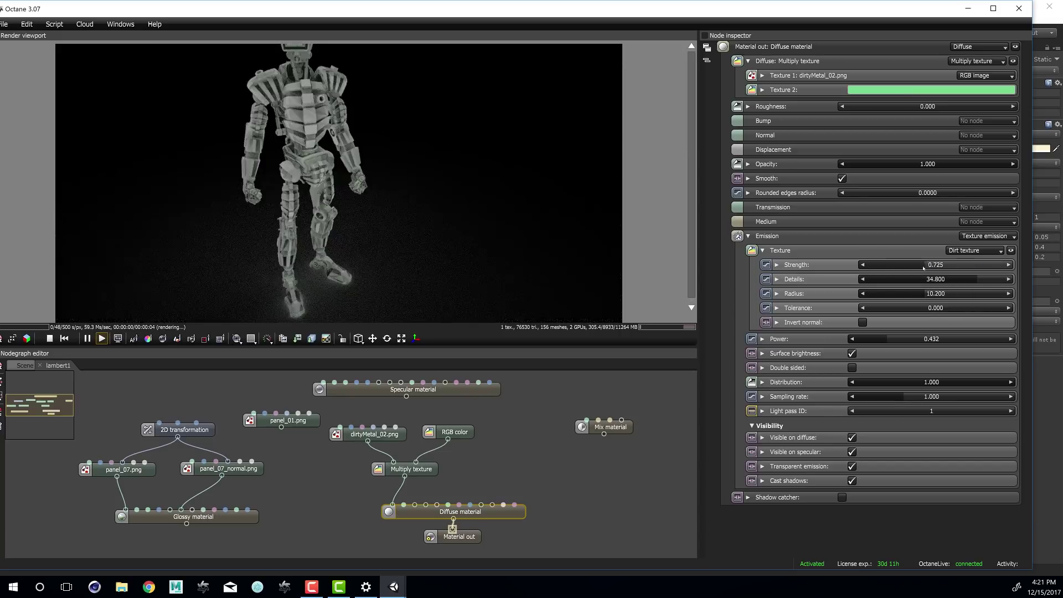
{"action": "left_click_drag", "start_coordinate": [886, 338], "coordinate": [919, 340]}
{"action": "double_click", "coordinate": [931, 339]}
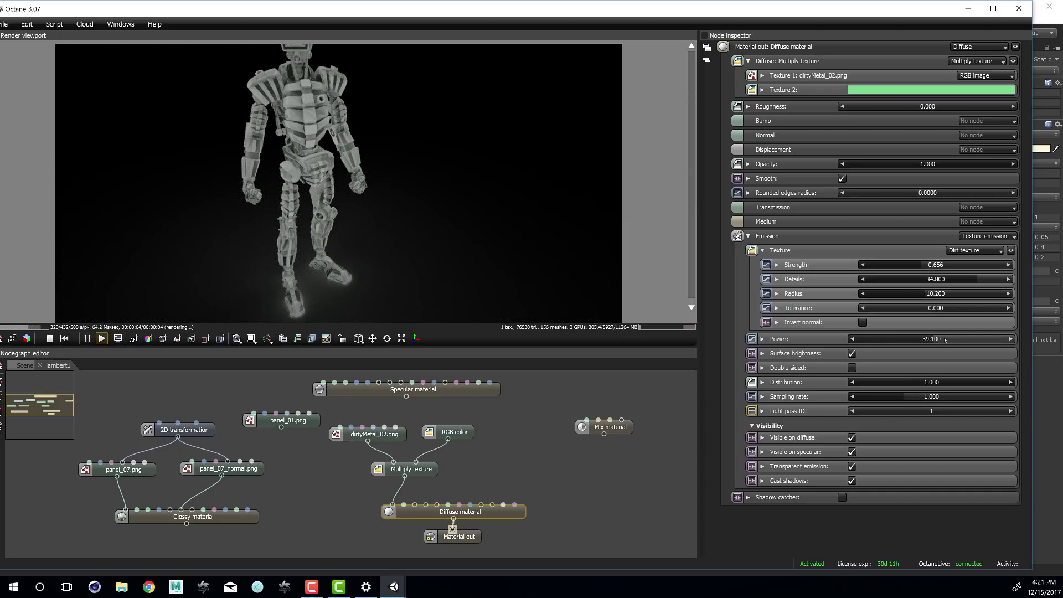
{"action": "type", "text": "432"}
{"action": "key", "text": "Return"}
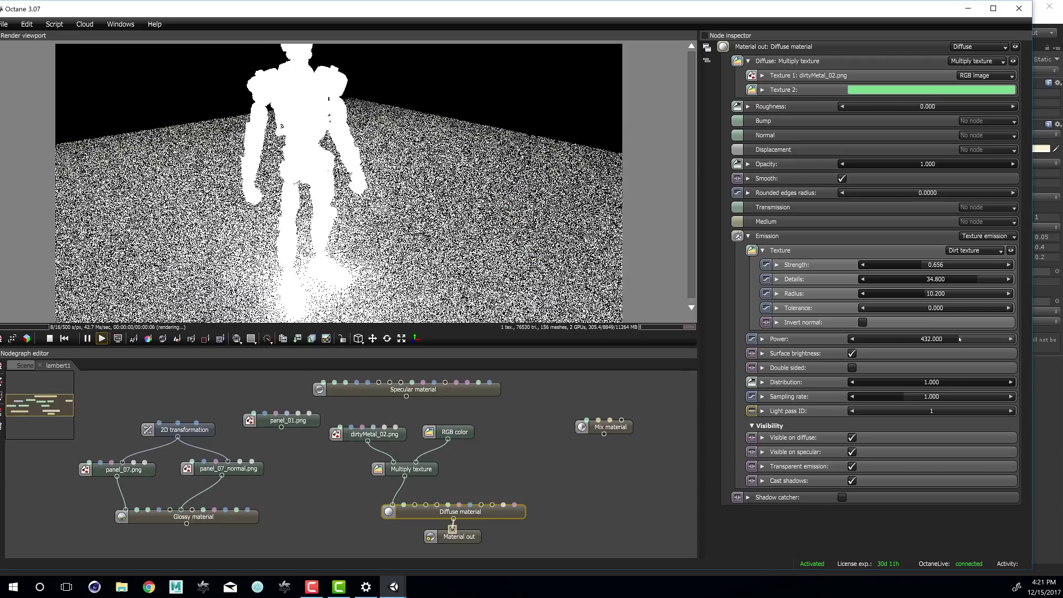
{"action": "left_click_drag", "start_coordinate": [959, 340], "coordinate": [894, 341]}
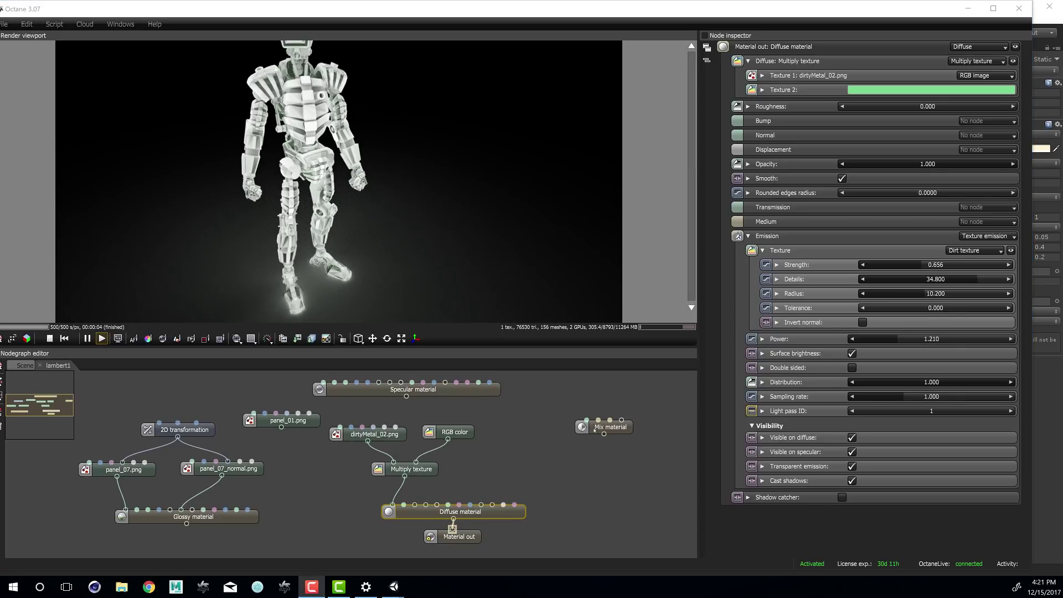
Disconnect the Diffuse material from Material out and connect the Mix material's output in its place
{"action": "left_click_drag", "start_coordinate": [595, 430], "coordinate": [513, 486]}
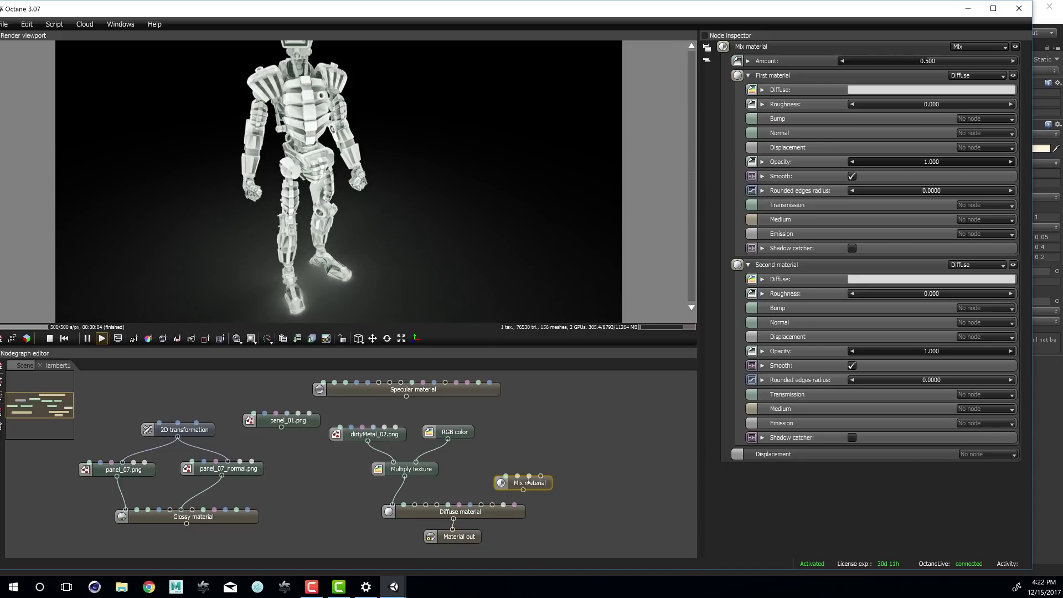
{"action": "left_click_drag", "start_coordinate": [497, 512], "coordinate": [356, 494]}
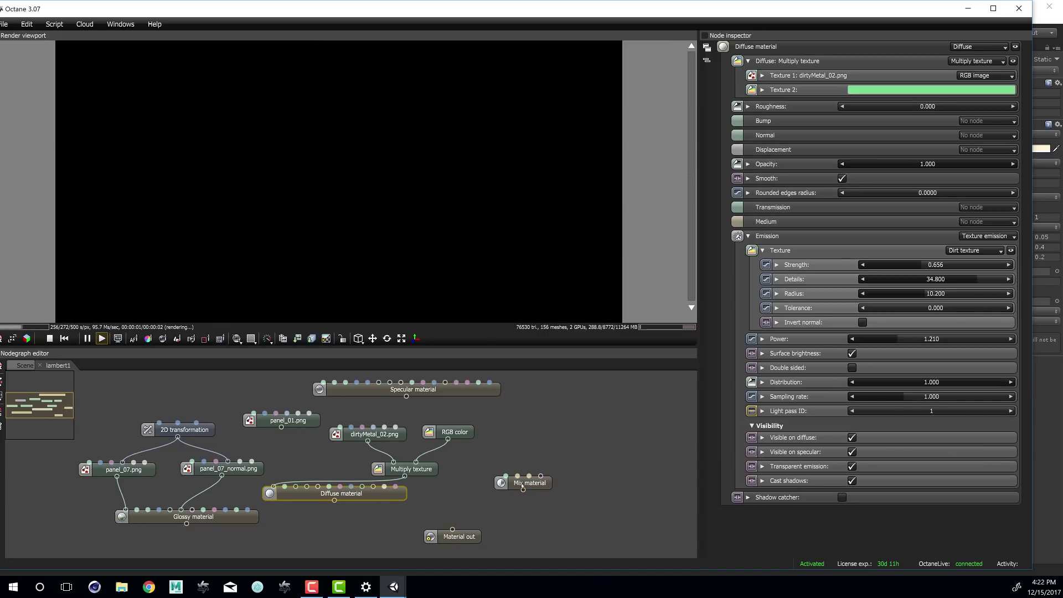
{"action": "left_click_drag", "start_coordinate": [523, 489], "coordinate": [452, 529]}
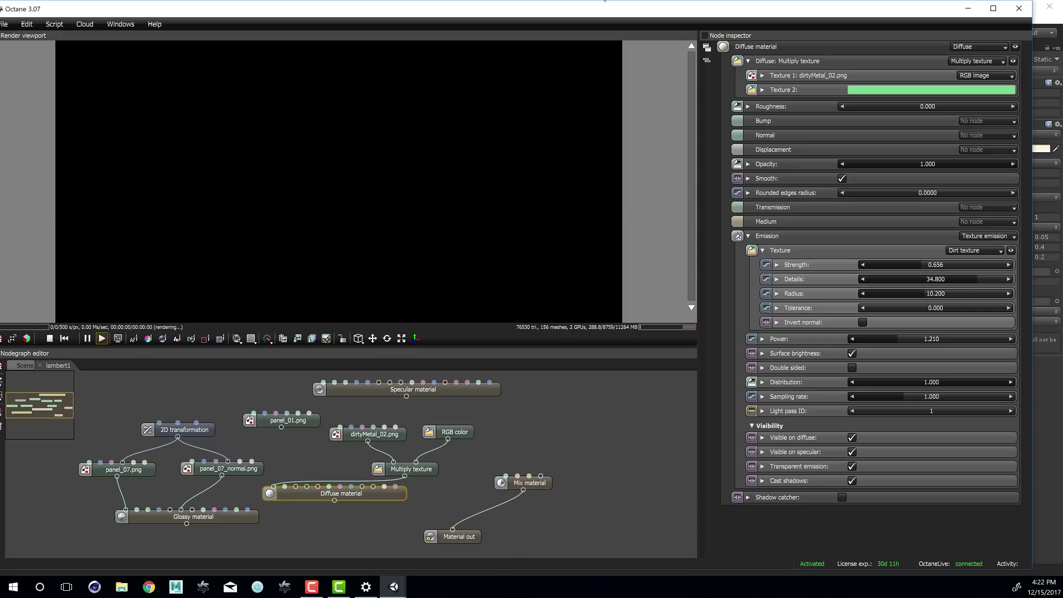
Switch to Unity, rotate the Directional Light until the sky is bright again, and frame the robot's head and torso
{"action": "left_click_drag", "start_coordinate": [603, 10], "coordinate": [654, 372]}
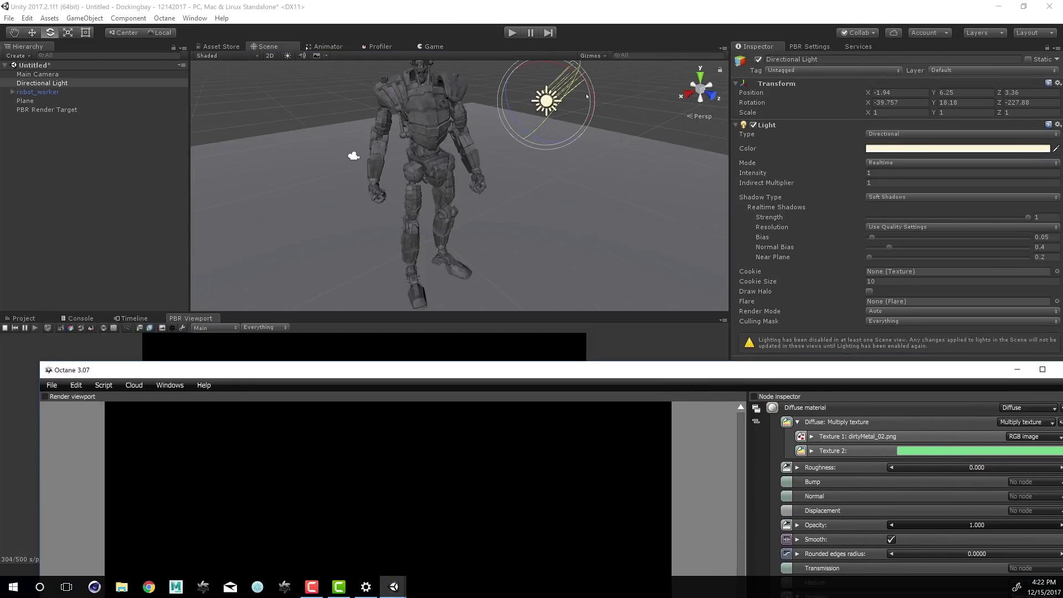
{"action": "left_click", "coordinate": [567, 109]}
{"action": "left_click_drag", "start_coordinate": [566, 109], "coordinate": [464, 239]}
{"action": "right_click_drag", "start_coordinate": [464, 239], "coordinate": [775, 180], "text": "alt"}
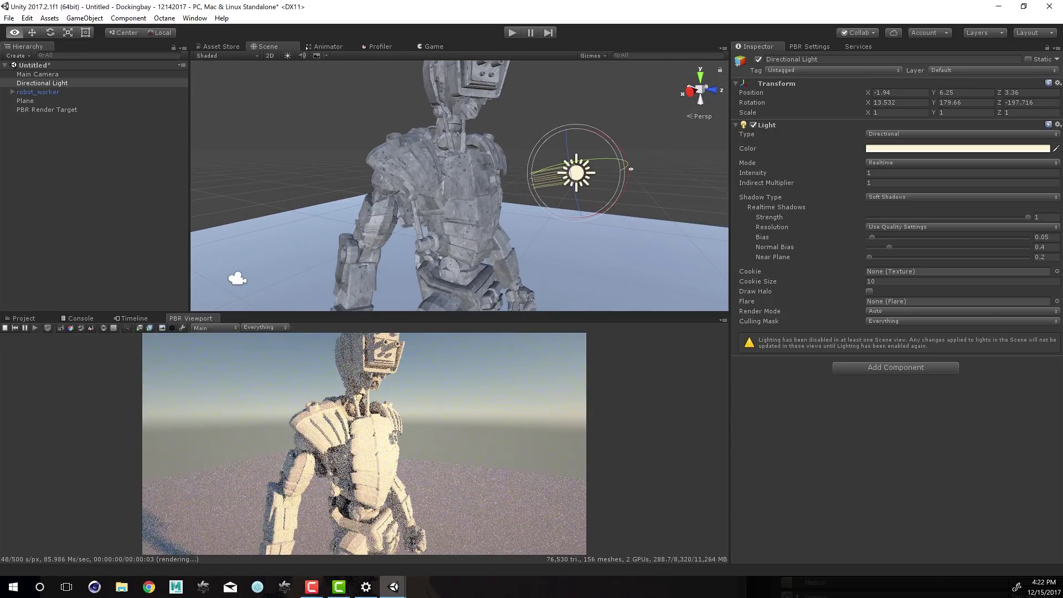
{"action": "left_click_drag", "start_coordinate": [603, 194], "coordinate": [591, 180], "text": "alt"}
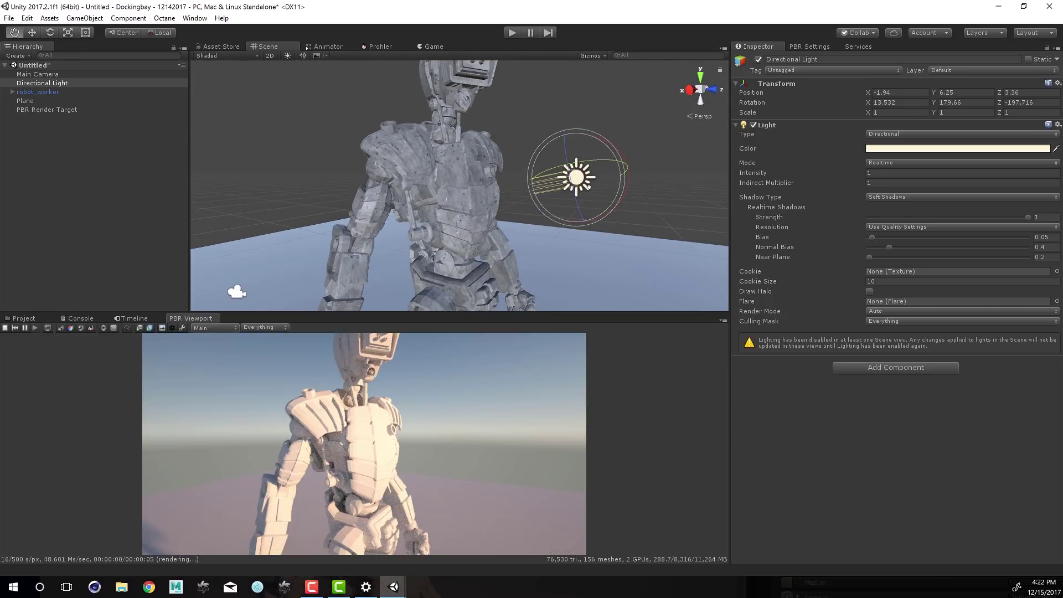
{"action": "middle_click_drag", "start_coordinate": [592, 181], "coordinate": [580, 196], "text": "alt"}
{"action": "left_click_drag", "start_coordinate": [579, 196], "coordinate": [299, 98], "text": "alt"}
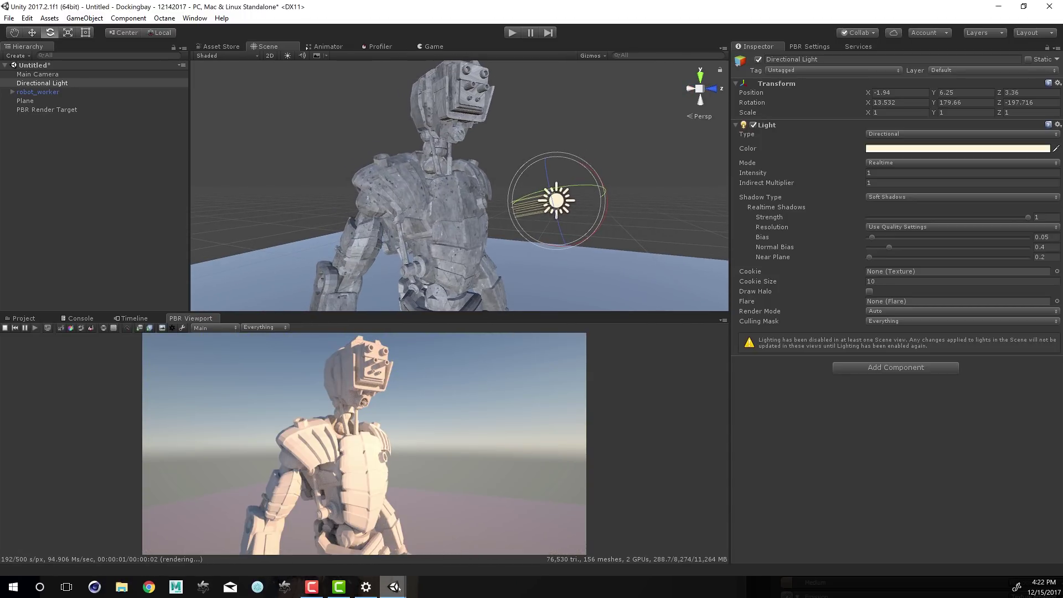
Switch back to Octane with its window maximized and move the Diffuse material and its texture nodes away from the Mix material
{"action": "mouse_move", "coordinate": [396, 587]}
{"action": "left_click", "coordinate": [451, 534]}
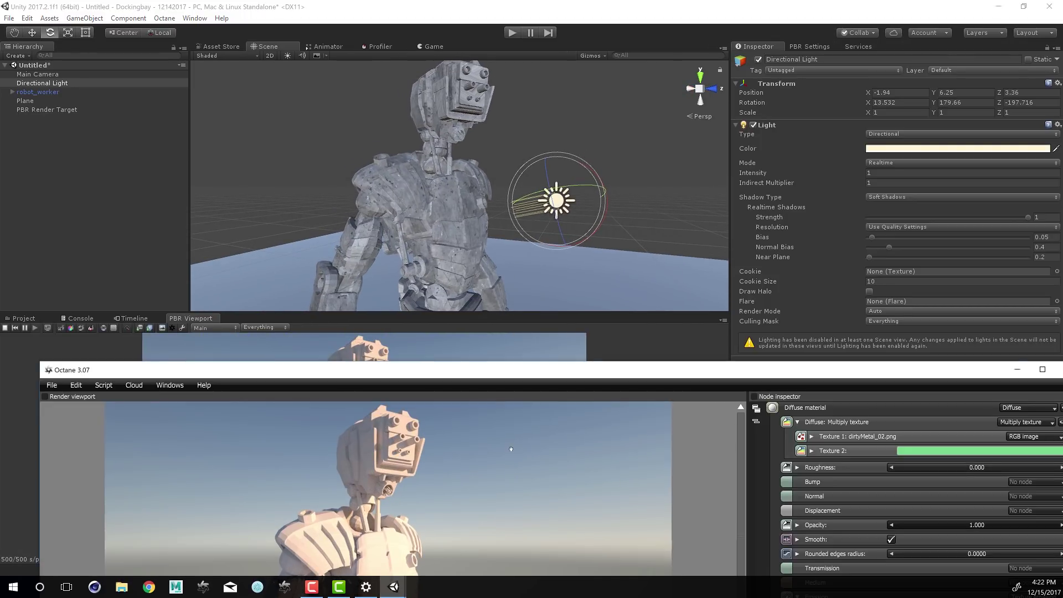
{"action": "double_click", "coordinate": [551, 375]}
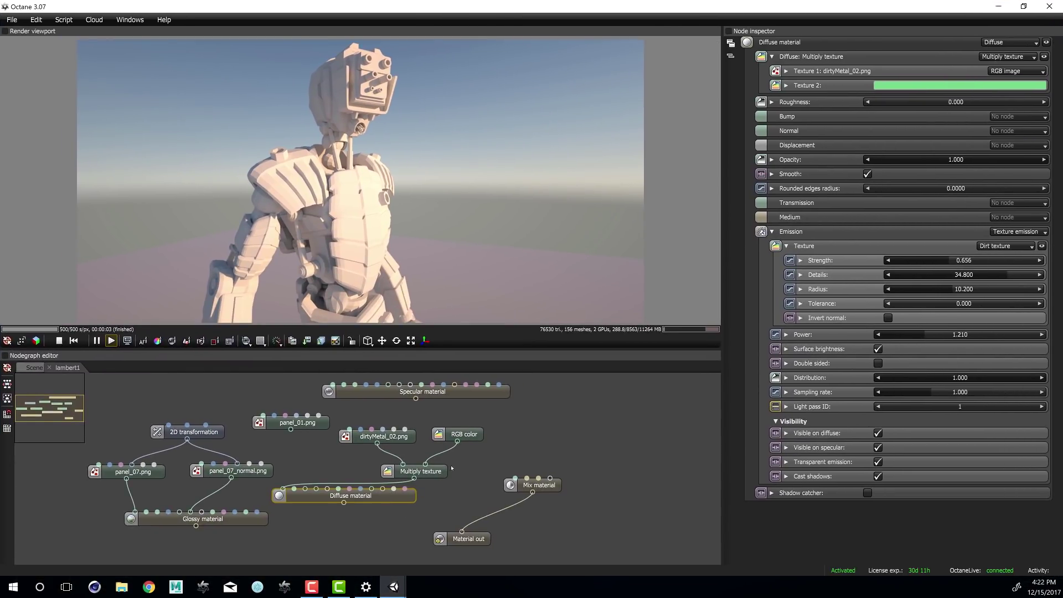
{"action": "left_click_drag", "start_coordinate": [363, 428], "coordinate": [486, 513]}
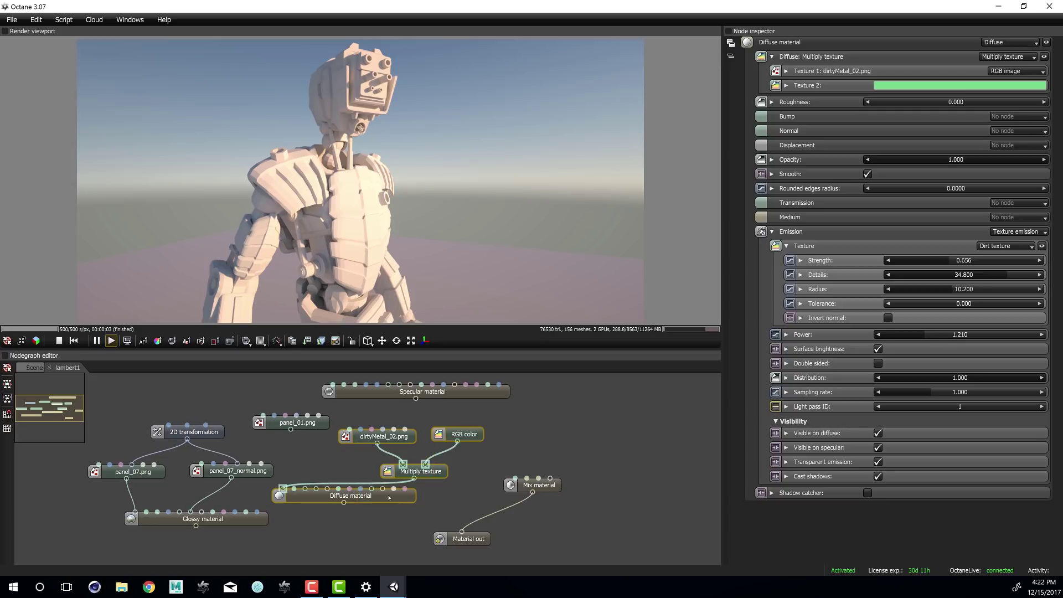
{"action": "left_click_drag", "start_coordinate": [420, 471], "coordinate": [683, 394]}
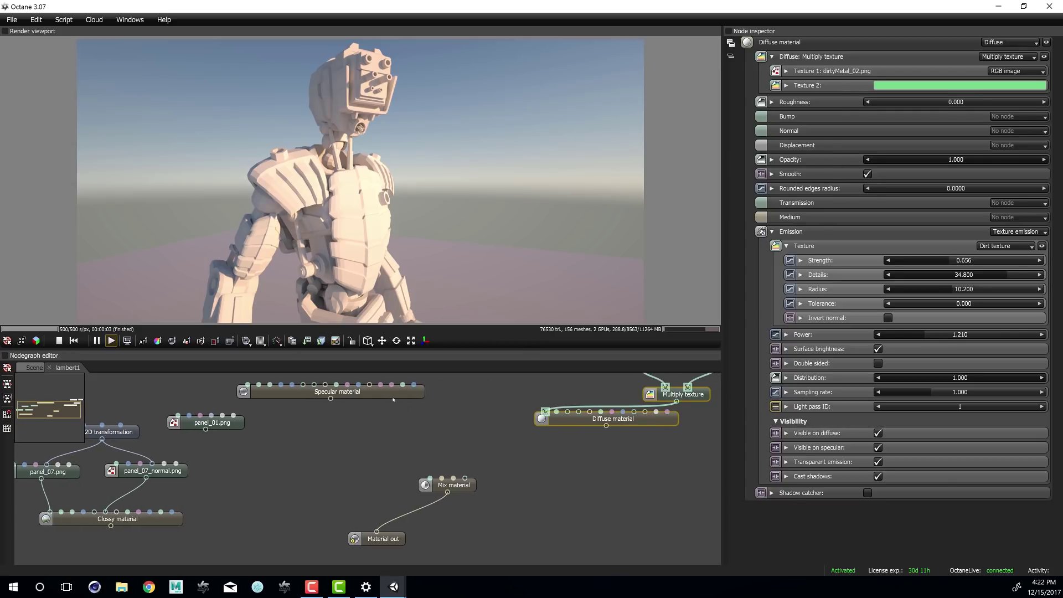
Connect the Specular material as the Mix material's second material, previewing it alone on Material out before reconnecting the mix
{"action": "left_click_drag", "start_coordinate": [387, 392], "coordinate": [382, 486]}
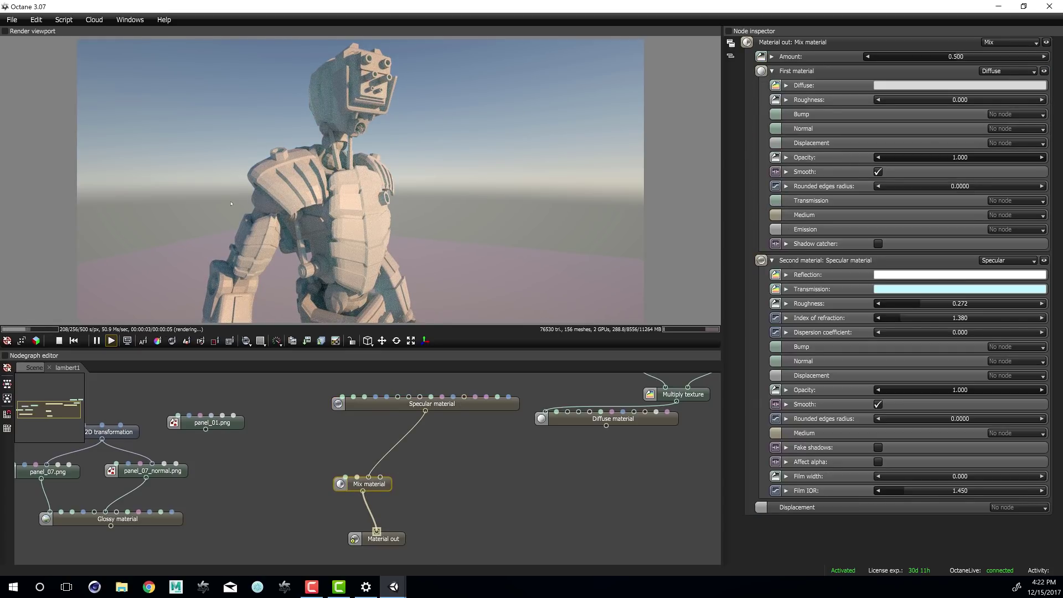
{"action": "left_click", "coordinate": [443, 409]}
{"action": "left_click_drag", "start_coordinate": [403, 495], "coordinate": [377, 530]}
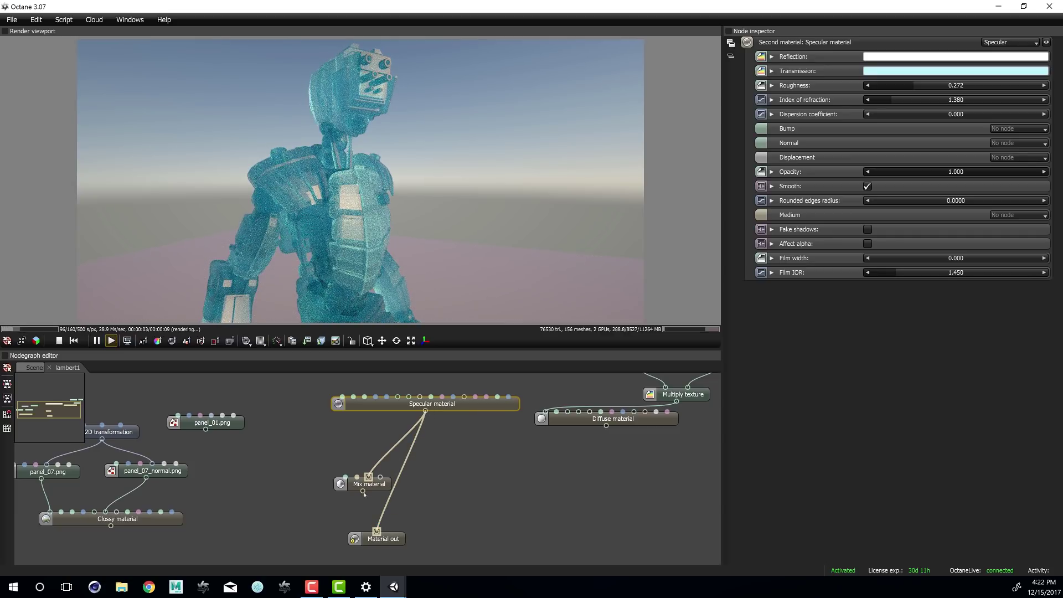
{"action": "left_click_drag", "start_coordinate": [363, 492], "coordinate": [376, 530]}
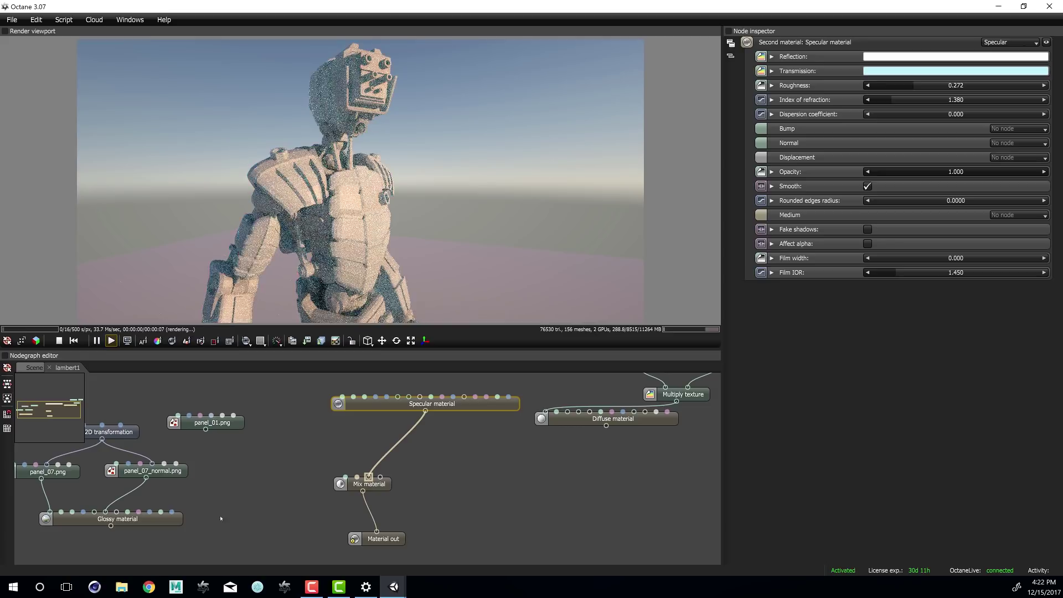
Connect the Glossy material to the Mix material as its first material, tidying the nodes around it
{"action": "middle_click_drag", "start_coordinate": [237, 489], "coordinate": [402, 487]}
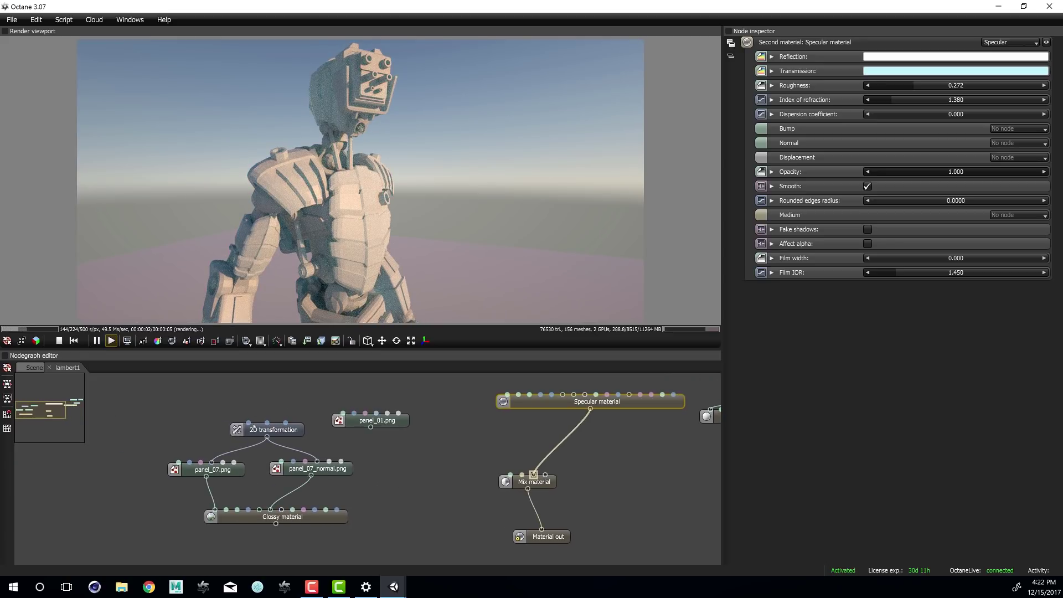
{"action": "left_click_drag", "start_coordinate": [401, 423], "coordinate": [445, 461]}
{"action": "middle_click_drag", "start_coordinate": [452, 483], "coordinate": [368, 476]}
{"action": "left_click_drag", "start_coordinate": [389, 477], "coordinate": [394, 496]}
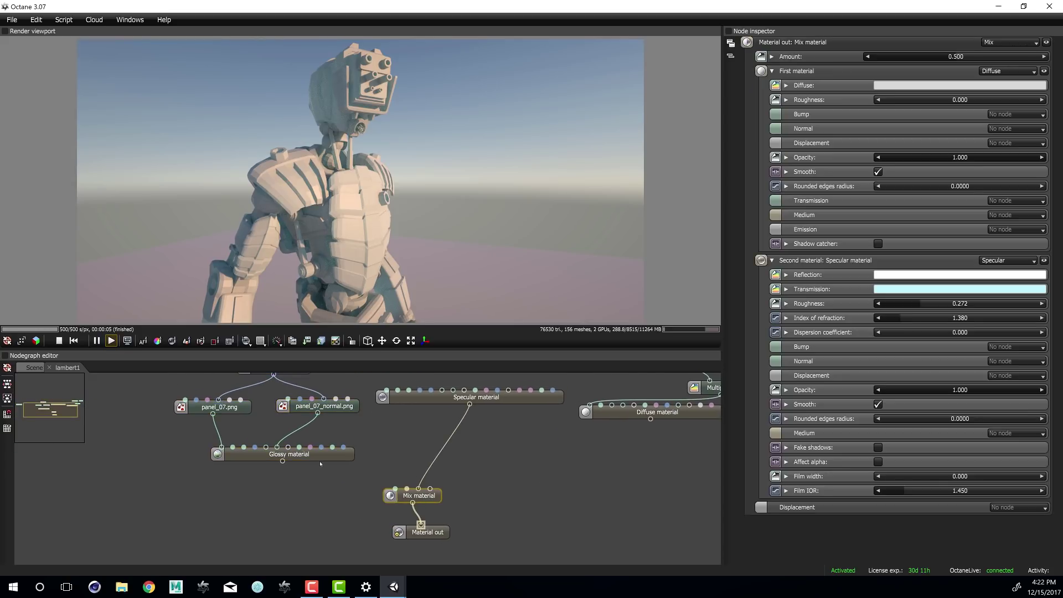
{"action": "left_click_drag", "start_coordinate": [283, 461], "coordinate": [407, 489]}
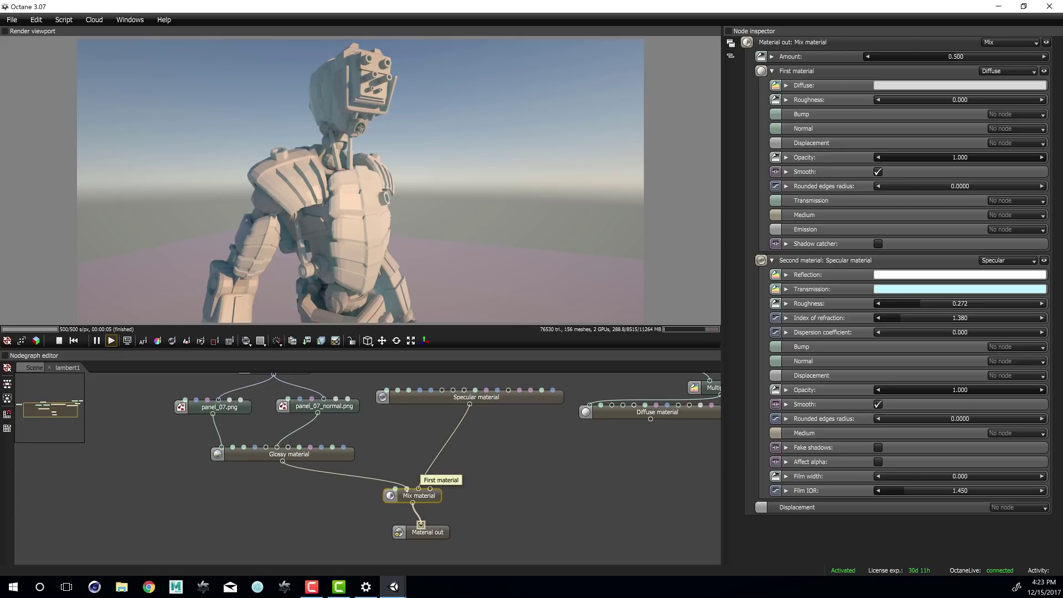
{"action": "middle_click_drag", "start_coordinate": [325, 503], "coordinate": [326, 516]}
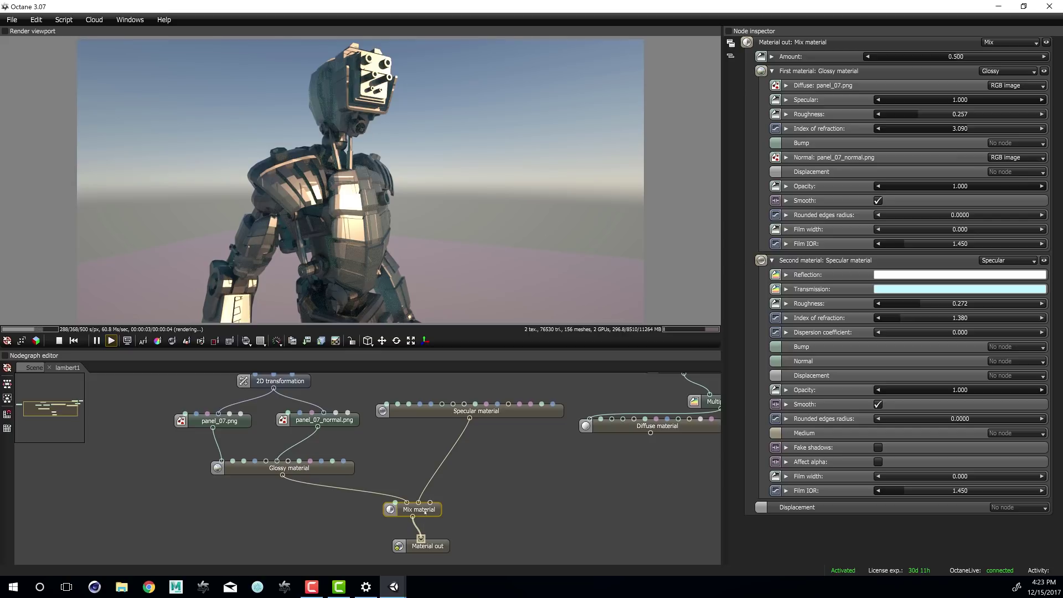
{"action": "left_click_drag", "start_coordinate": [426, 513], "coordinate": [429, 516]}
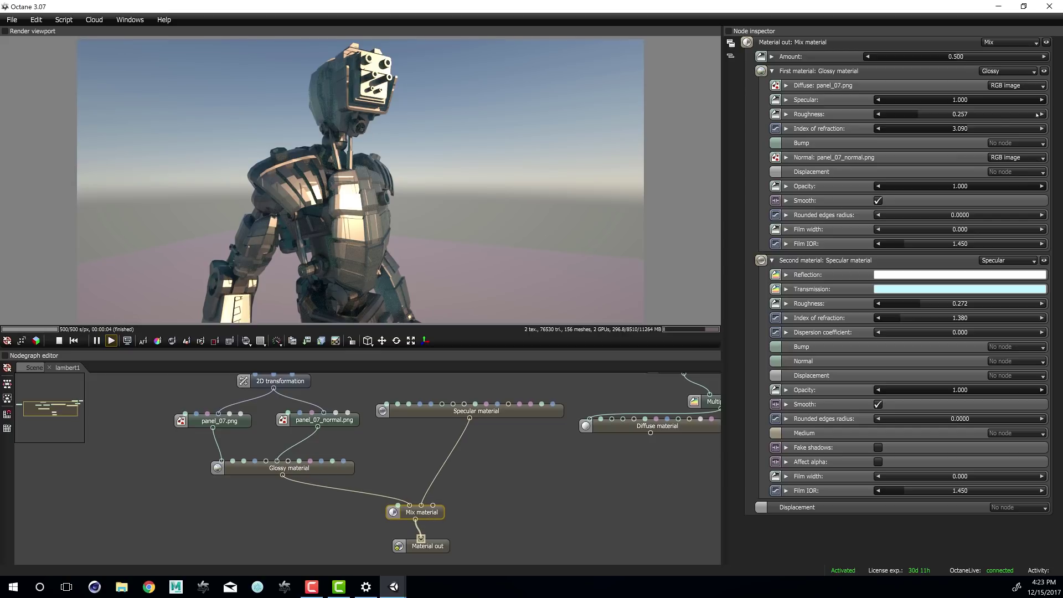
Try Mix material amounts of 0.934 and 0.096, and set the amount to 0.404
{"action": "left_click_drag", "start_coordinate": [954, 57], "coordinate": [1035, 60]}
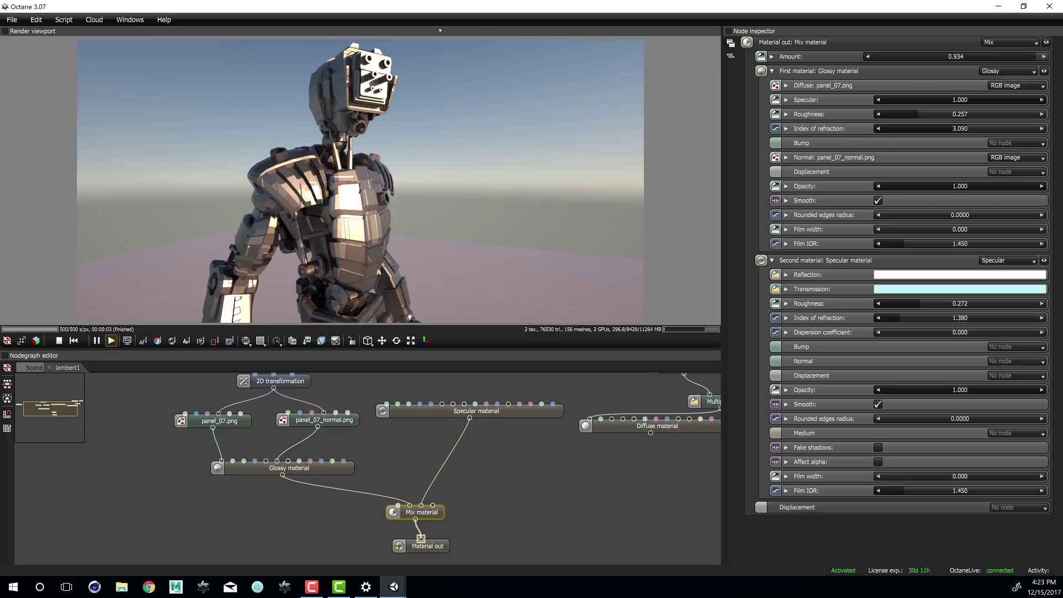
{"action": "left_click_drag", "start_coordinate": [880, 60], "coordinate": [874, 61]}
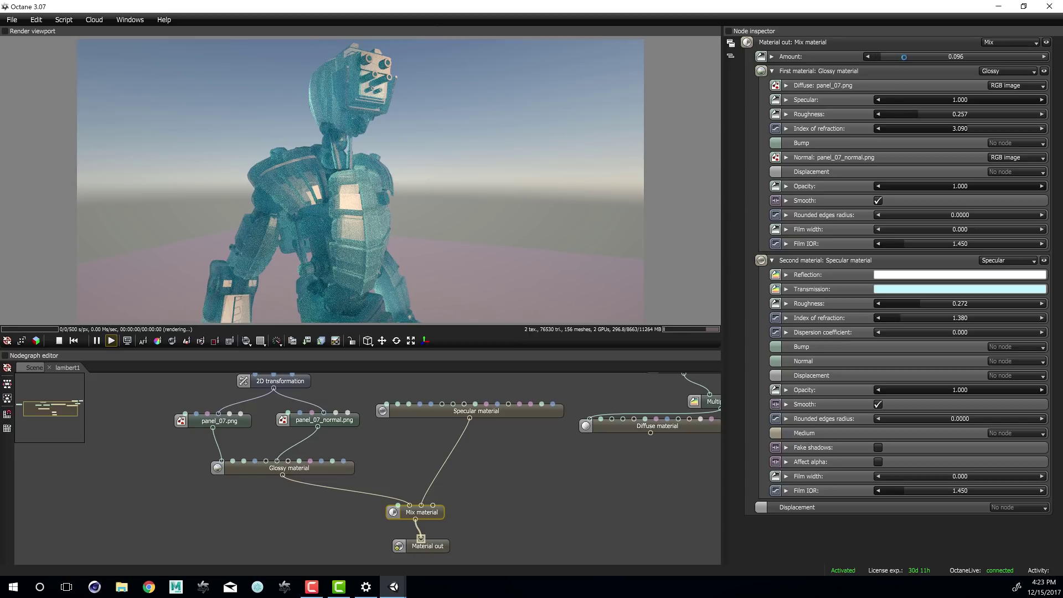
{"action": "left_click", "coordinate": [939, 58]}
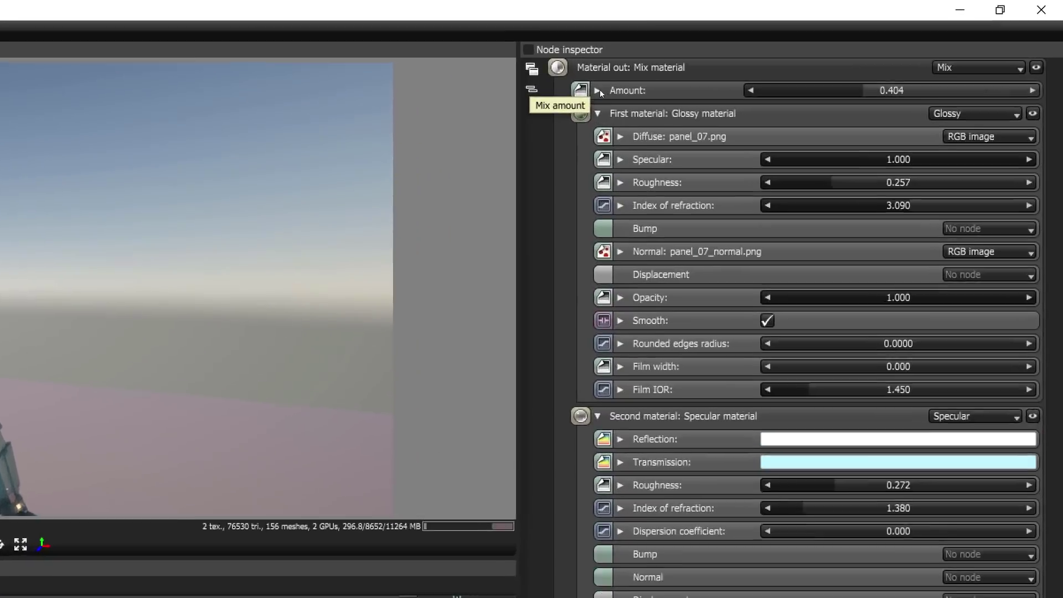
Replace the greyscale color of the Mix material's amount with a Falloff map
{"action": "left_click", "coordinate": [772, 57]}
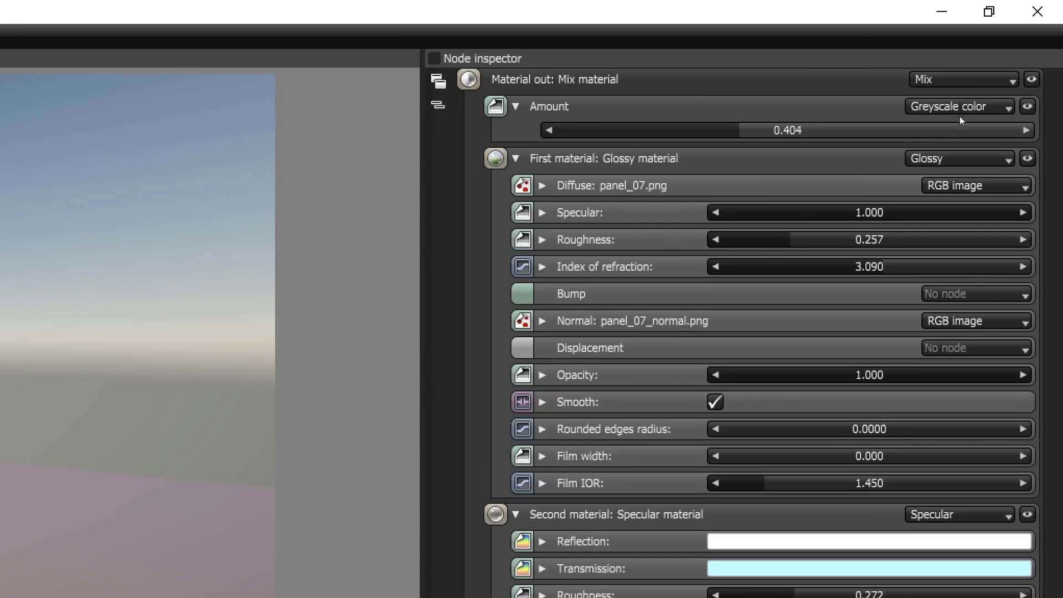
{"action": "left_click", "coordinate": [979, 104]}
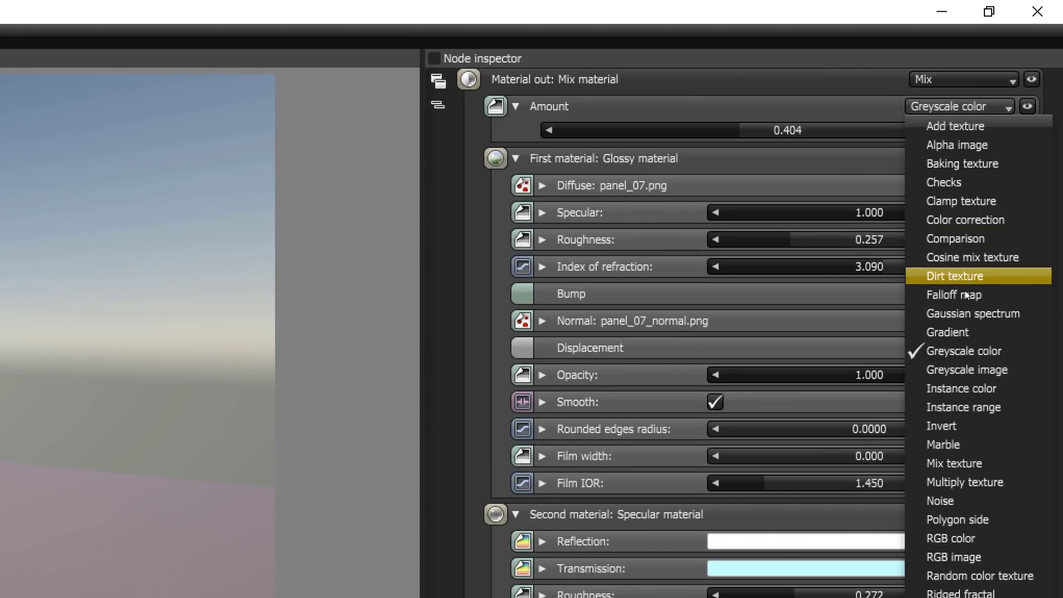
{"action": "left_click", "coordinate": [935, 294]}
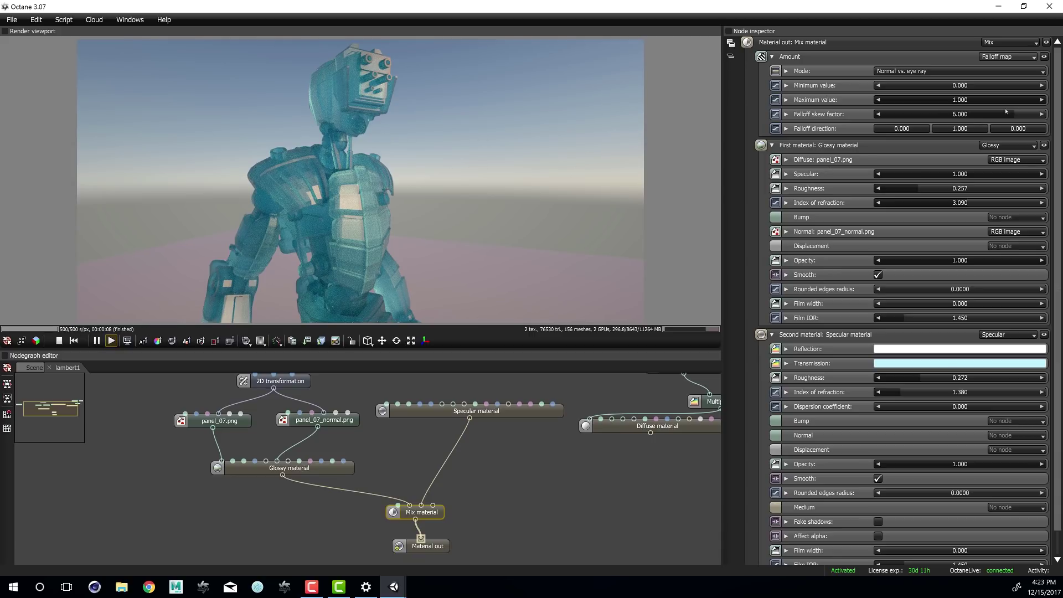
Set the Falloff map's skew factor to 1.820 and its maximum value to 0.878, keeping the minimum value at 0.000
{"action": "left_click_drag", "start_coordinate": [1006, 112], "coordinate": [956, 118]}
{"action": "left_click_drag", "start_coordinate": [964, 118], "coordinate": [972, 118]}
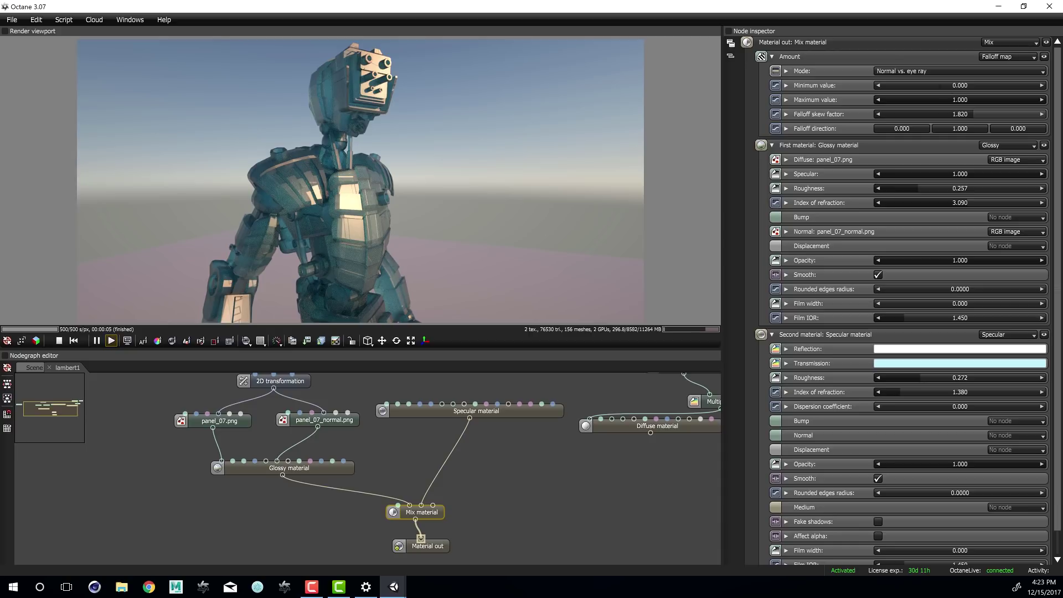
{"action": "left_click_drag", "start_coordinate": [934, 85], "coordinate": [880, 86]}
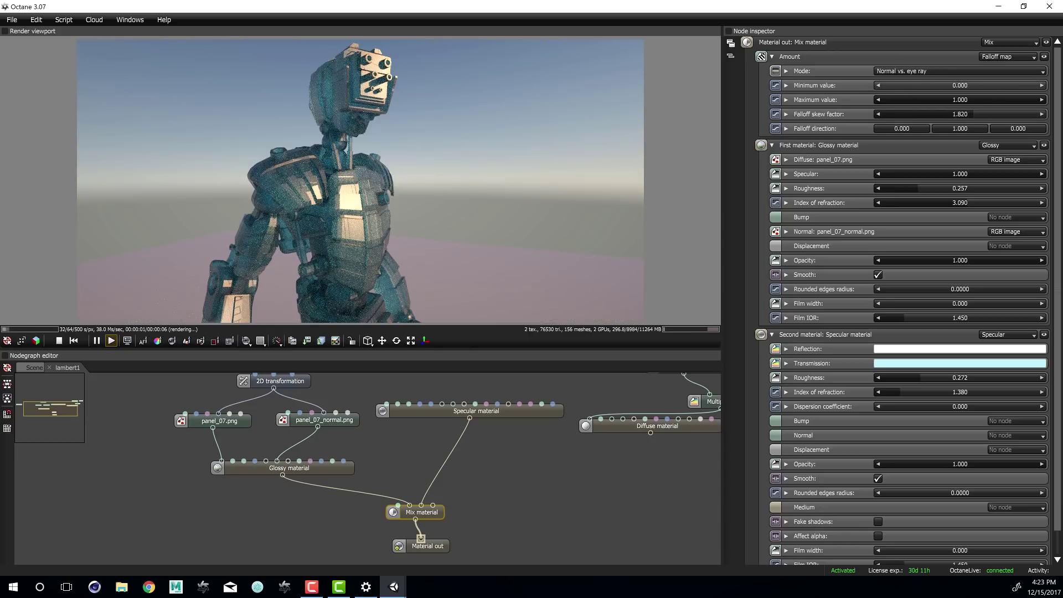
{"action": "left_click_drag", "start_coordinate": [990, 101], "coordinate": [1026, 102]}
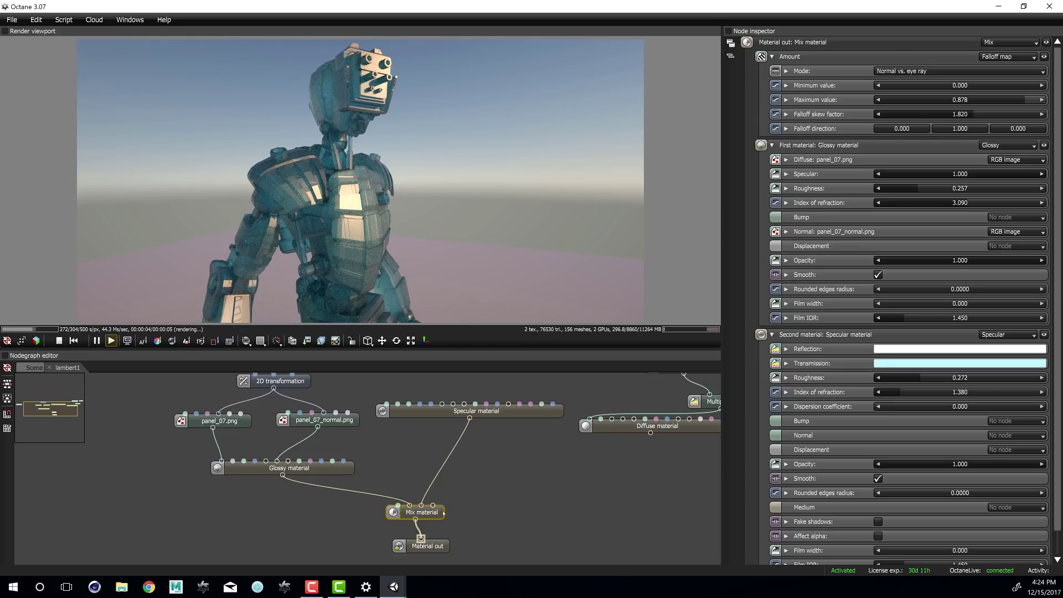
Move the Mix material node closer to Material out and the Specular material node closer to the Mix material
{"action": "left_click_drag", "start_coordinate": [436, 519], "coordinate": [433, 528]}
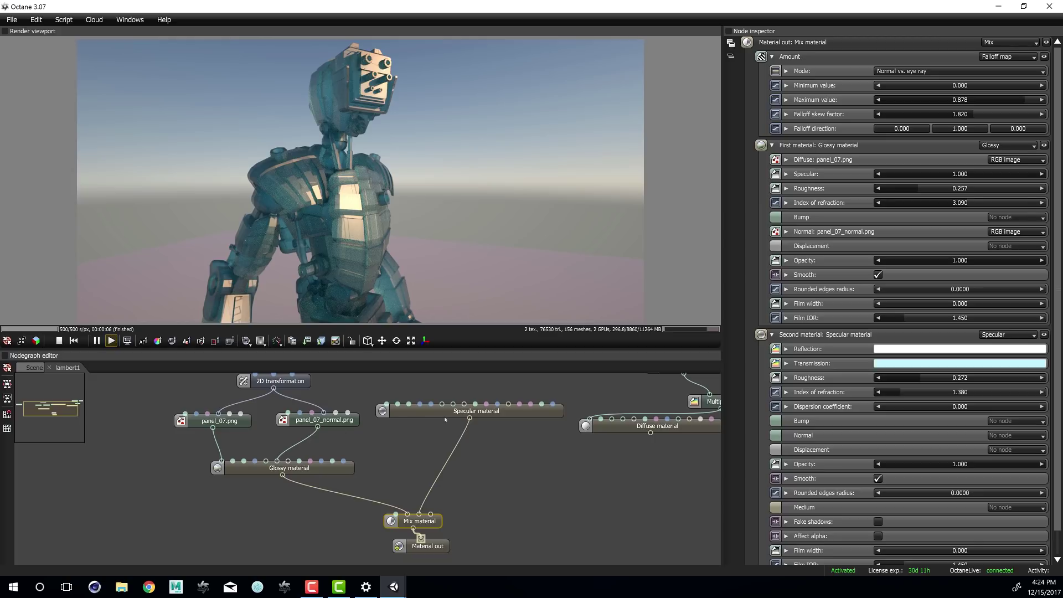
{"action": "left_click_drag", "start_coordinate": [445, 419], "coordinate": [443, 480]}
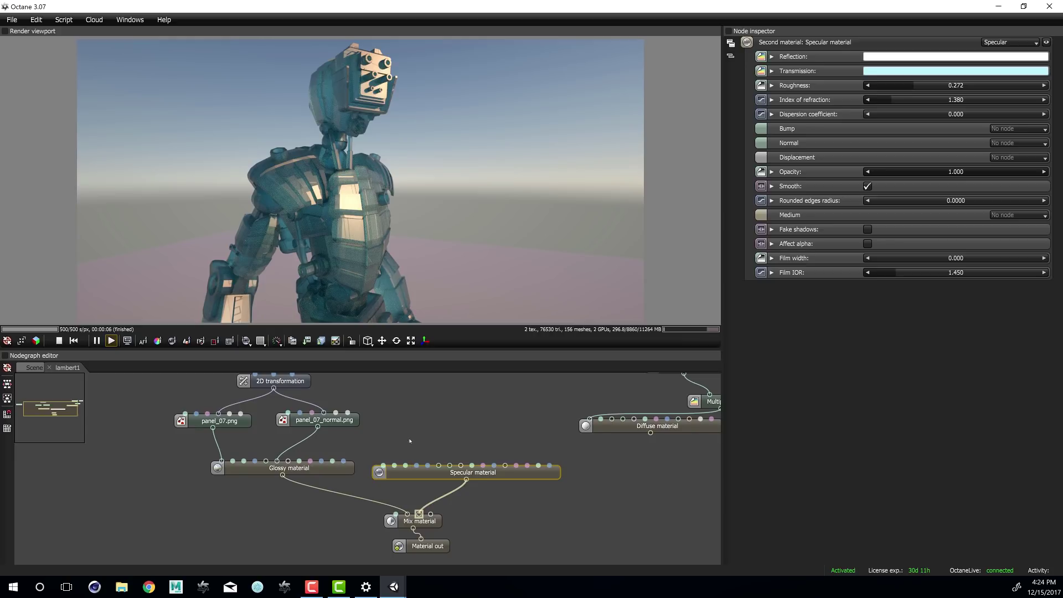
{"action": "middle_click_drag", "start_coordinate": [410, 440], "coordinate": [425, 439]}
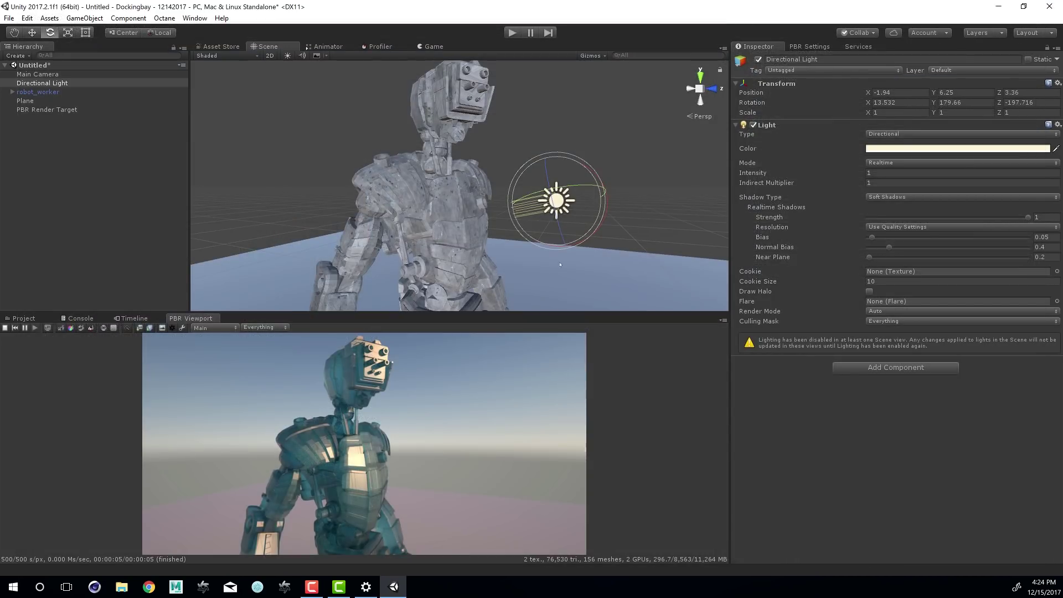
Set the depth-of-field aperture of the PBR Render Target's thin lens camera to 0
{"action": "left_click_drag", "start_coordinate": [476, 256], "coordinate": [235, 287], "text": "alt"}
{"action": "right_click_drag", "start_coordinate": [235, 288], "coordinate": [332, 221], "text": "alt"}
{"action": "left_click_drag", "start_coordinate": [421, 194], "coordinate": [523, 210], "text": "alt"}
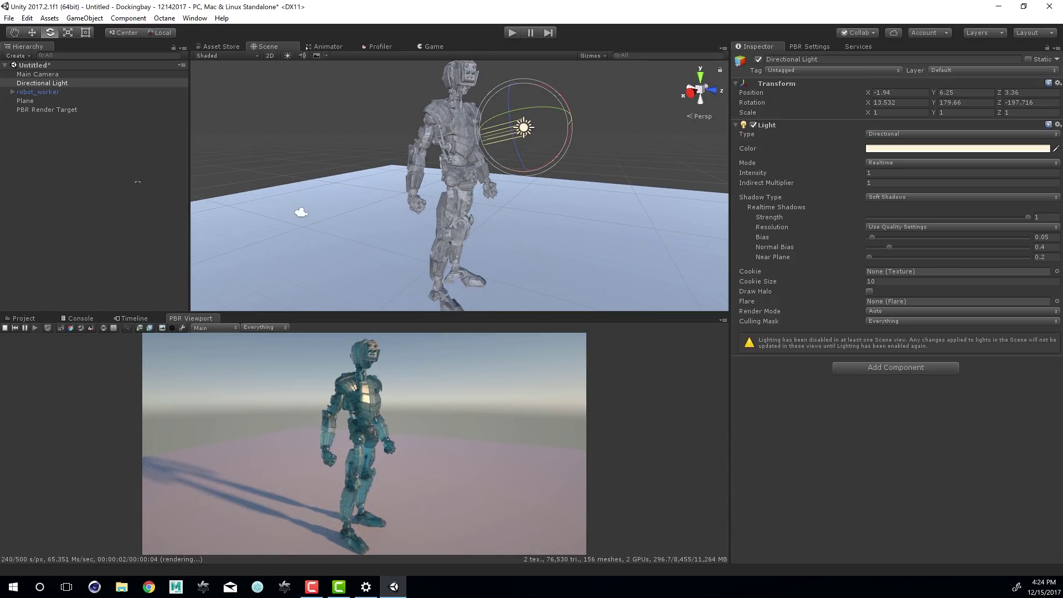
{"action": "left_click", "coordinate": [47, 110]}
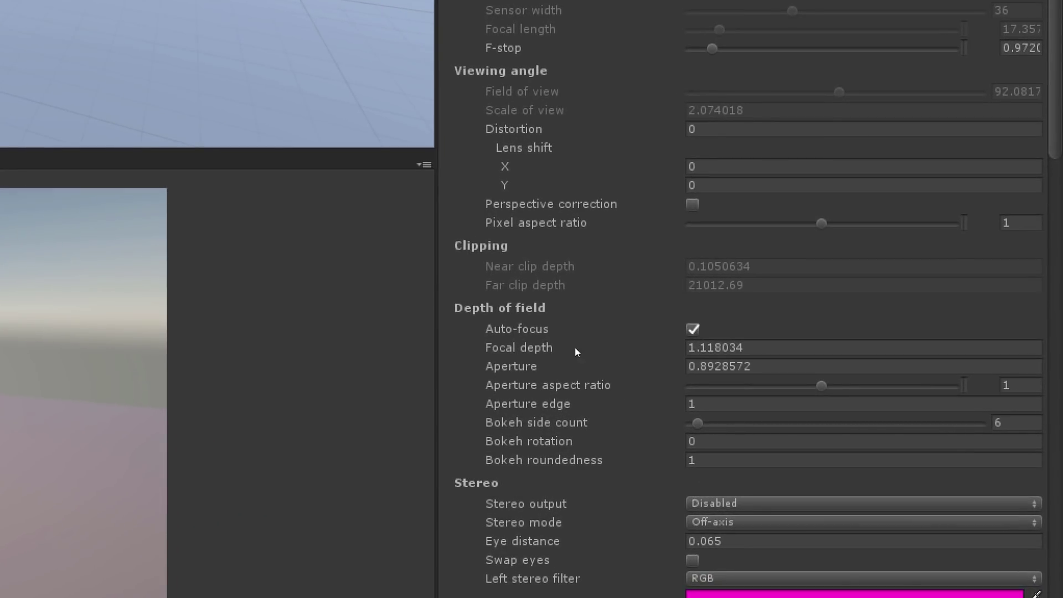
{"action": "scroll", "coordinate": [575, 347], "scroll_direction": "down", "scroll_amount": 5}
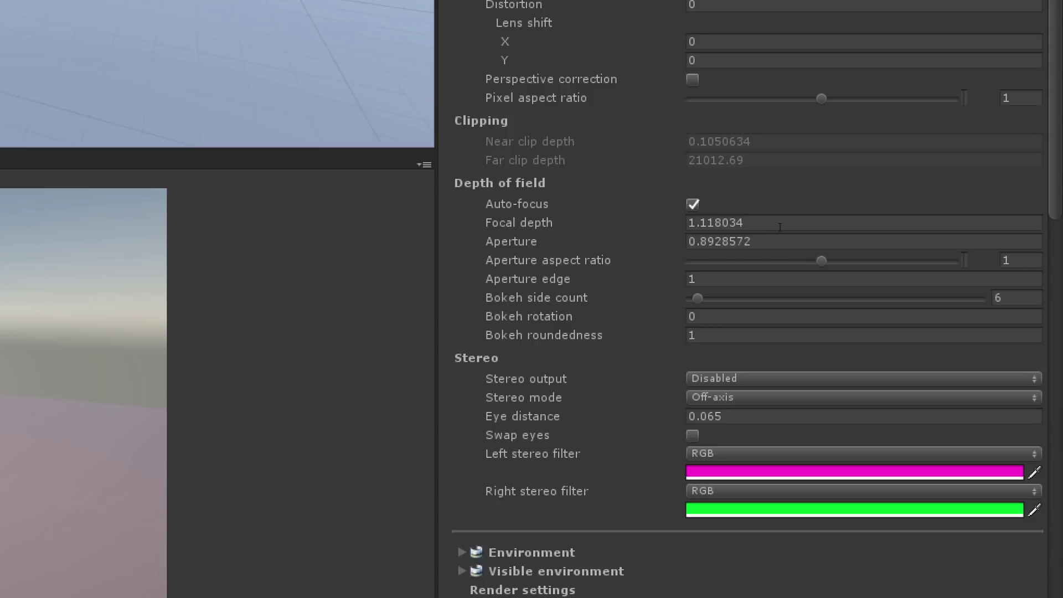
{"action": "left_click", "coordinate": [779, 239]}
{"action": "key", "text": "Home"}
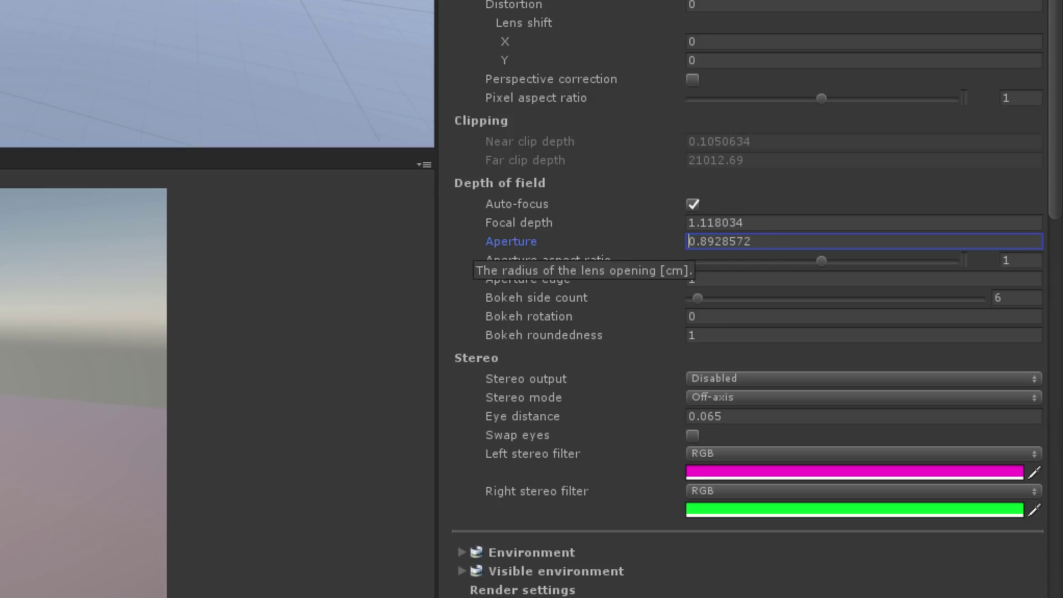
{"action": "type", "text": "0"}
{"action": "key", "text": "ctrl+z"}
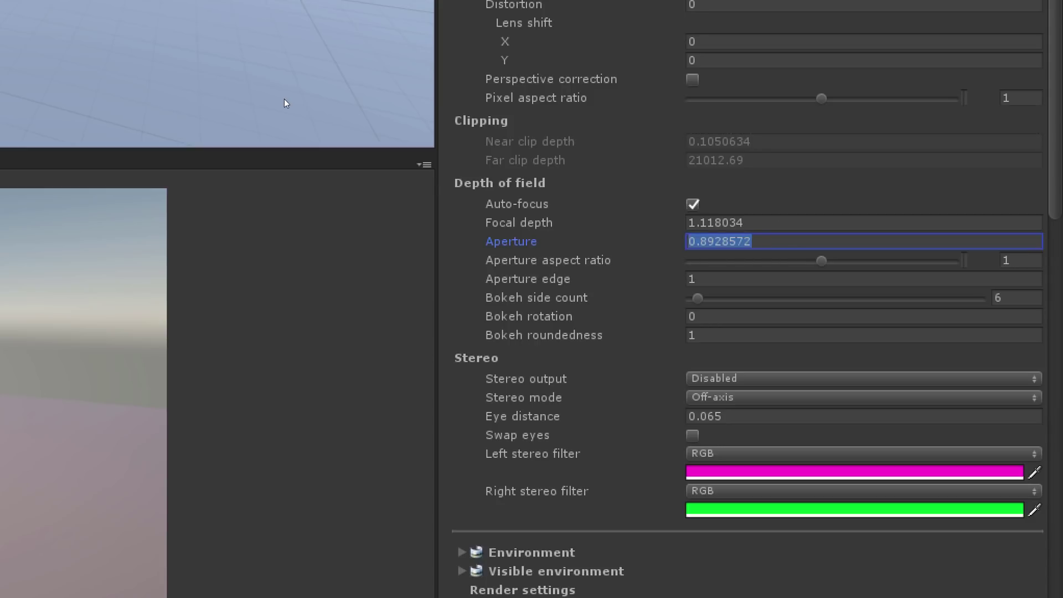
{"action": "type", "text": "0"}
{"action": "key", "text": "Return"}
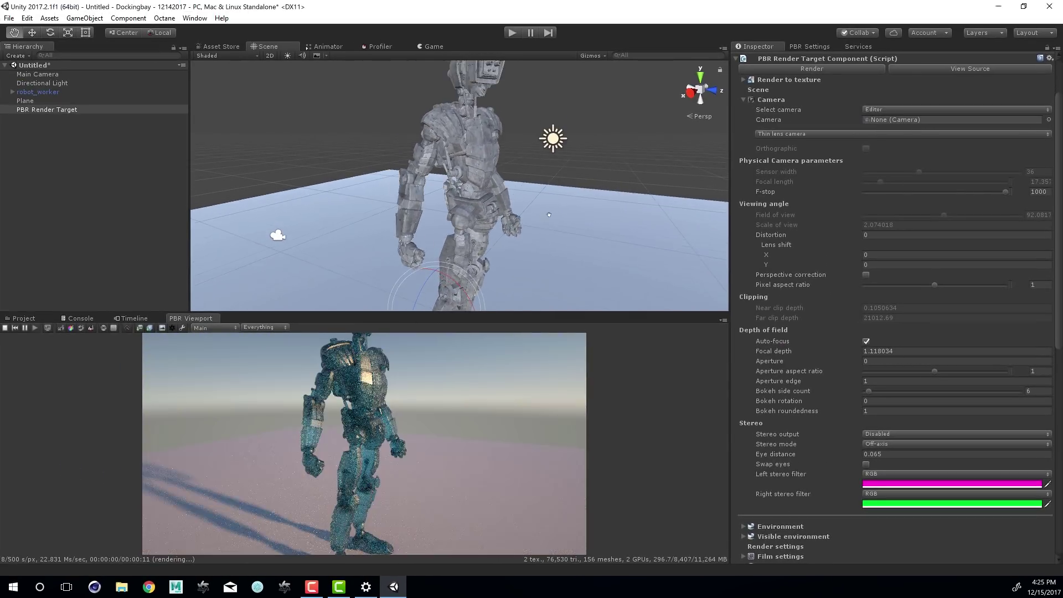
Examine the robot's material from behind against the sunlight, and enlarge the PBR Viewport for a bigger render
{"action": "scroll", "coordinate": [549, 215], "scroll_direction": "up", "scroll_amount": 2}
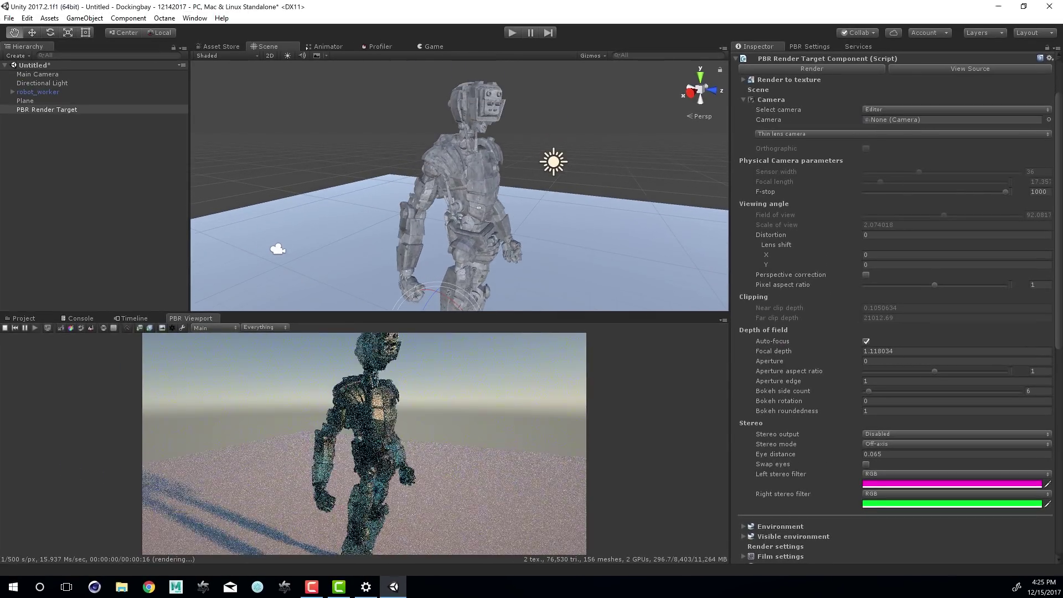
{"action": "scroll", "coordinate": [515, 220], "scroll_direction": "up", "scroll_amount": 3}
{"action": "left_click_drag", "start_coordinate": [515, 219], "coordinate": [600, 173], "text": "alt"}
{"action": "right_click_drag", "start_coordinate": [588, 167], "coordinate": [247, 83], "text": "alt"}
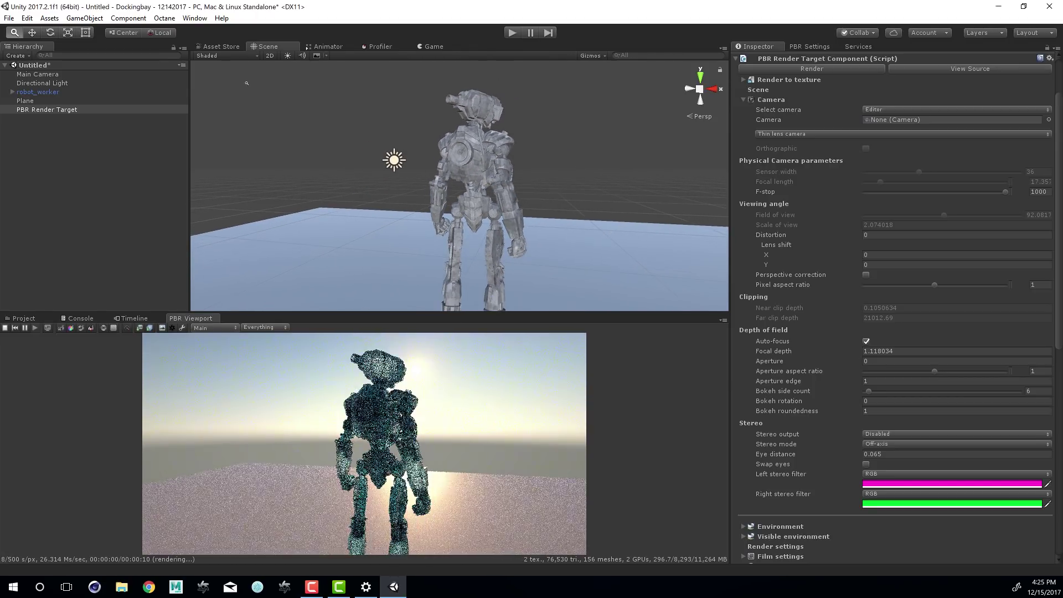
{"action": "left_click_drag", "start_coordinate": [541, 191], "coordinate": [526, 165], "text": "alt"}
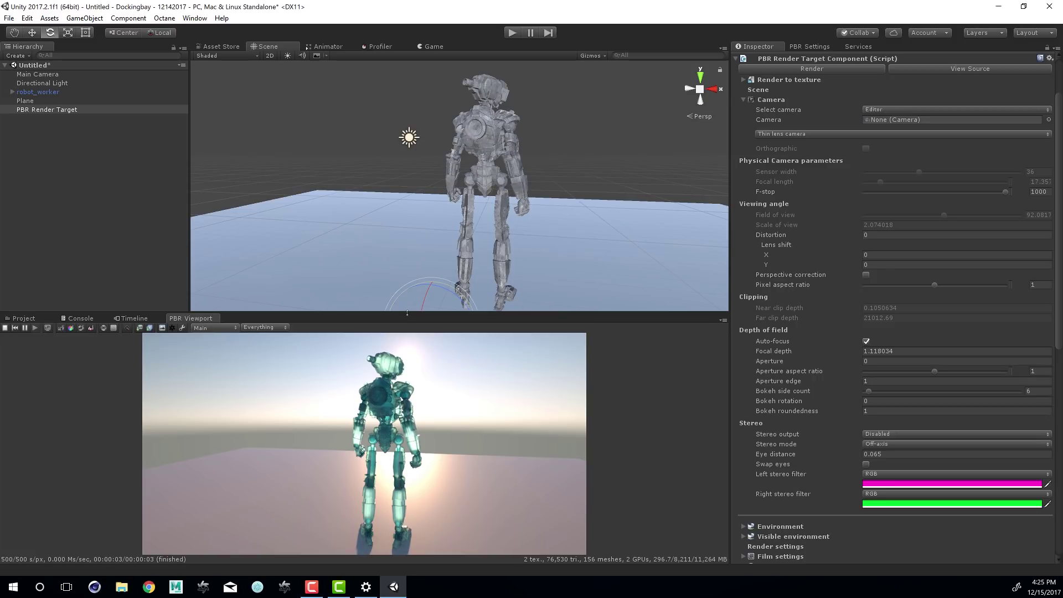
{"action": "left_click_drag", "start_coordinate": [407, 313], "coordinate": [409, 162]}
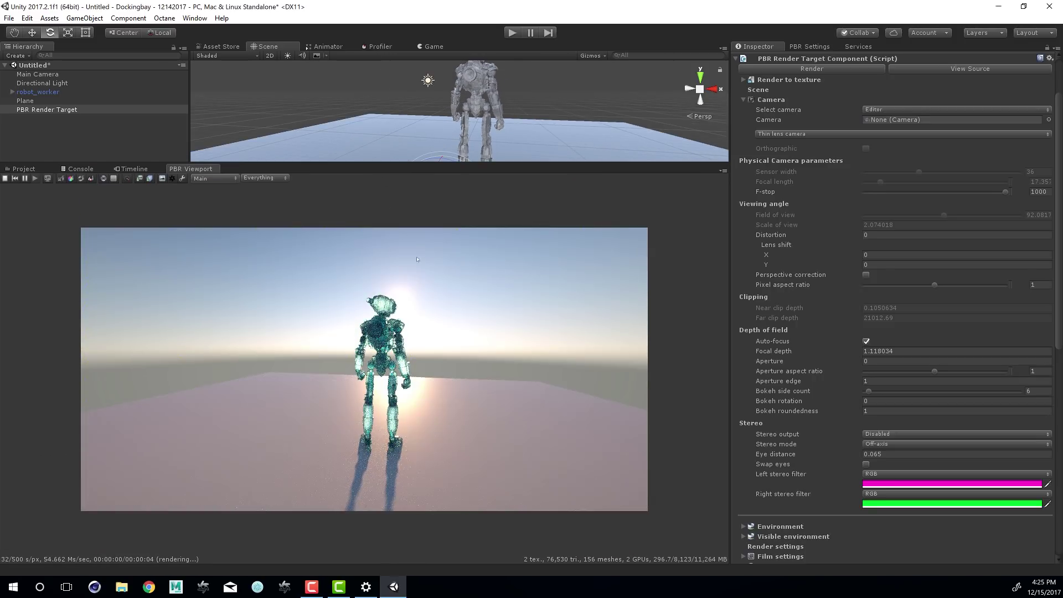
{"action": "scroll", "coordinate": [727, 156], "scroll_direction": "up", "scroll_amount": 5}
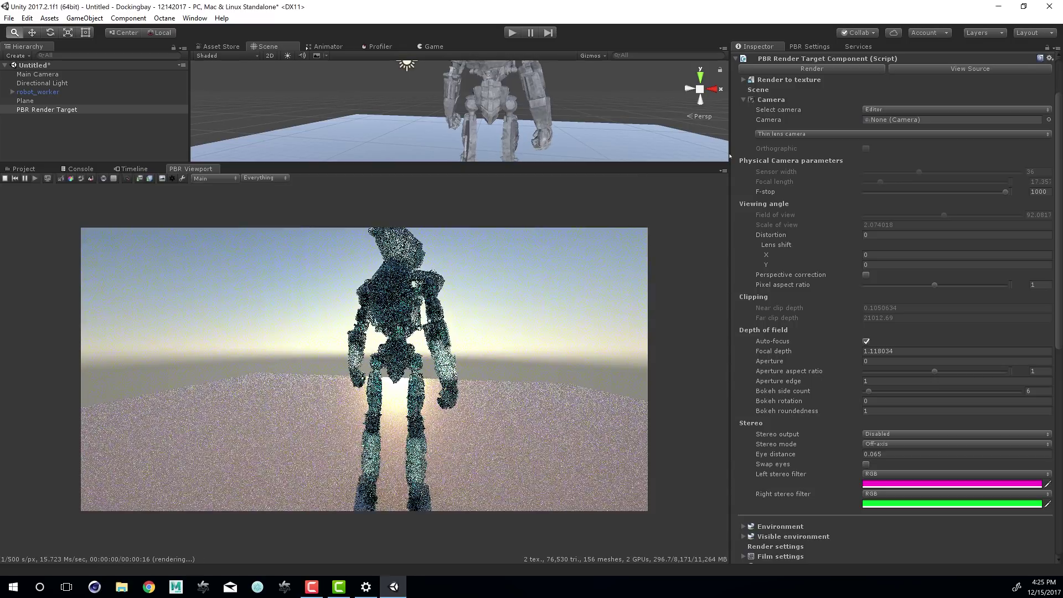
{"action": "left_click_drag", "start_coordinate": [729, 156], "coordinate": [297, 61], "text": "alt"}
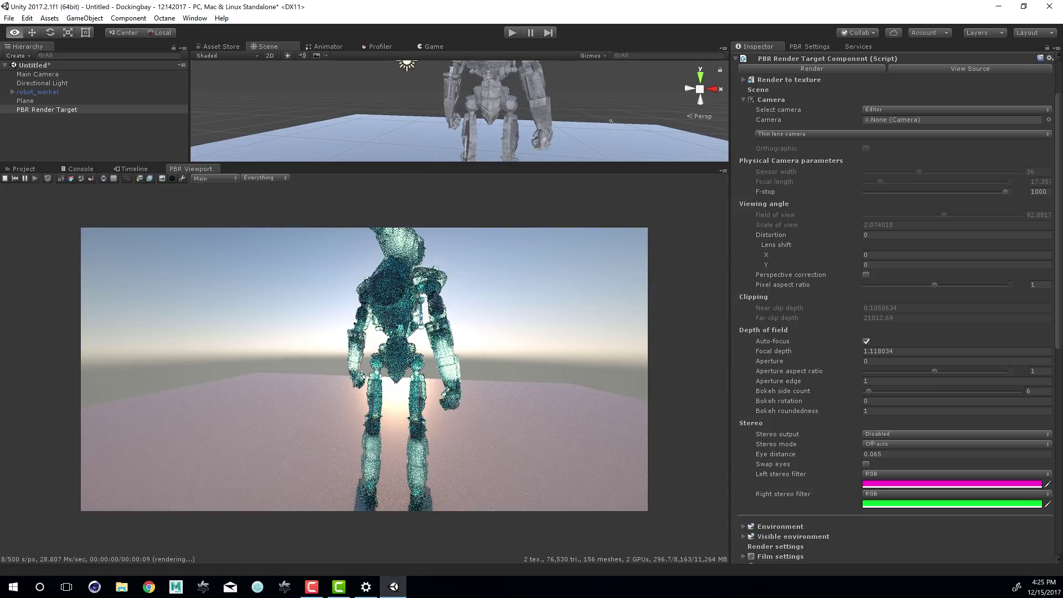